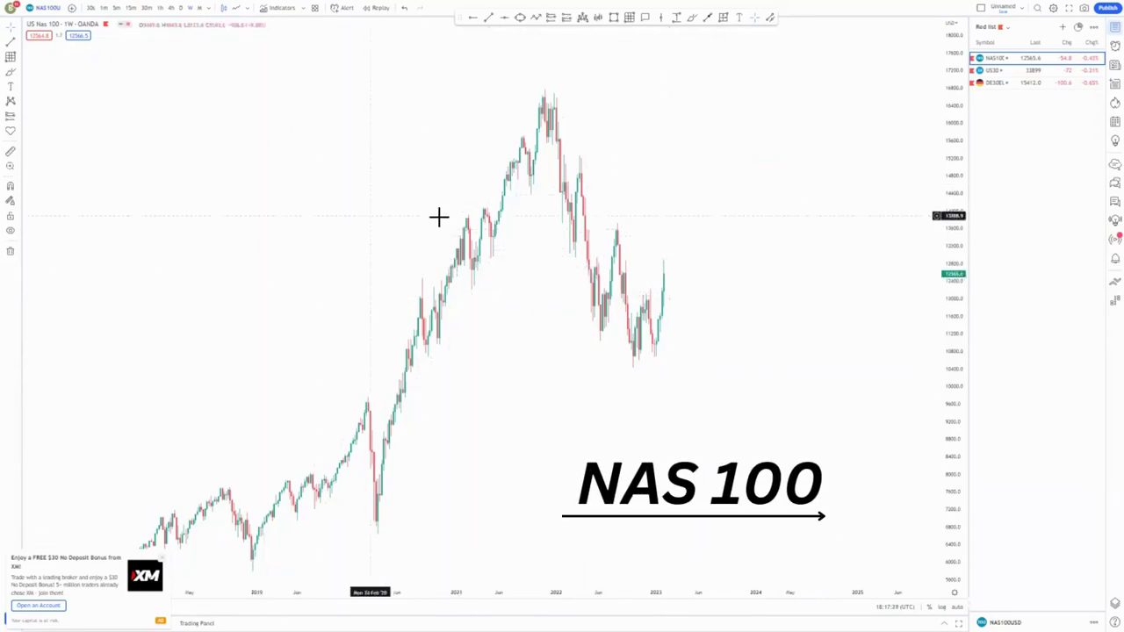
Step: Sketch the 2022 decline, the following recovery and the August 2022 high's level with the brush, and undo the strokes
{"action": "left_click_drag", "start_coordinate": [629, 365], "coordinate": [895, 275]}
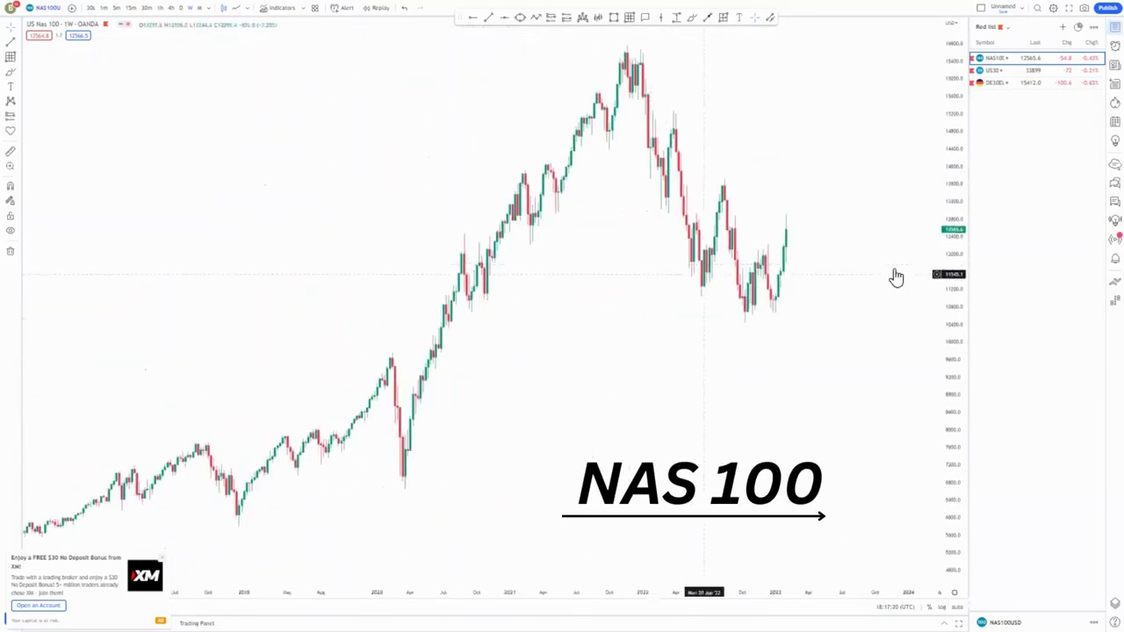
{"action": "left_click_drag", "start_coordinate": [662, 394], "coordinate": [646, 362]}
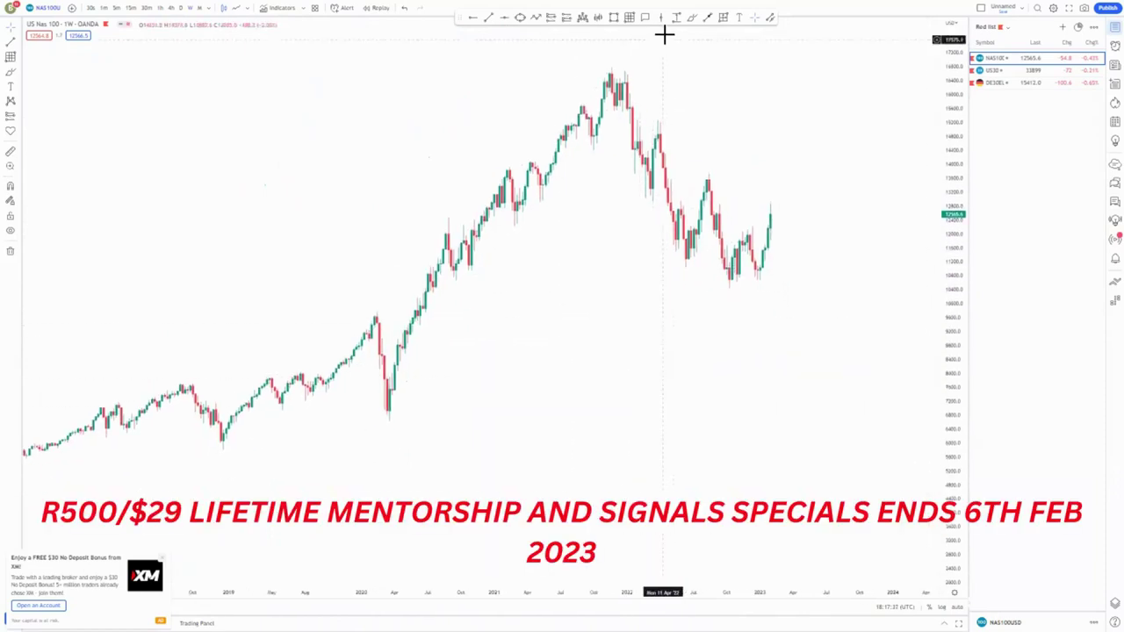
{"action": "mouse_move", "coordinate": [632, 80]}
{"action": "left_mouse_down"}
{"action": "mouse_move", "coordinate": [647, 185]}
{"action": "mouse_move", "coordinate": [659, 150]}
{"action": "mouse_move", "coordinate": [685, 256]}
{"action": "mouse_move", "coordinate": [704, 193]}
{"action": "left_mouse_up"}
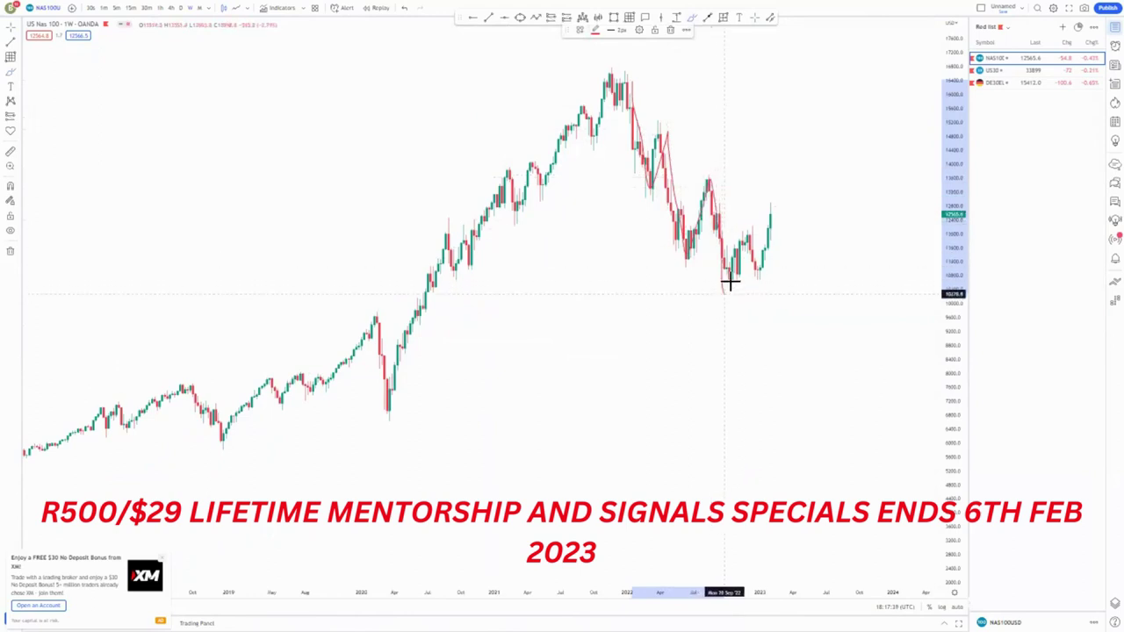
{"action": "left_click_drag", "start_coordinate": [730, 281], "coordinate": [756, 249]}
{"action": "left_click_drag", "start_coordinate": [784, 182], "coordinate": [791, 202]}
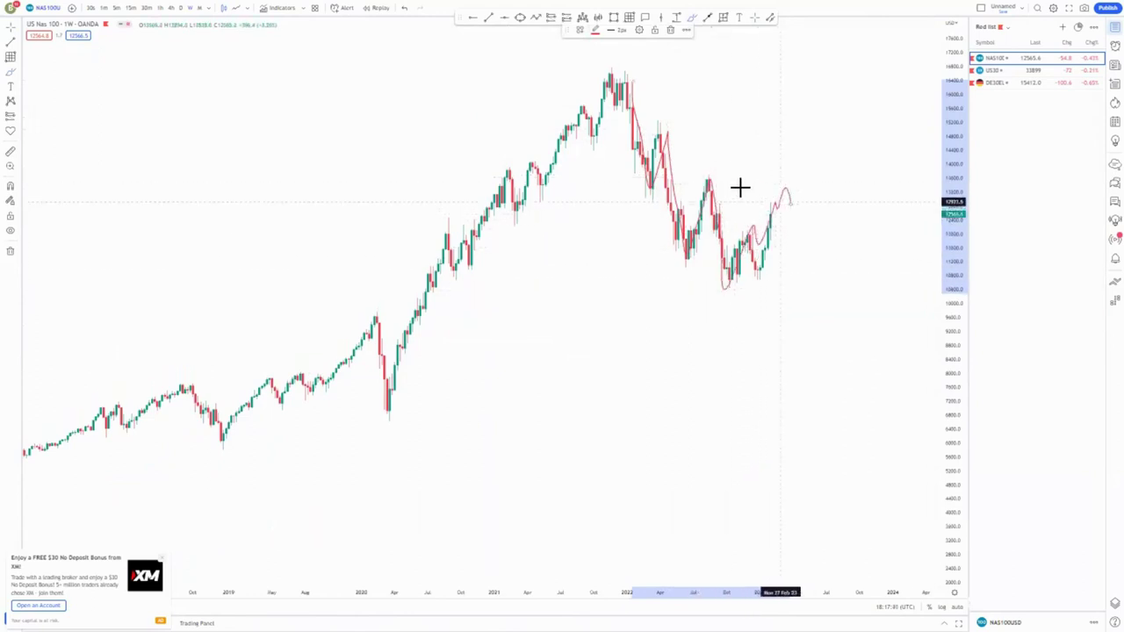
{"action": "left_click_drag", "start_coordinate": [708, 175], "coordinate": [795, 176]}
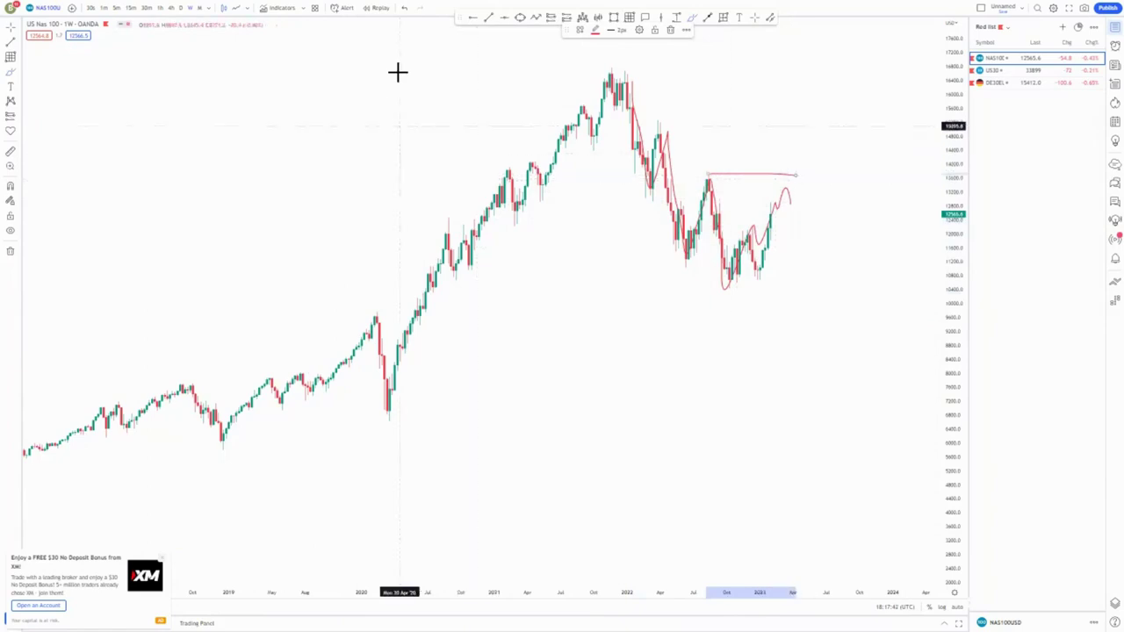
{"action": "left_click", "coordinate": [404, 7]}
{"action": "left_click", "coordinate": [404, 8]}
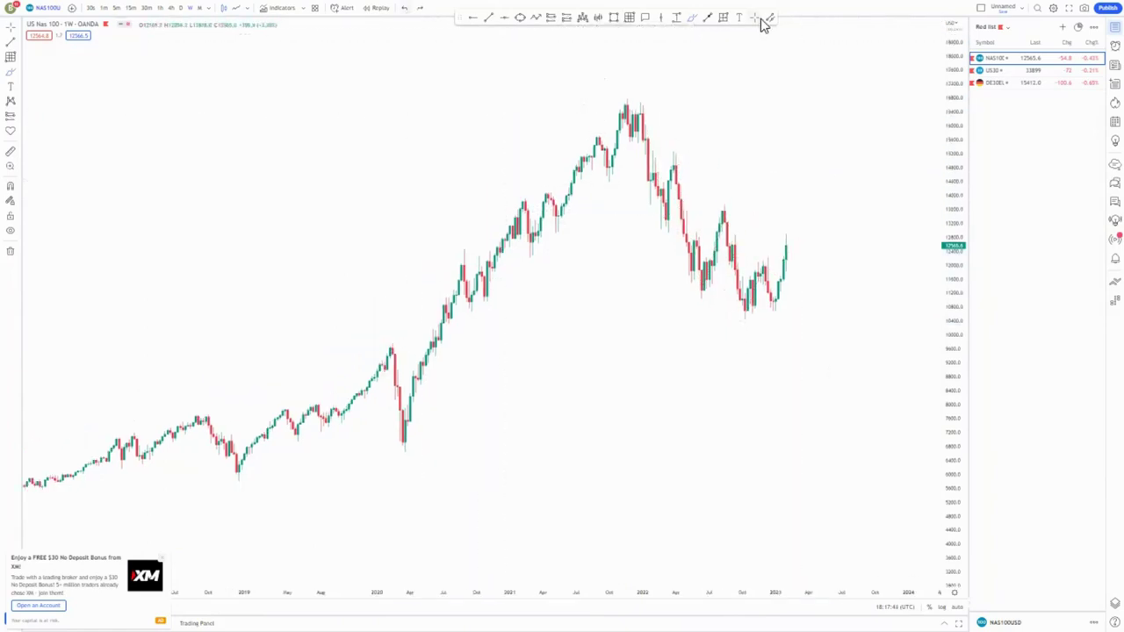
{"action": "left_click_drag", "start_coordinate": [814, 203], "coordinate": [714, 137]}
{"action": "scroll", "coordinate": [674, 251], "scroll_direction": "down", "scroll_amount": 1}
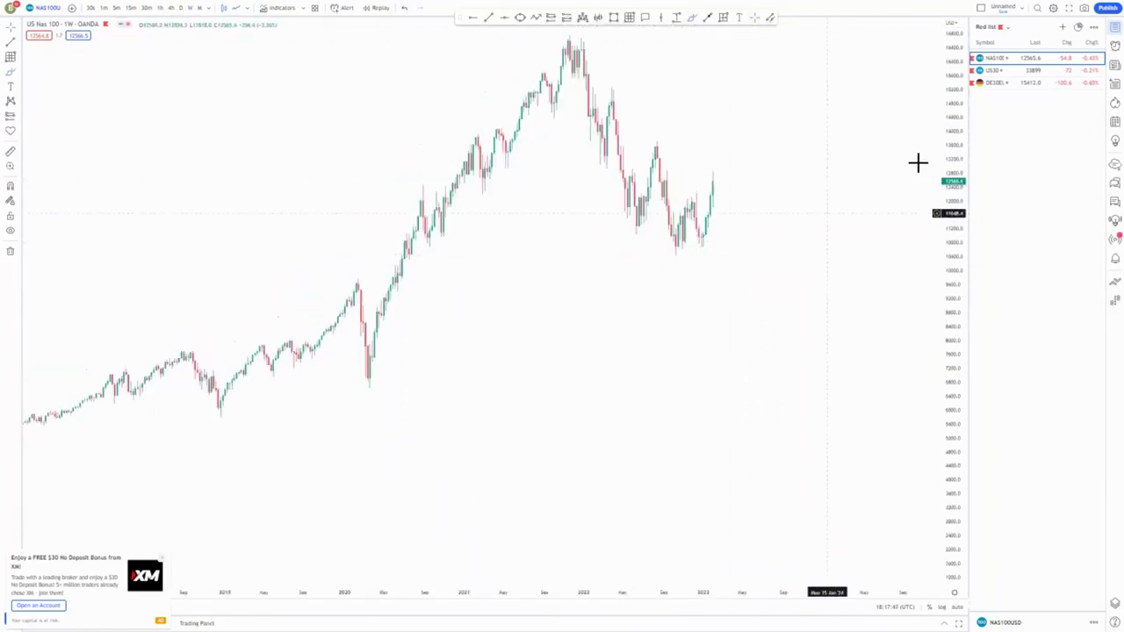
{"action": "left_click_drag", "start_coordinate": [946, 108], "coordinate": [946, 157]}
{"action": "left_click_drag", "start_coordinate": [729, 288], "coordinate": [722, 239]}
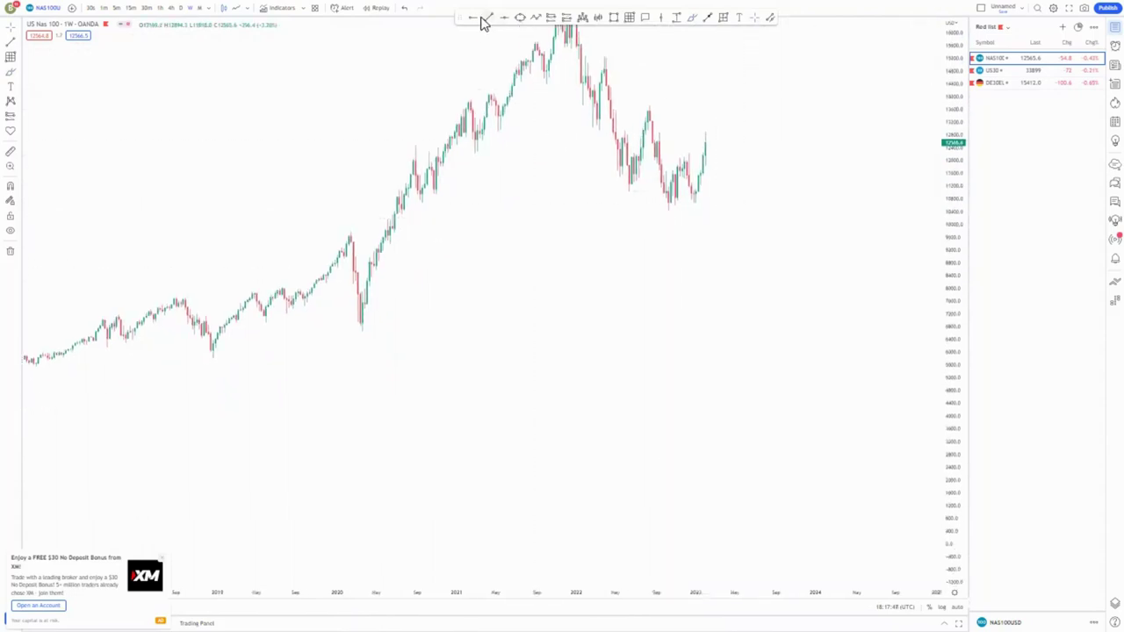
{"action": "left_click", "coordinate": [388, 243]}
{"action": "left_click", "coordinate": [553, 284]}
{"action": "right_click", "coordinate": [553, 283]}
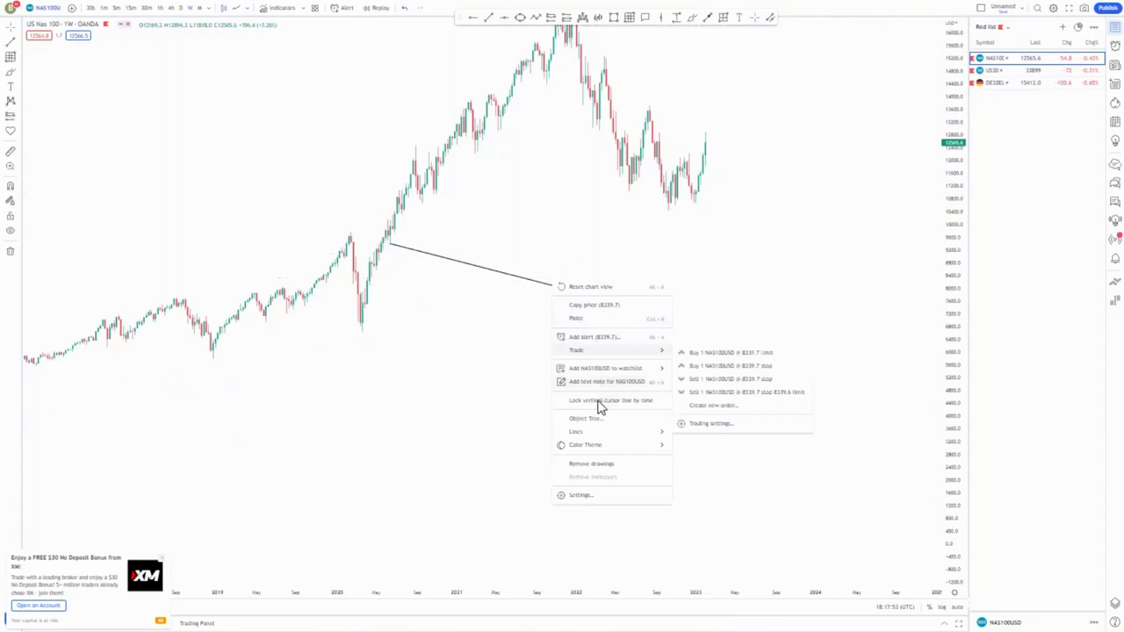
{"action": "left_click", "coordinate": [597, 463]}
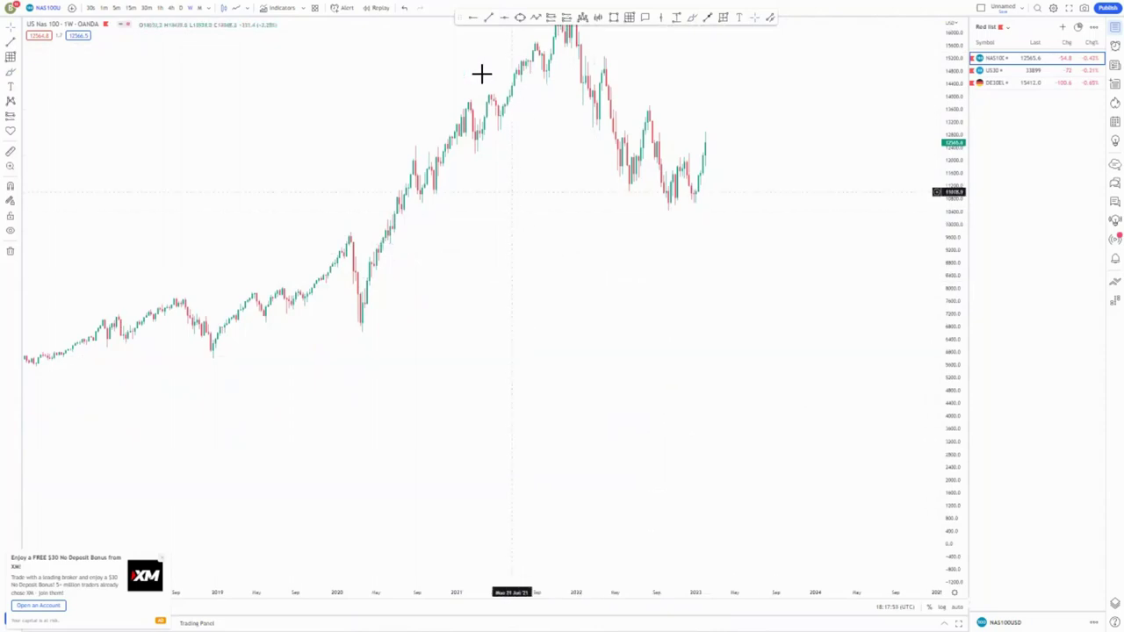
Step: Place horizontal rays at the 15 Jun 2020 weekly low and at the March 2020 low
{"action": "left_click", "coordinate": [389, 244]}
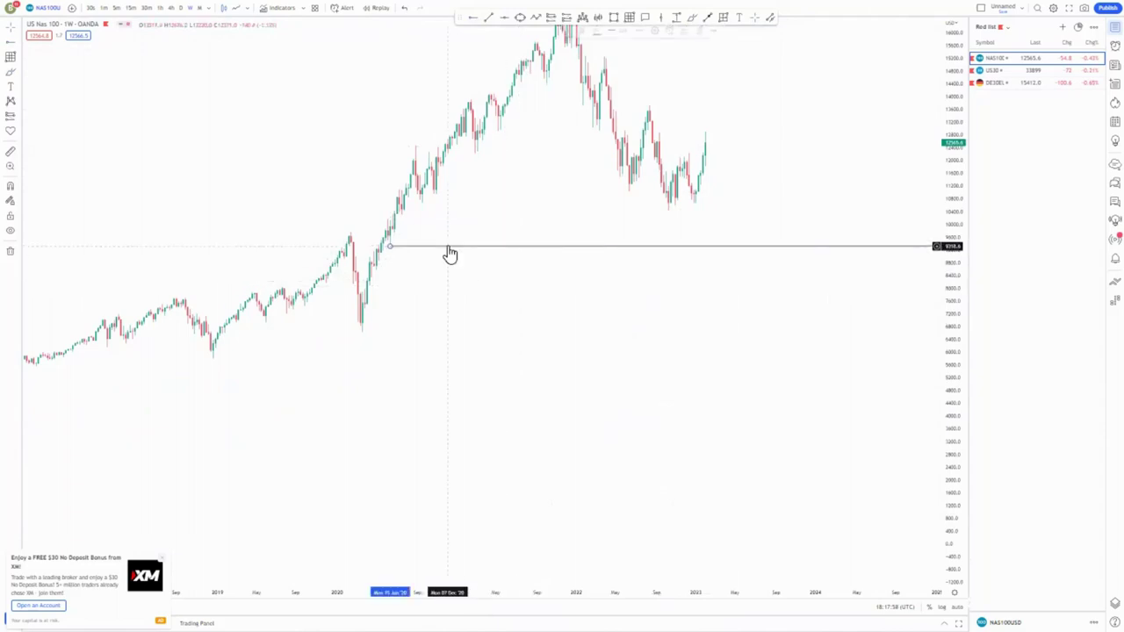
{"action": "left_click_drag", "start_coordinate": [592, 339], "coordinate": [571, 304]}
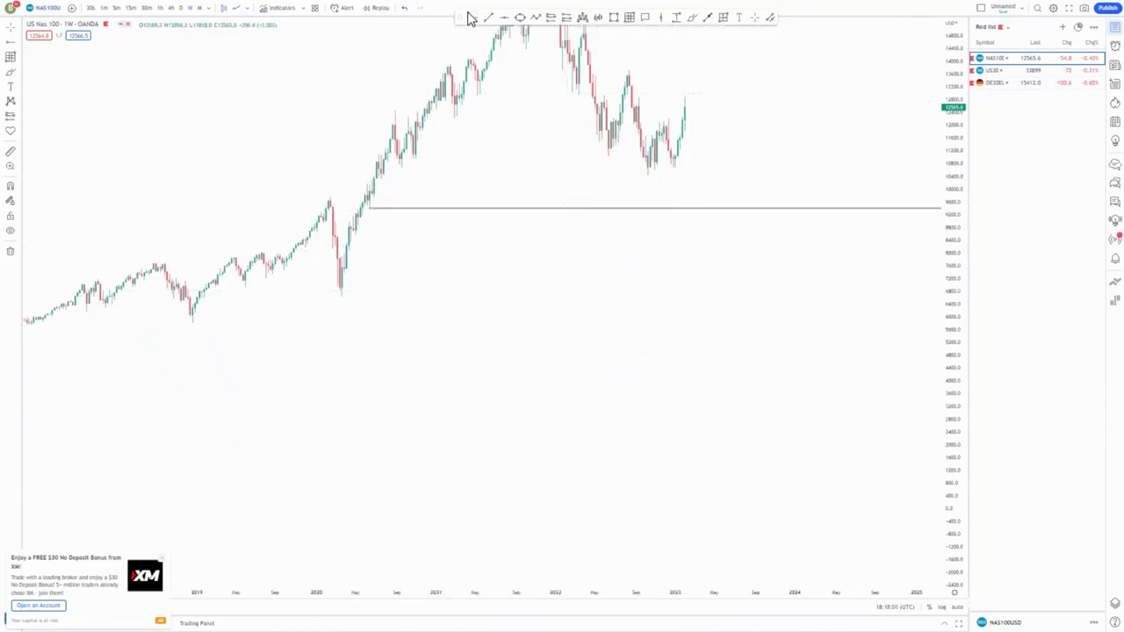
{"action": "left_click", "coordinate": [341, 290]}
Step: Place a horizontal ray at the August 2022 swing high on the weekly chart
{"action": "left_click_drag", "start_coordinate": [459, 238], "coordinate": [506, 290]}
{"action": "scroll", "coordinate": [465, 284], "scroll_direction": "up", "scroll_amount": 2}
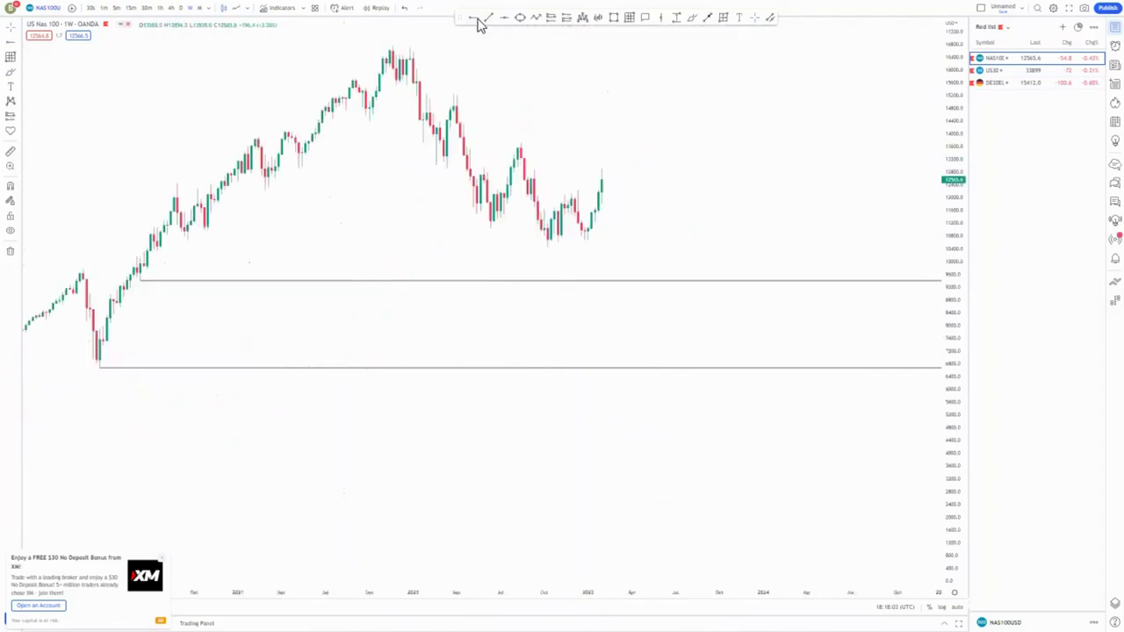
{"action": "left_click", "coordinate": [519, 140]}
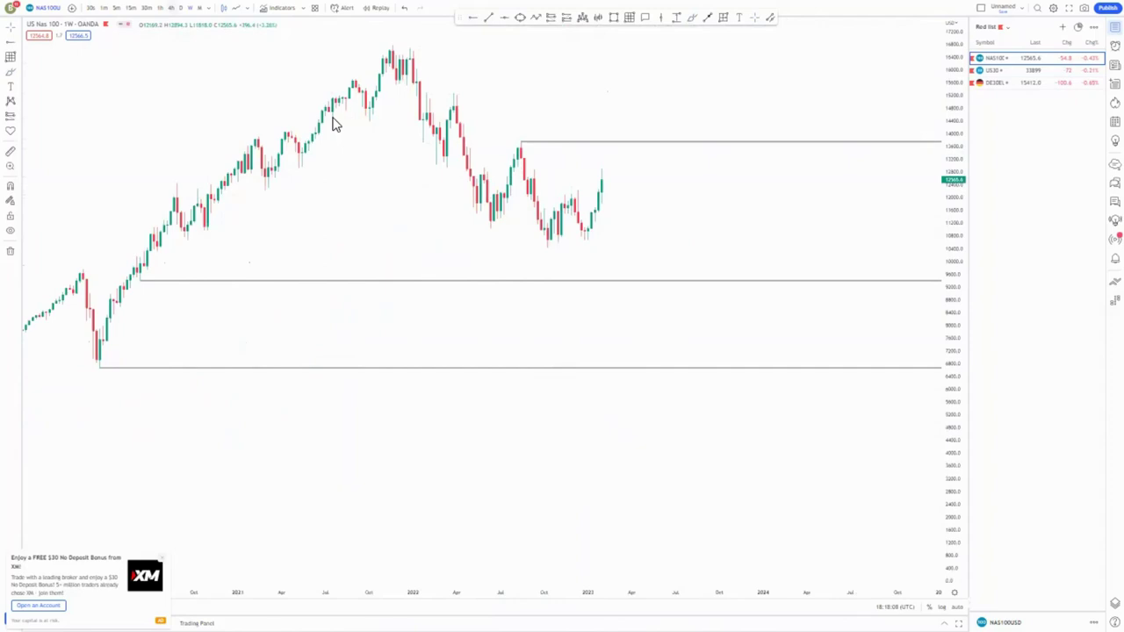
Step: Switch the chart to the daily timeframe and place a horizontal ray at the September 2022 swing high
{"action": "left_click_drag", "start_coordinate": [951, 392], "coordinate": [958, 131]}
{"action": "left_click_drag", "start_coordinate": [771, 125], "coordinate": [774, 288]}
{"action": "left_click", "coordinate": [263, 208]}
{"action": "scroll", "coordinate": [511, 260], "scroll_direction": "down", "scroll_amount": 2}
{"action": "left_click_drag", "start_coordinate": [514, 245], "coordinate": [482, 163]}
{"action": "scroll", "coordinate": [541, 231], "scroll_direction": "down", "scroll_amount": 2}
{"action": "scroll", "coordinate": [711, 326], "scroll_direction": "down", "scroll_amount": 3}
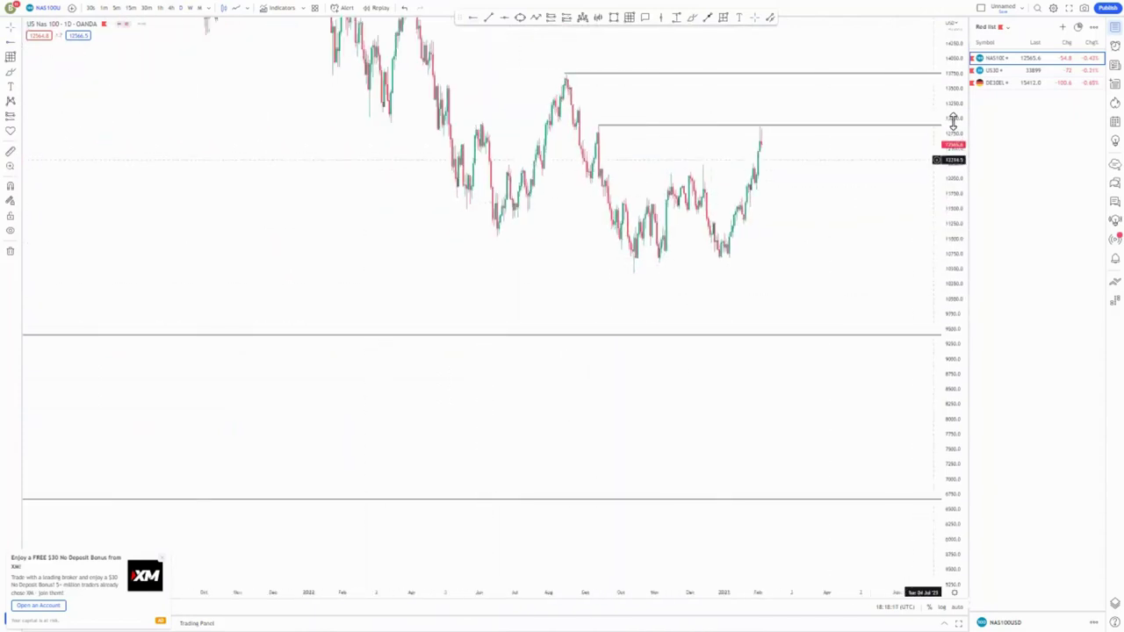
Step: Draw a descending trend line from the high around the start of 2022 through the August 2022 high to late January 2023
{"action": "left_click_drag", "start_coordinate": [953, 117], "coordinate": [605, 236]}
{"action": "left_click_drag", "start_coordinate": [364, 210], "coordinate": [380, 265]}
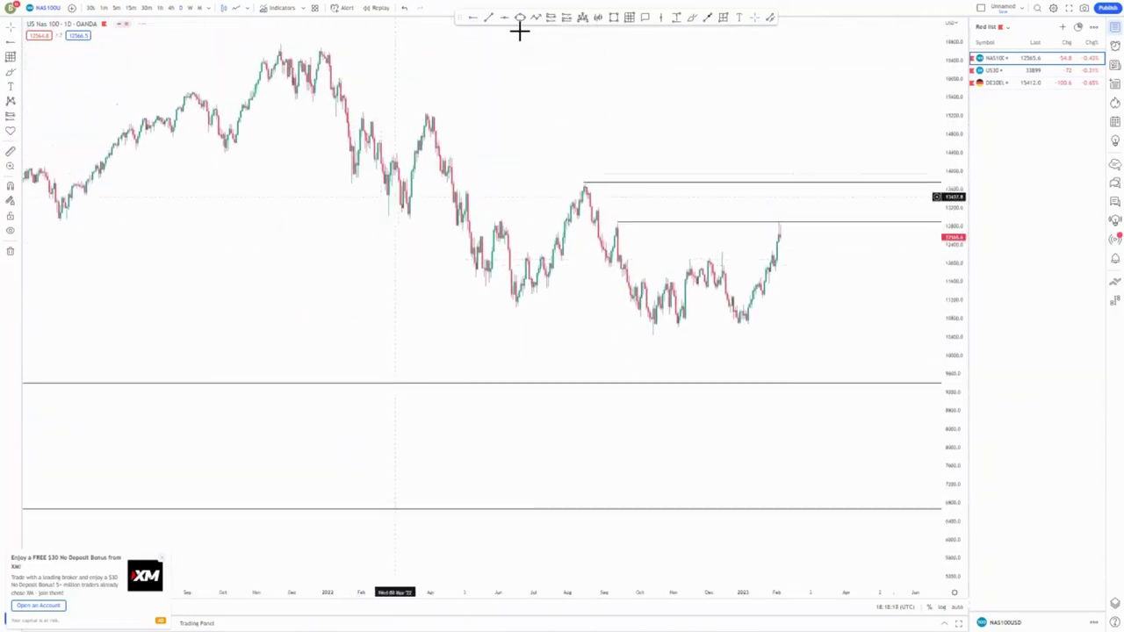
{"action": "left_click", "coordinate": [489, 17]}
{"action": "left_click", "coordinate": [317, 44]}
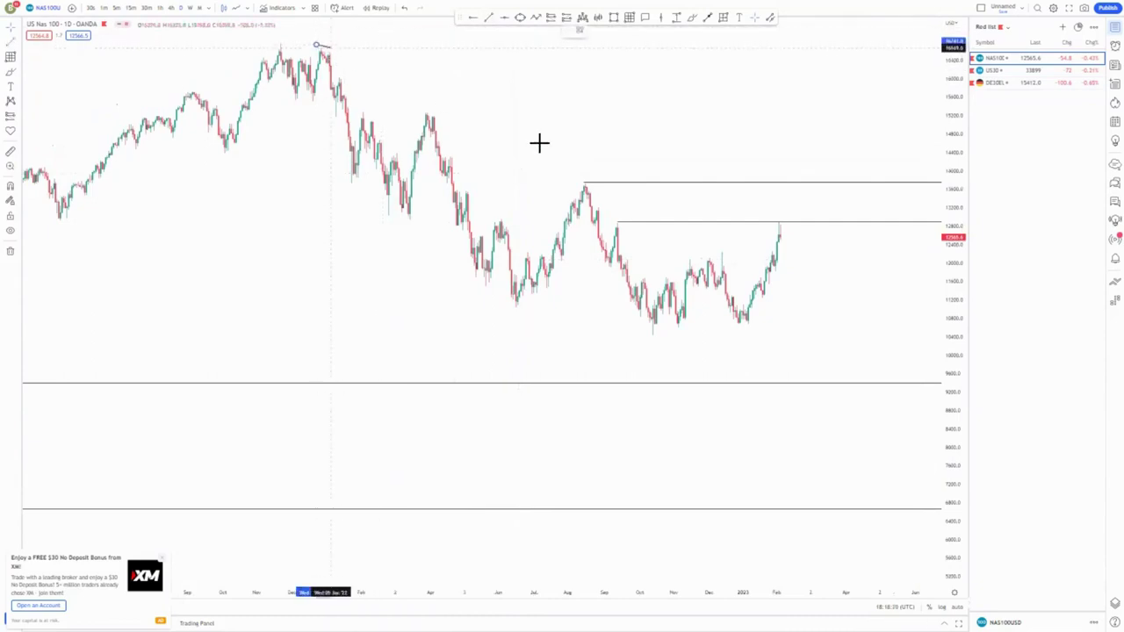
{"action": "left_click", "coordinate": [764, 273]}
Step: Draw a lower channel line roughly parallel to the descending trend line, from 24 Sep 2021 to 4 Nov 2022
{"action": "left_click", "coordinate": [489, 17]}
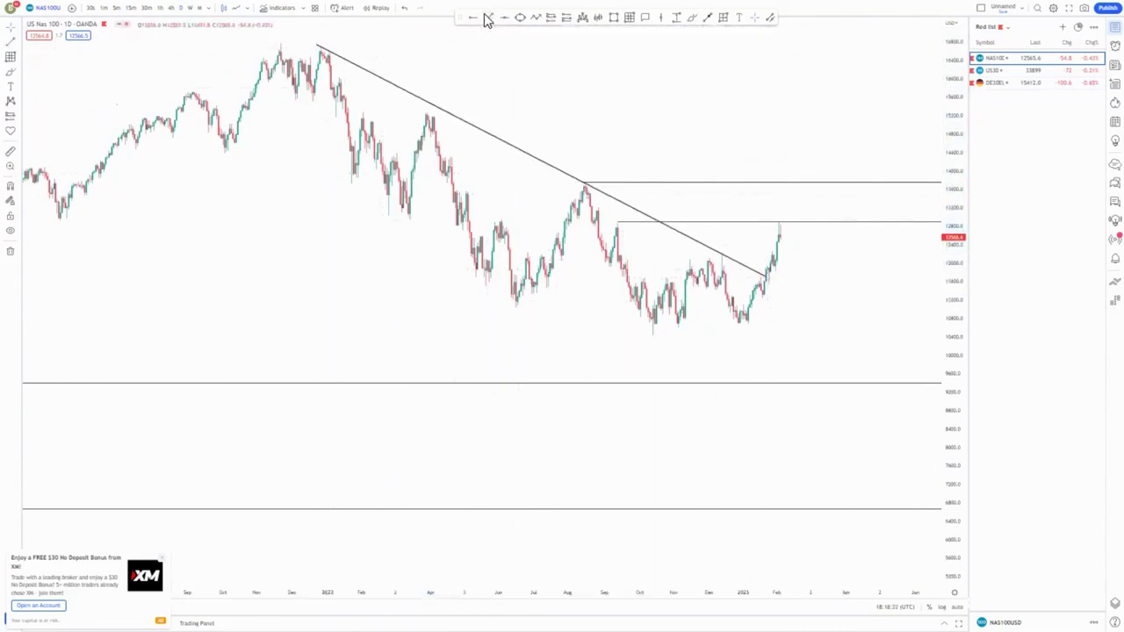
{"action": "left_click", "coordinate": [215, 149]}
{"action": "left_click", "coordinate": [678, 393]}
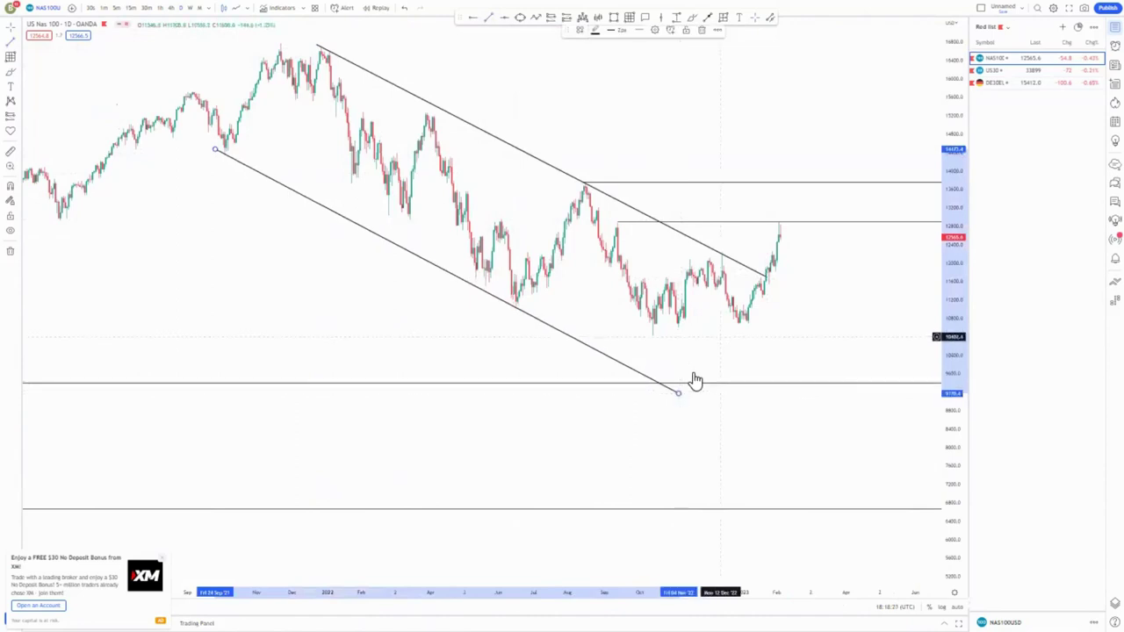
{"action": "left_click", "coordinate": [783, 340]}
Step: Move the start of the September 2022 resistance ray onto the 12 Sep 2022 high
{"action": "scroll", "coordinate": [769, 340], "scroll_direction": "up", "scroll_amount": 3}
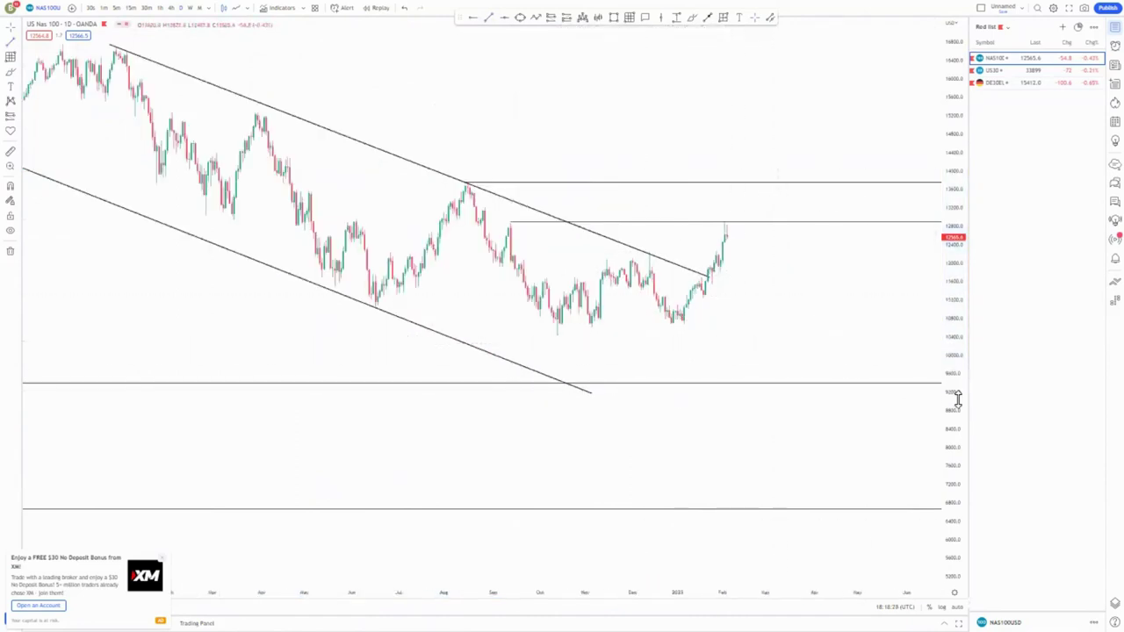
{"action": "left_click_drag", "start_coordinate": [958, 397], "coordinate": [956, 351]}
{"action": "left_click_drag", "start_coordinate": [512, 192], "coordinate": [508, 194]}
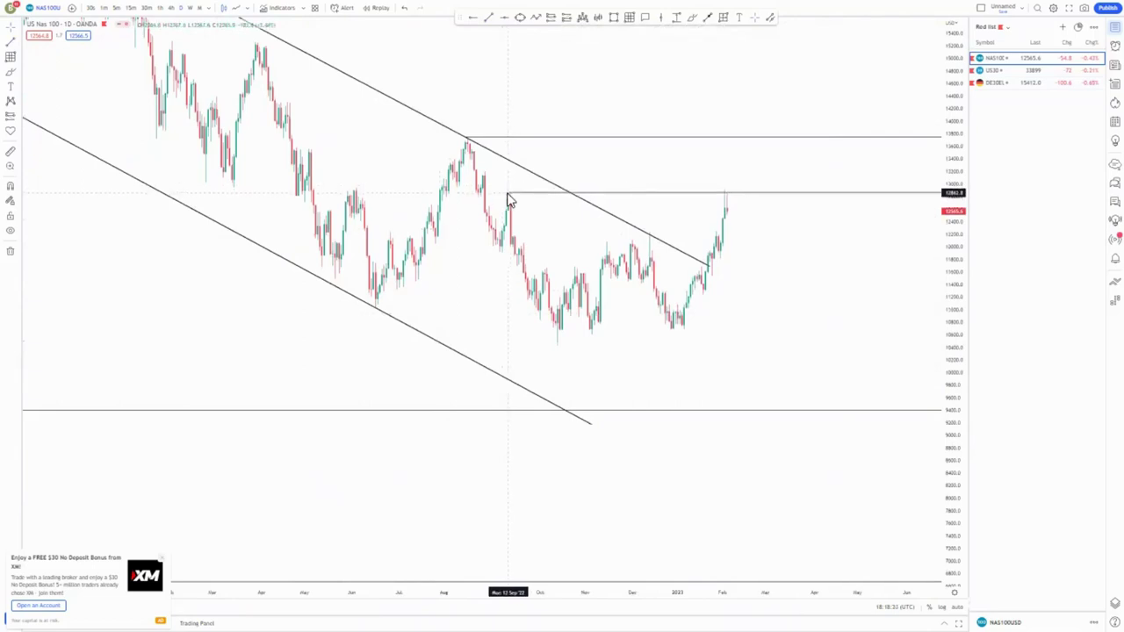
Step: Circle the September 2022 high and the February 2023 retest with the brush, and delete both circles
{"action": "left_click_drag", "start_coordinate": [518, 188], "coordinate": [515, 183]}
{"action": "left_click_drag", "start_coordinate": [729, 187], "coordinate": [720, 177]}
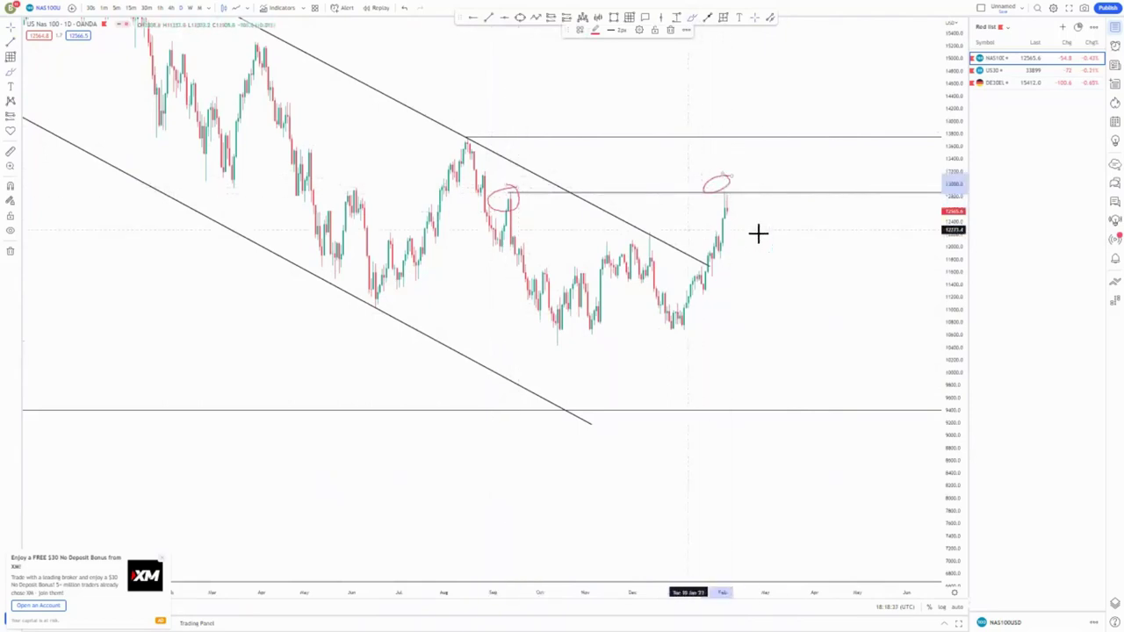
{"action": "scroll", "coordinate": [624, 236], "scroll_direction": "up", "scroll_amount": 4}
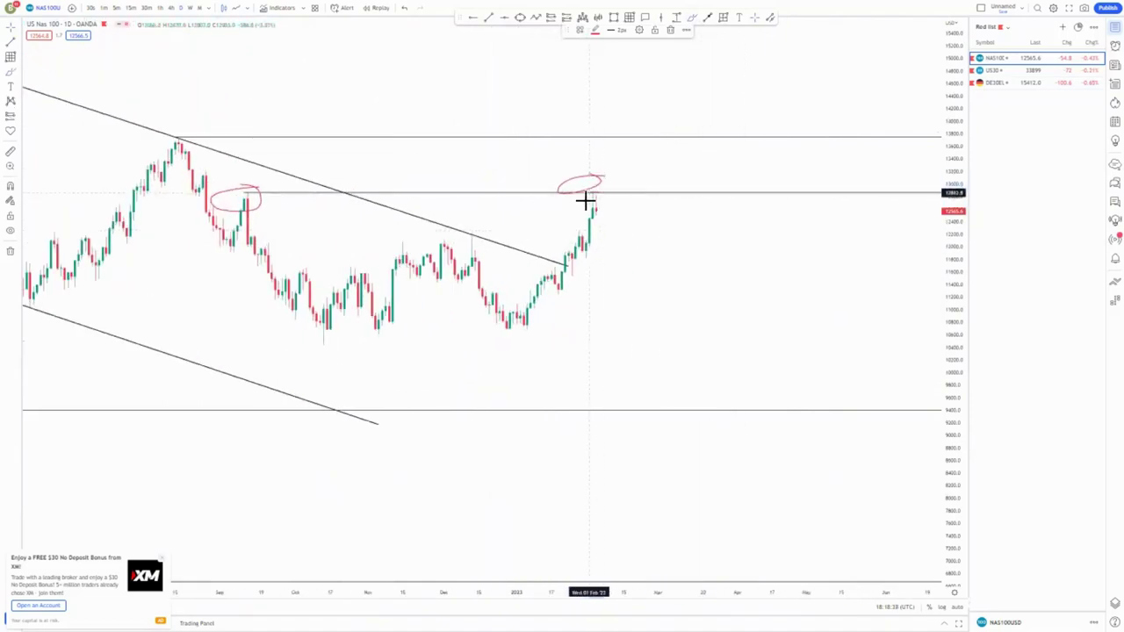
{"action": "left_click", "coordinate": [670, 30]}
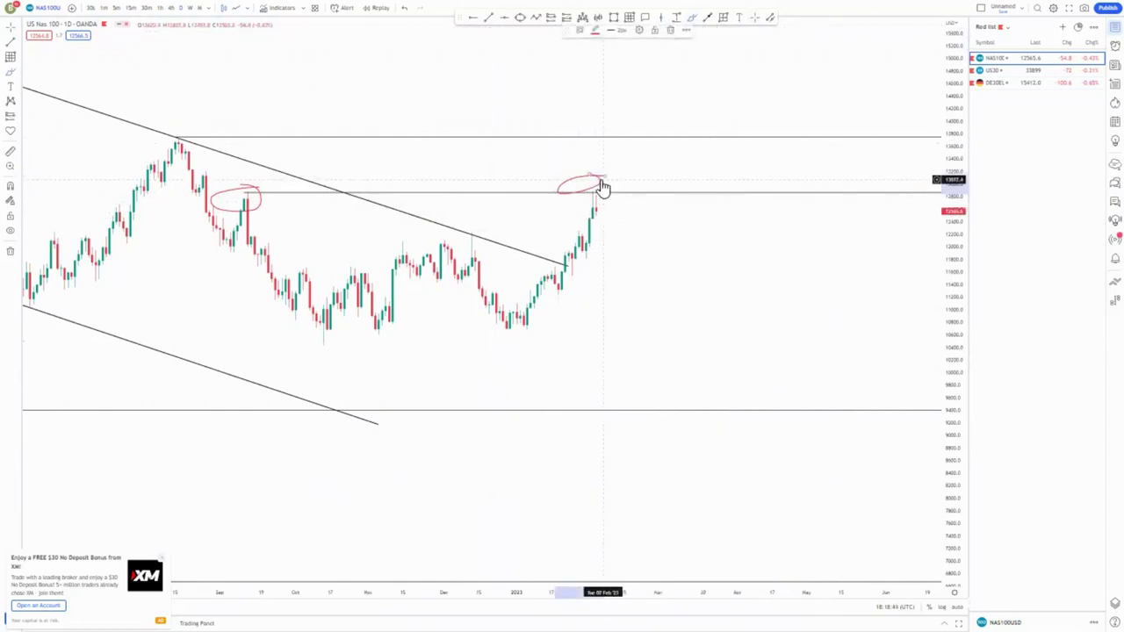
{"action": "key", "text": "Delete"}
{"action": "left_click", "coordinate": [260, 213]}
{"action": "key", "text": "Delete"}
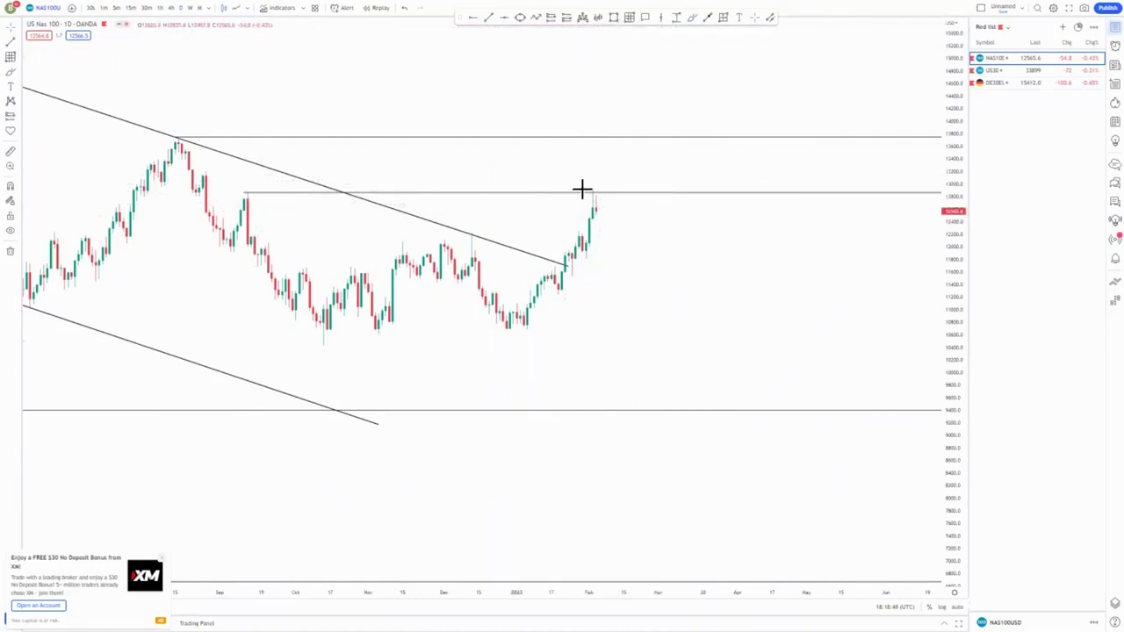
Step: Box the latest daily candles at the resistance ray with a rectangle, and delete it
{"action": "left_click_drag", "start_coordinate": [584, 190], "coordinate": [613, 227]}
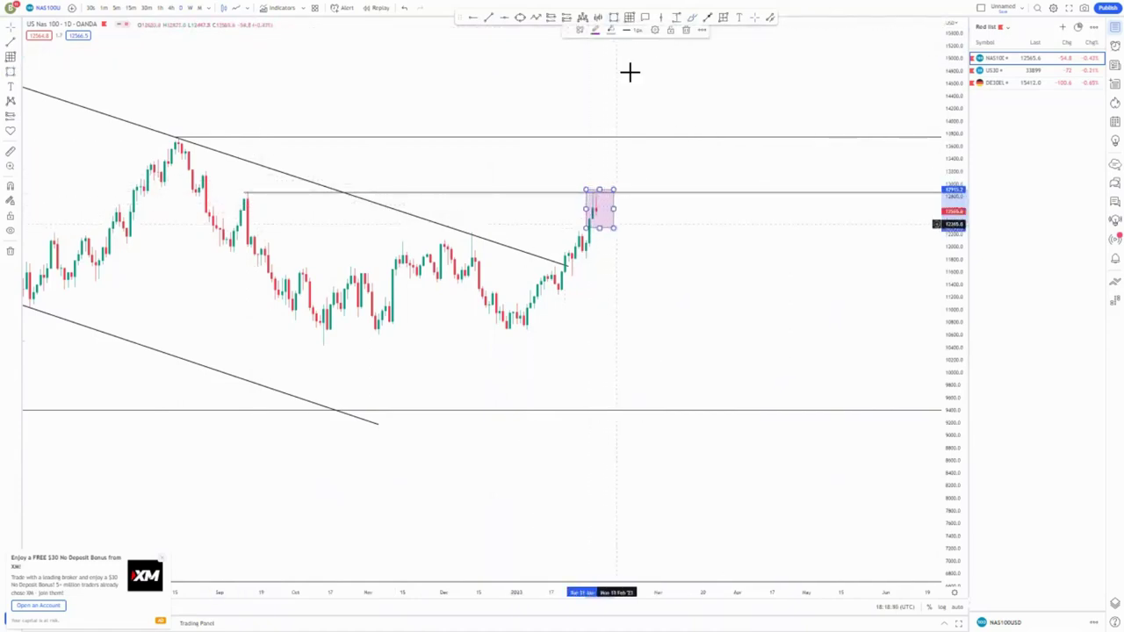
{"action": "left_click", "coordinate": [686, 30]}
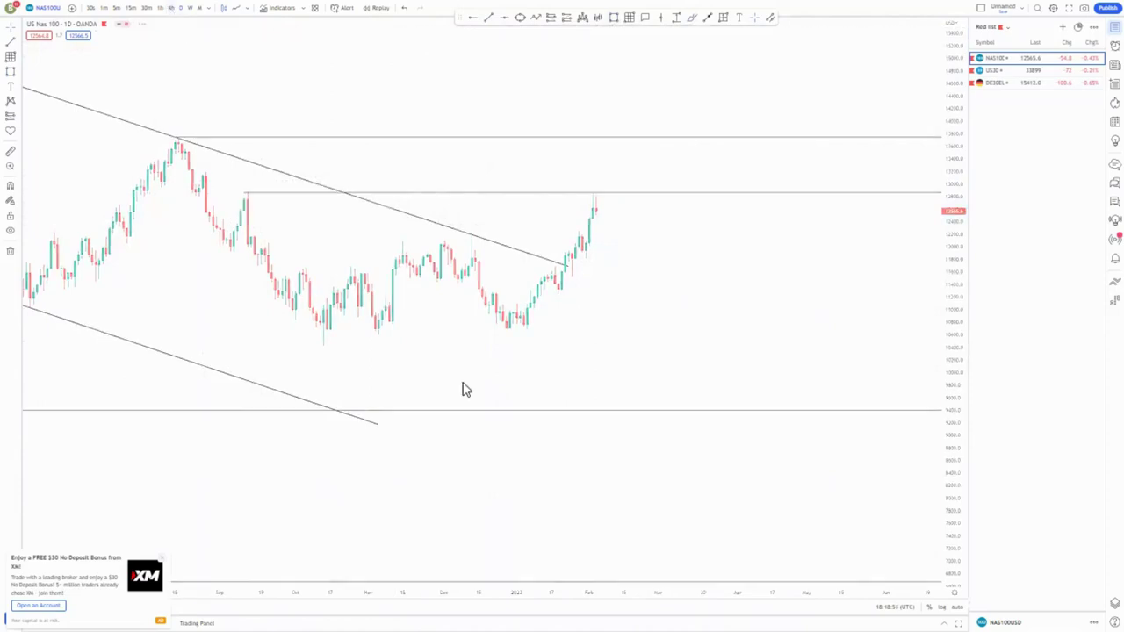
Step: Switch to the 4-hour timeframe and shorten the descending trend line so it ends at 10 Jan 2023
{"action": "scroll", "coordinate": [631, 453], "scroll_direction": "down", "scroll_amount": 7}
{"action": "left_click_drag", "start_coordinate": [955, 459], "coordinate": [758, 24]}
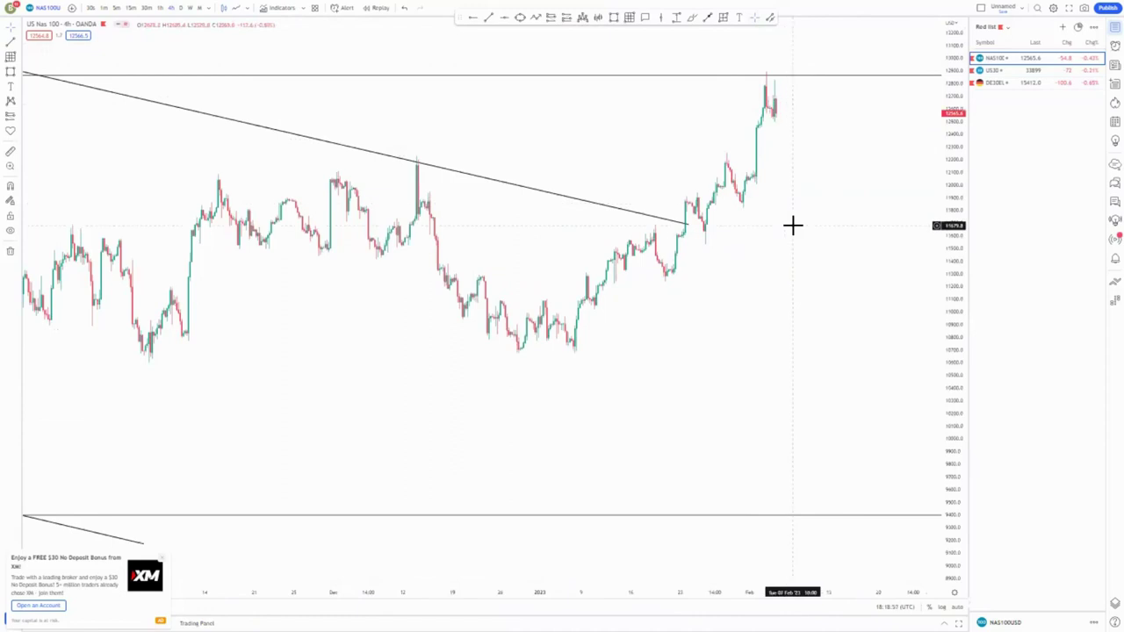
{"action": "scroll", "coordinate": [793, 225], "scroll_direction": "up", "scroll_amount": 2}
{"action": "scroll", "coordinate": [737, 331], "scroll_direction": "up", "scroll_amount": 3}
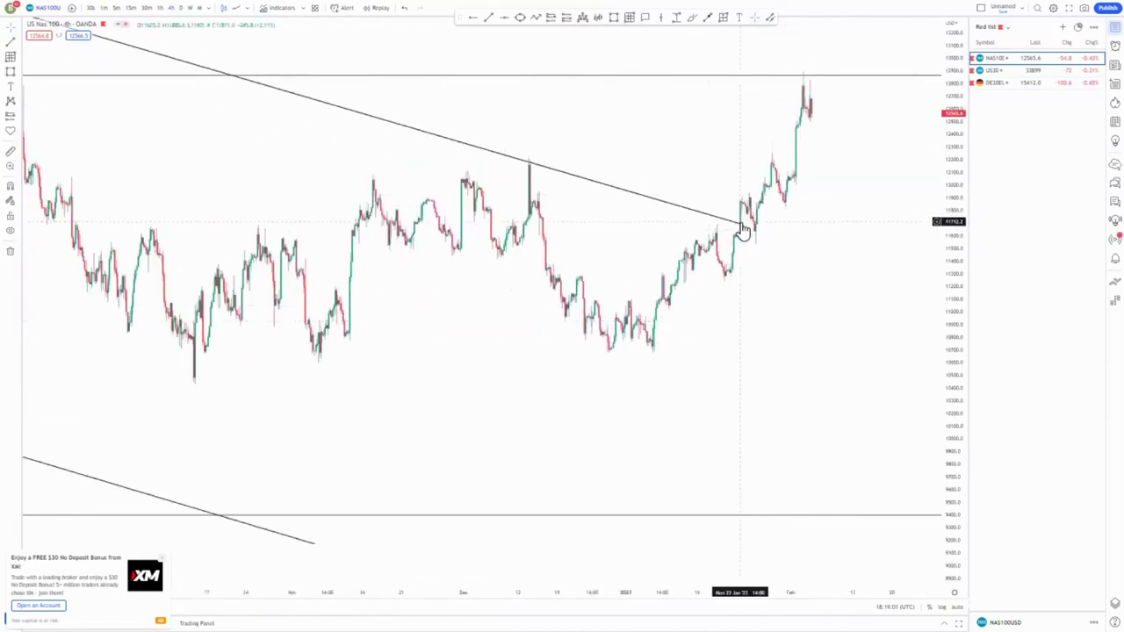
{"action": "left_click_drag", "start_coordinate": [742, 226], "coordinate": [667, 195]}
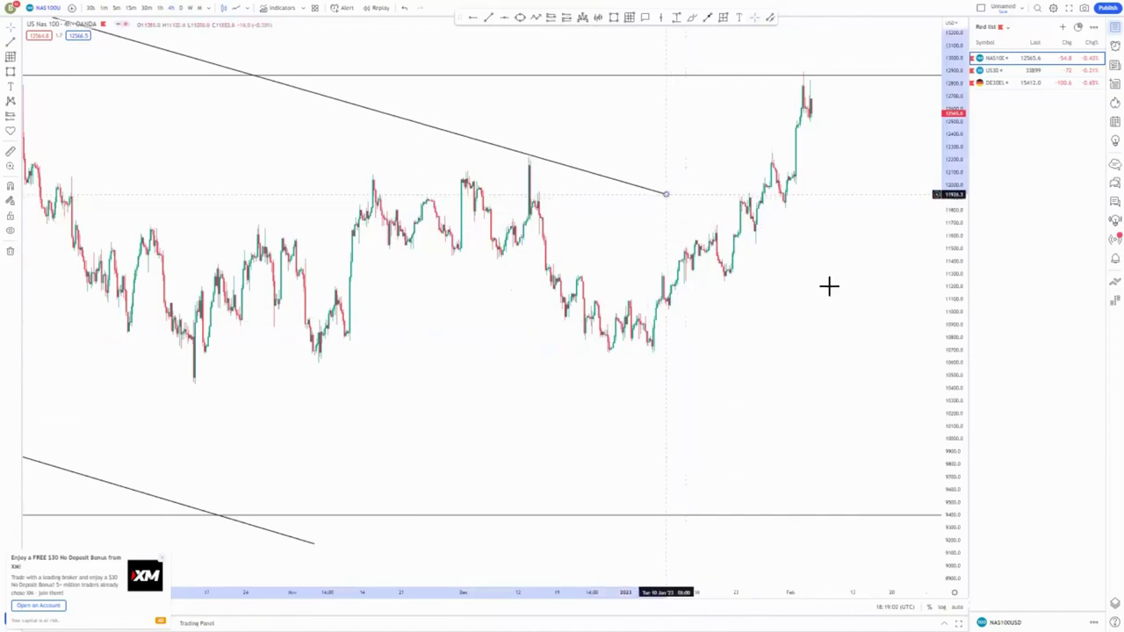
Step: Draw a rising trend line from the late December 2022 price action up to the February 2023 high
{"action": "left_click_drag", "start_coordinate": [945, 167], "coordinate": [949, 279]}
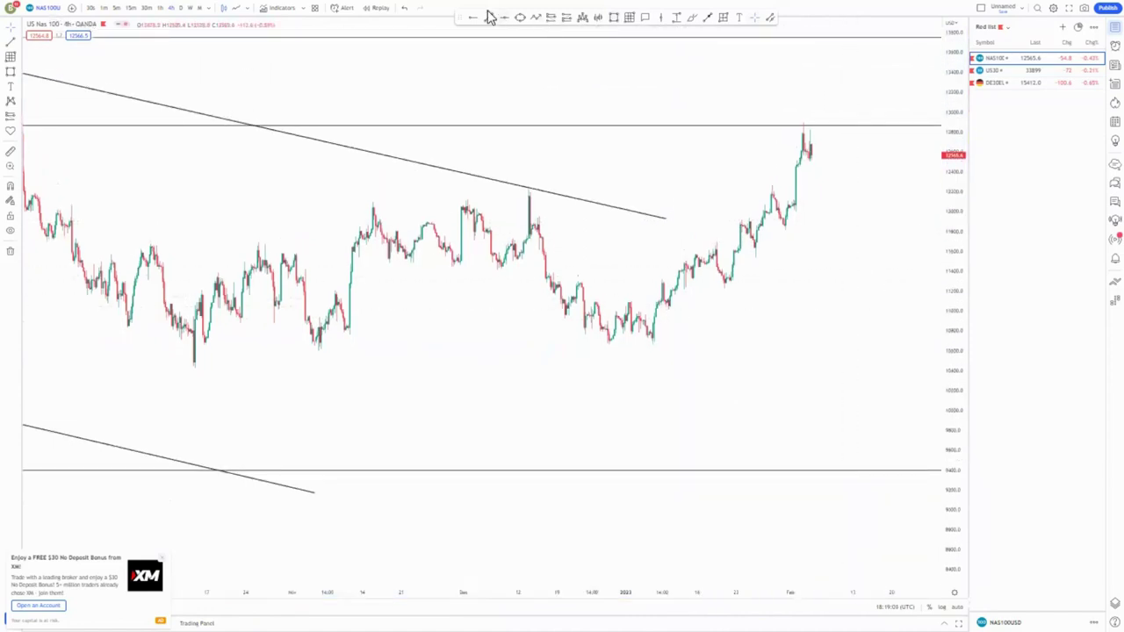
{"action": "mouse_move", "coordinate": [593, 301]}
{"action": "left_mouse_down"}
{"action": "mouse_move", "coordinate": [817, 103]}
{"action": "mouse_move", "coordinate": [809, 119]}
{"action": "left_mouse_up"}
{"action": "left_click", "coordinate": [862, 196]}
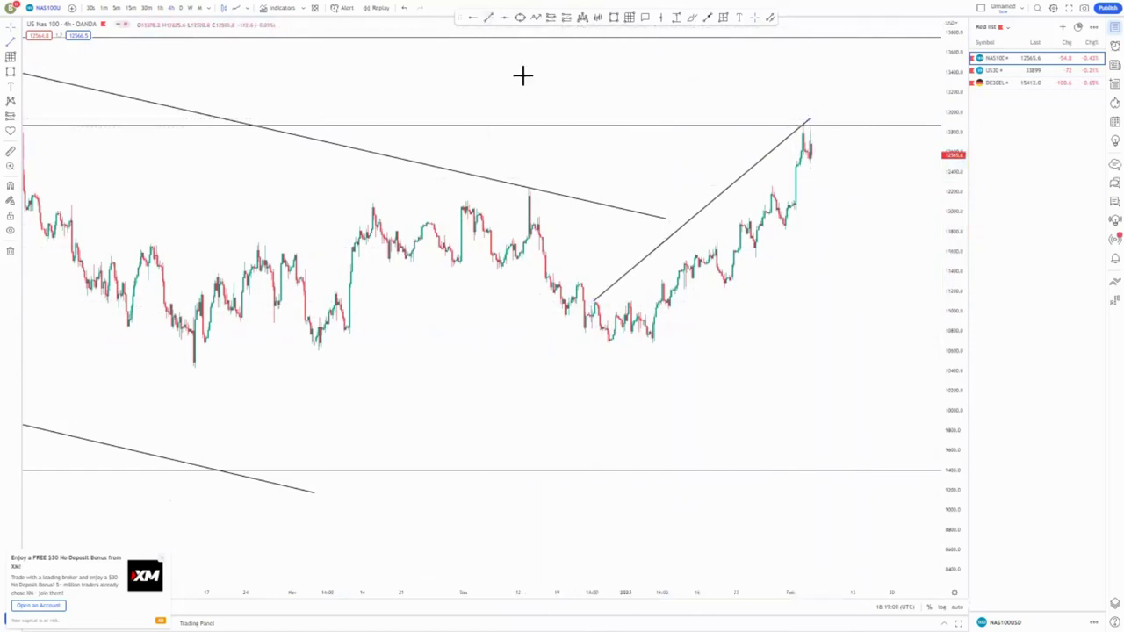
Step: Draw the lower rising channel line beneath the January 2023 swing lows and extend it at both ends
{"action": "left_click", "coordinate": [833, 188]}
{"action": "left_click", "coordinate": [739, 308]}
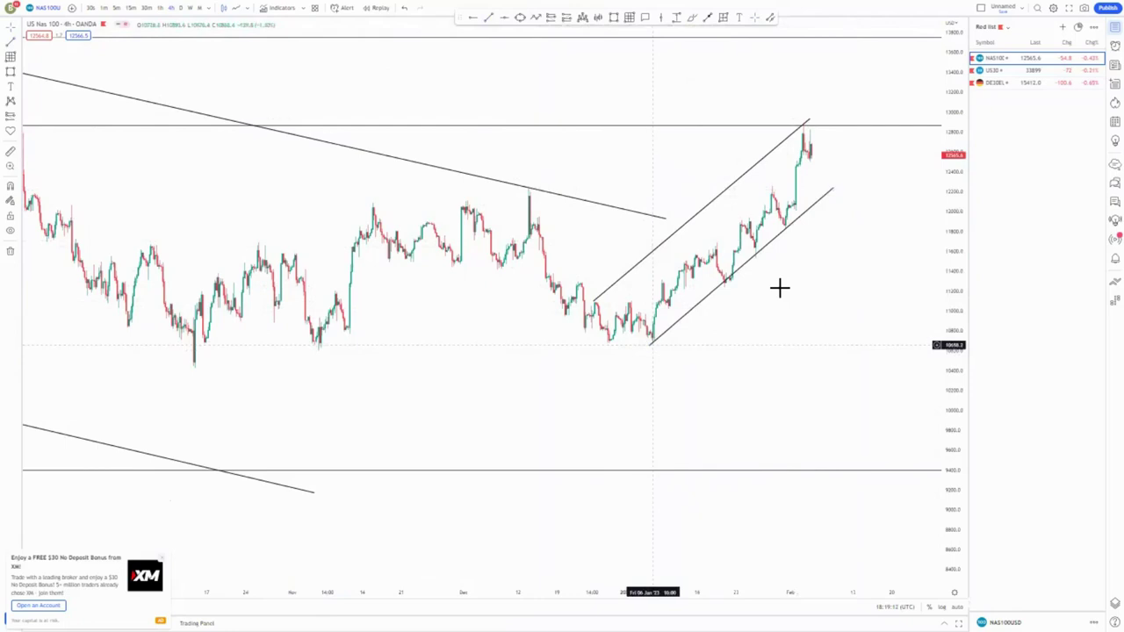
{"action": "left_click_drag", "start_coordinate": [651, 344], "coordinate": [648, 359]}
{"action": "left_click", "coordinate": [809, 313]}
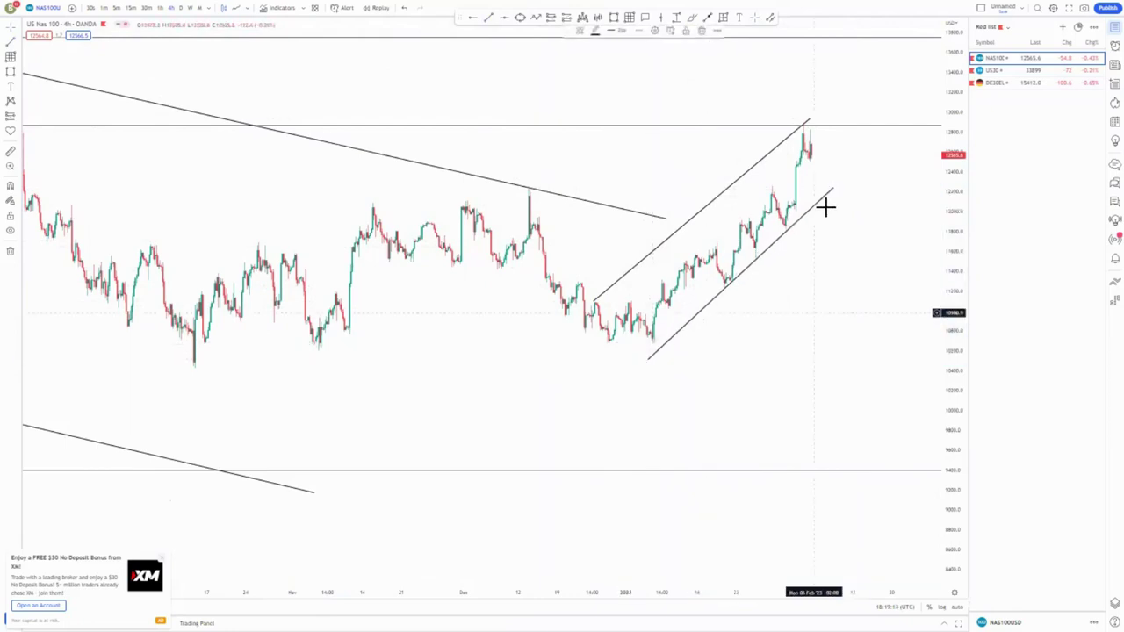
{"action": "left_click_drag", "start_coordinate": [834, 188], "coordinate": [857, 162]}
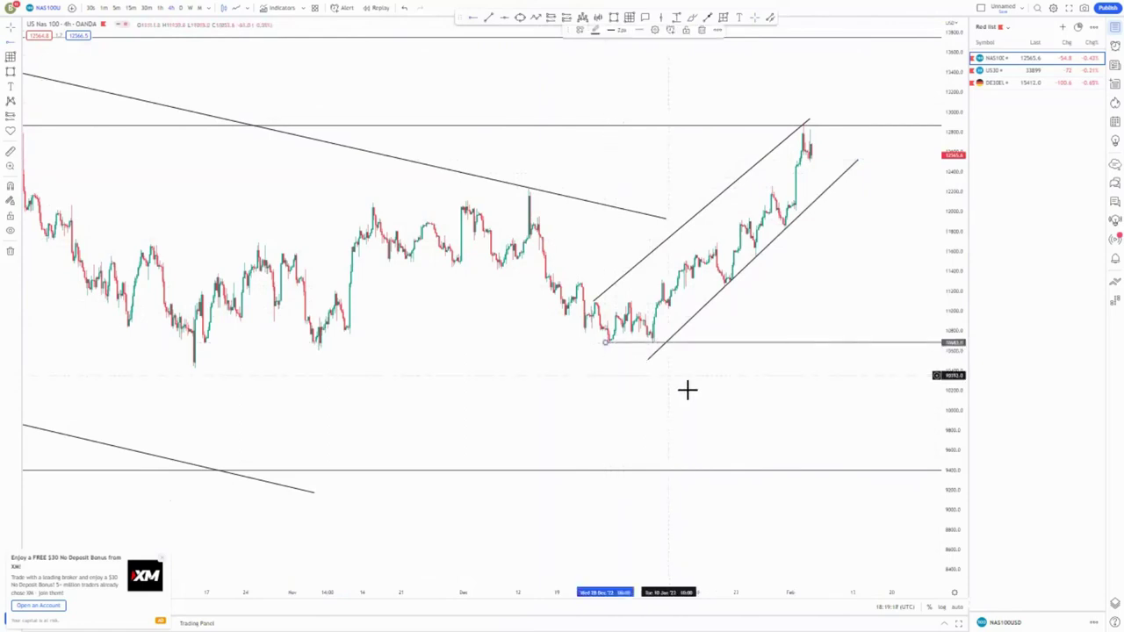
Step: Switch the chart to the 1-hour timeframe and frame the latest rise inside the rising channel
{"action": "scroll", "coordinate": [698, 402], "scroll_direction": "down", "scroll_amount": 5}
{"action": "scroll", "coordinate": [702, 410], "scroll_direction": "up", "scroll_amount": 5}
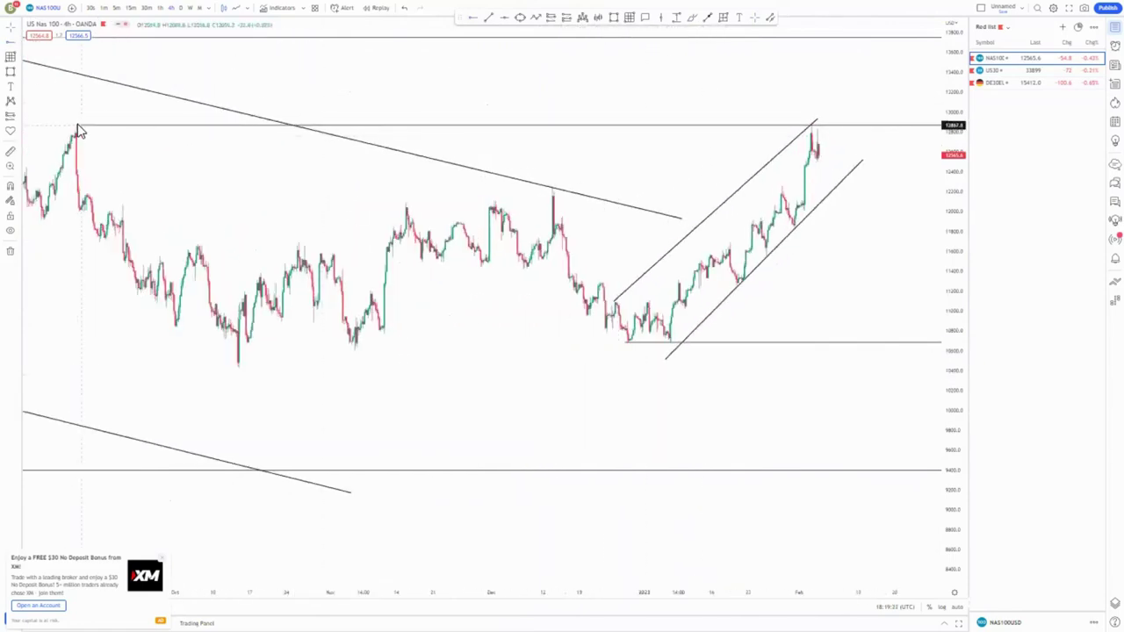
{"action": "left_click", "coordinate": [161, 8]}
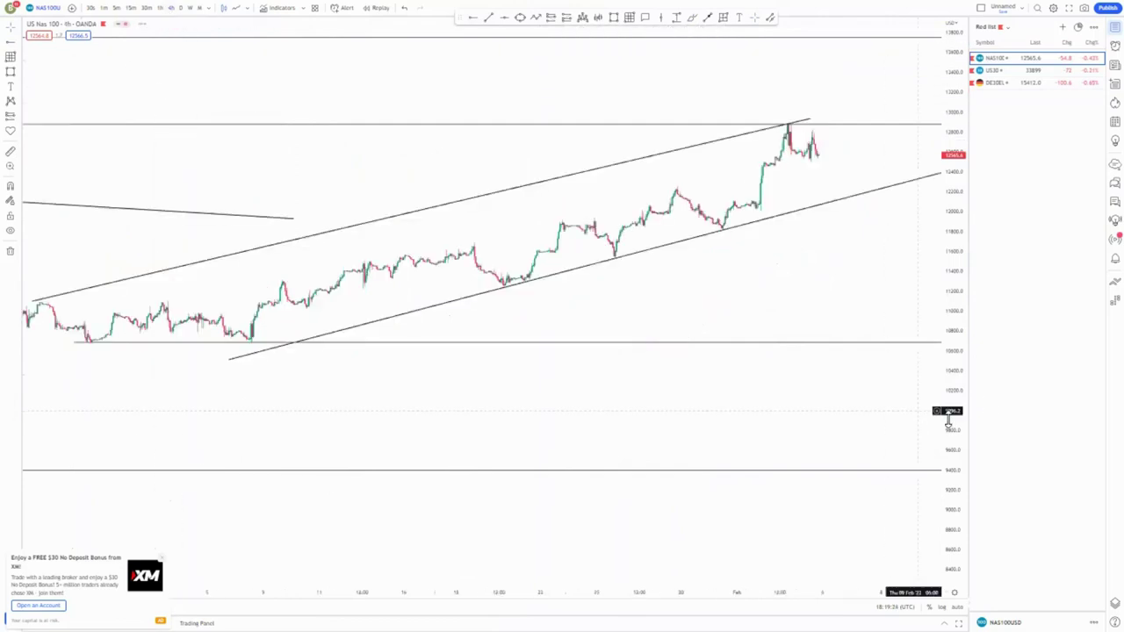
{"action": "scroll", "coordinate": [693, 261], "scroll_direction": "up", "scroll_amount": 5}
{"action": "left_click_drag", "start_coordinate": [693, 262], "coordinate": [659, 387]}
{"action": "scroll", "coordinate": [858, 326], "scroll_direction": "up", "scroll_amount": 4}
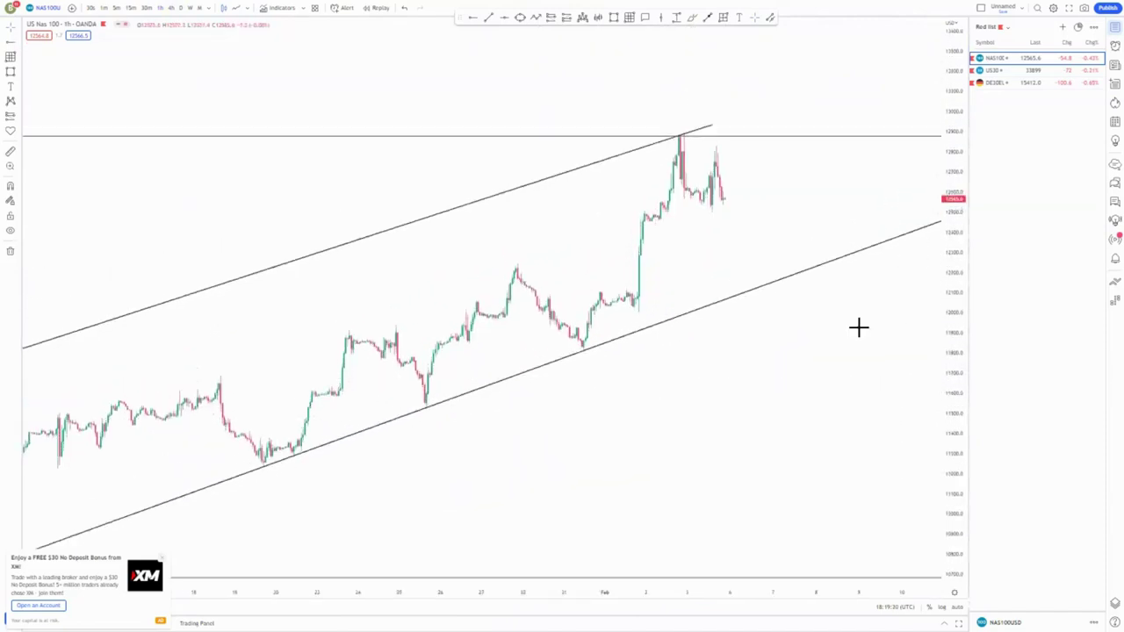
{"action": "left_click_drag", "start_coordinate": [571, 269], "coordinate": [563, 246]}
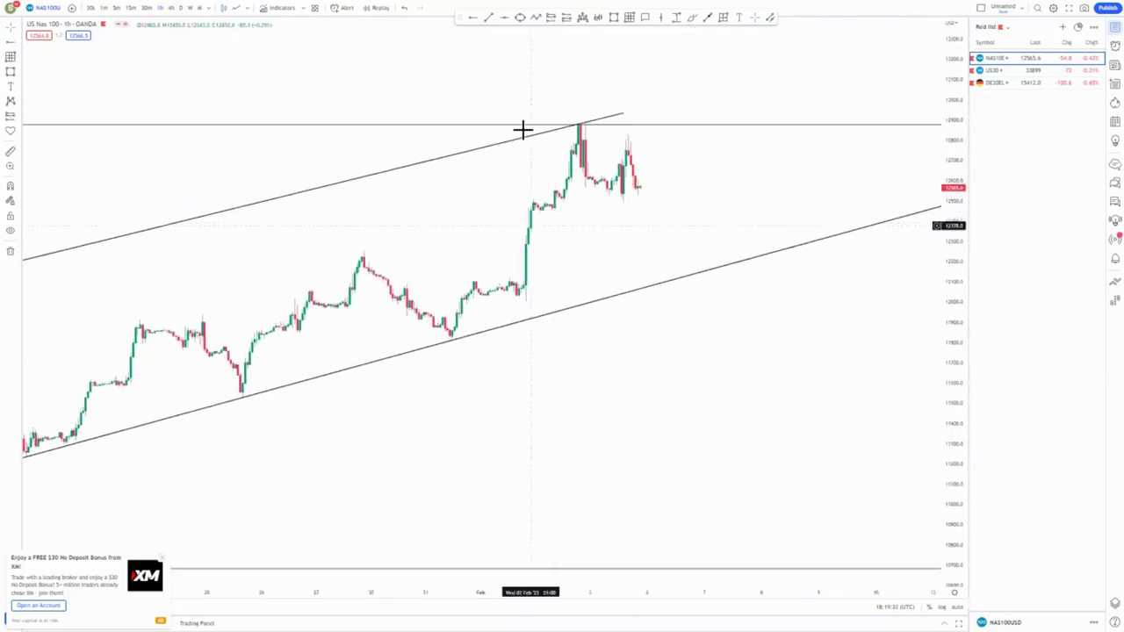
Step: Draw a steep rising channel around the early February 2023 rally, with one trend line up to the high and one from the lows
{"action": "left_click", "coordinate": [479, 284]}
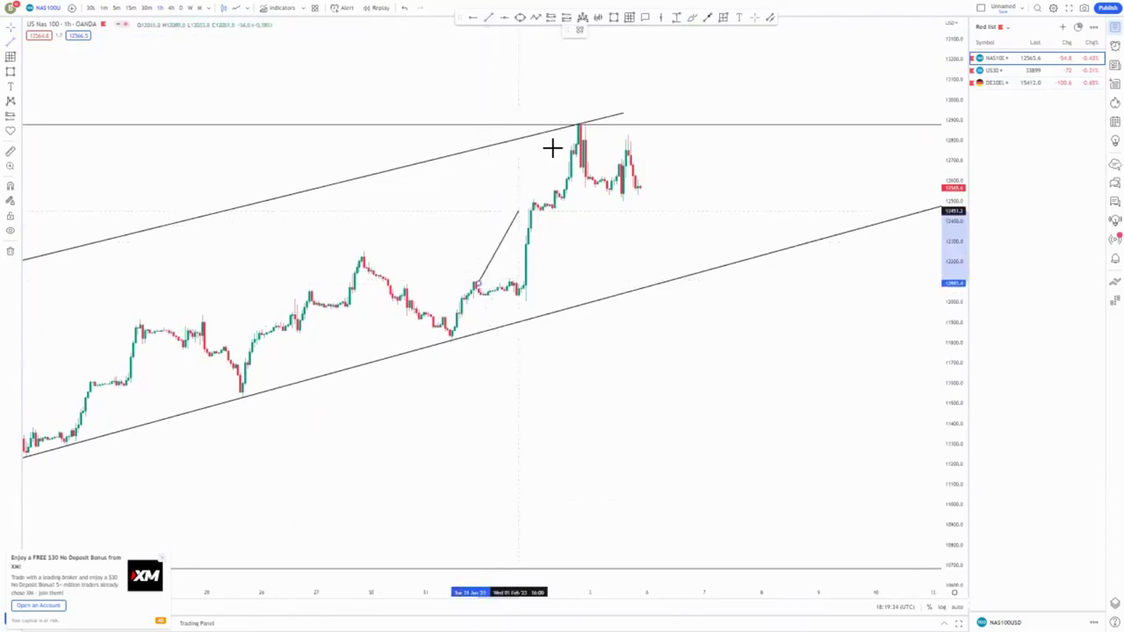
{"action": "left_click", "coordinate": [578, 122]}
{"action": "left_click", "coordinate": [501, 273]}
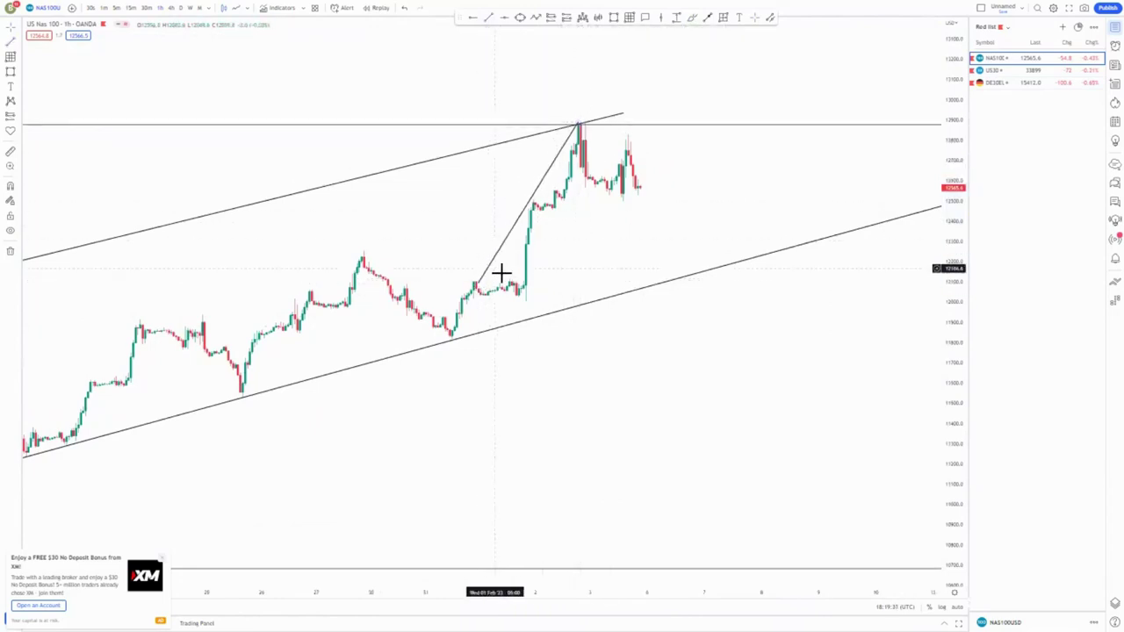
{"action": "left_click", "coordinate": [490, 17]}
{"action": "mouse_move", "coordinate": [525, 298]}
{"action": "left_mouse_down"}
{"action": "mouse_move", "coordinate": [597, 150]}
{"action": "mouse_move", "coordinate": [597, 163]}
{"action": "left_mouse_up"}
{"action": "left_click", "coordinate": [597, 163]}
{"action": "left_click", "coordinate": [674, 211]}
{"action": "scroll", "coordinate": [667, 242], "scroll_direction": "up", "scroll_amount": 2}
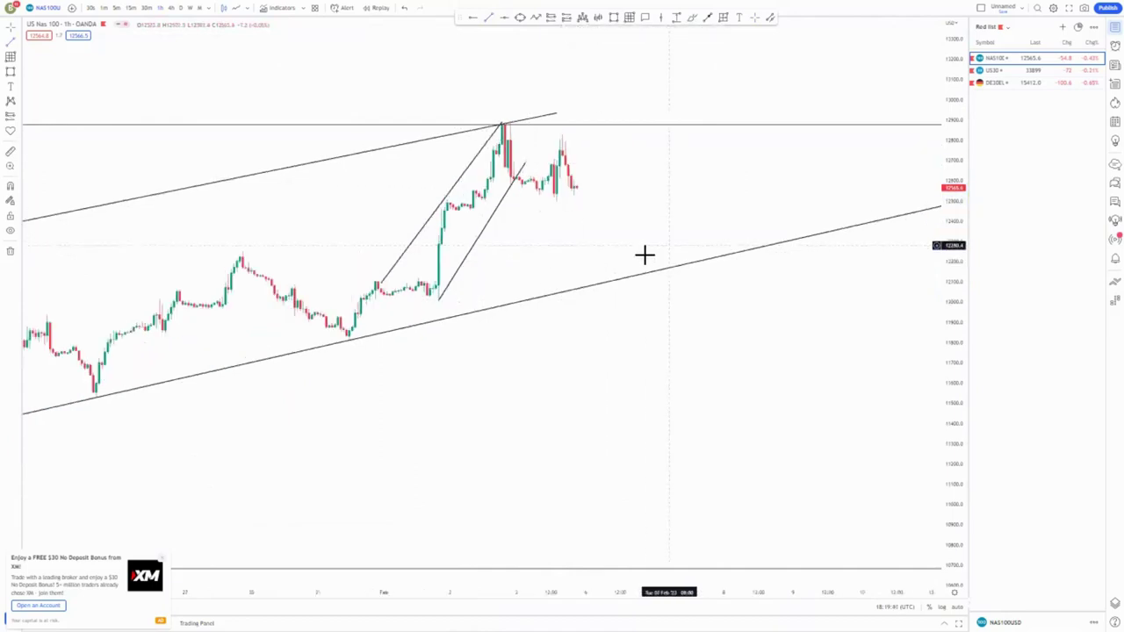
Step: Circle the latest candles and sketch a projected rise toward resistance with the brush, and delete both marks
{"action": "left_click", "coordinate": [577, 189]}
{"action": "mouse_move", "coordinate": [571, 134]}
{"action": "left_mouse_down"}
{"action": "mouse_move", "coordinate": [557, 132]}
{"action": "mouse_move", "coordinate": [592, 196]}
{"action": "mouse_move", "coordinate": [584, 137]}
{"action": "left_mouse_up"}
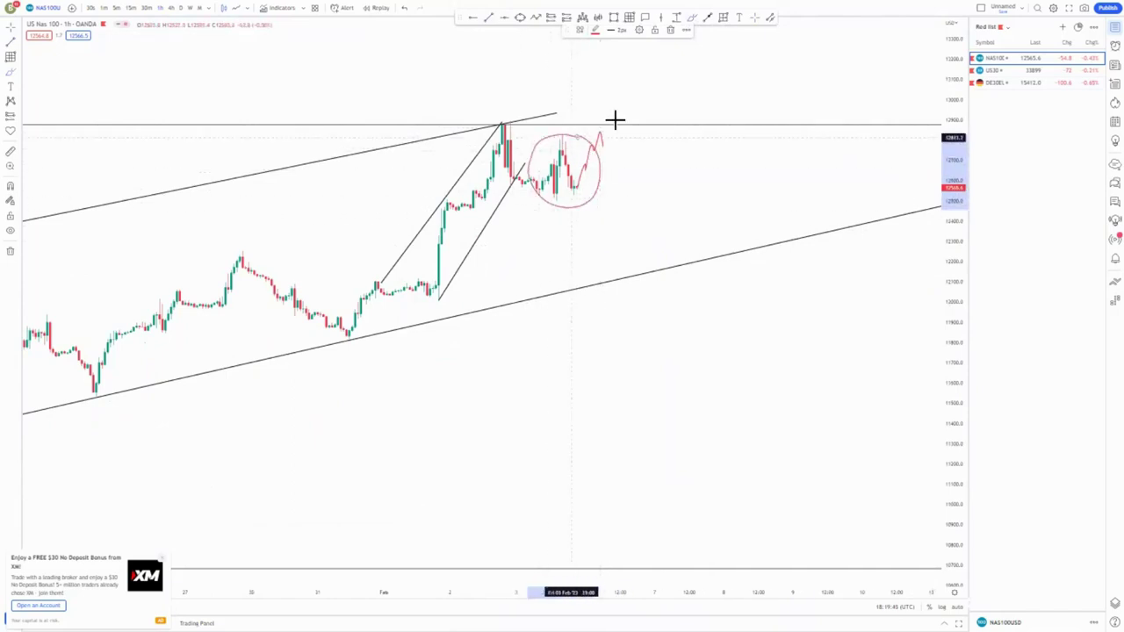
{"action": "left_click", "coordinate": [669, 31]}
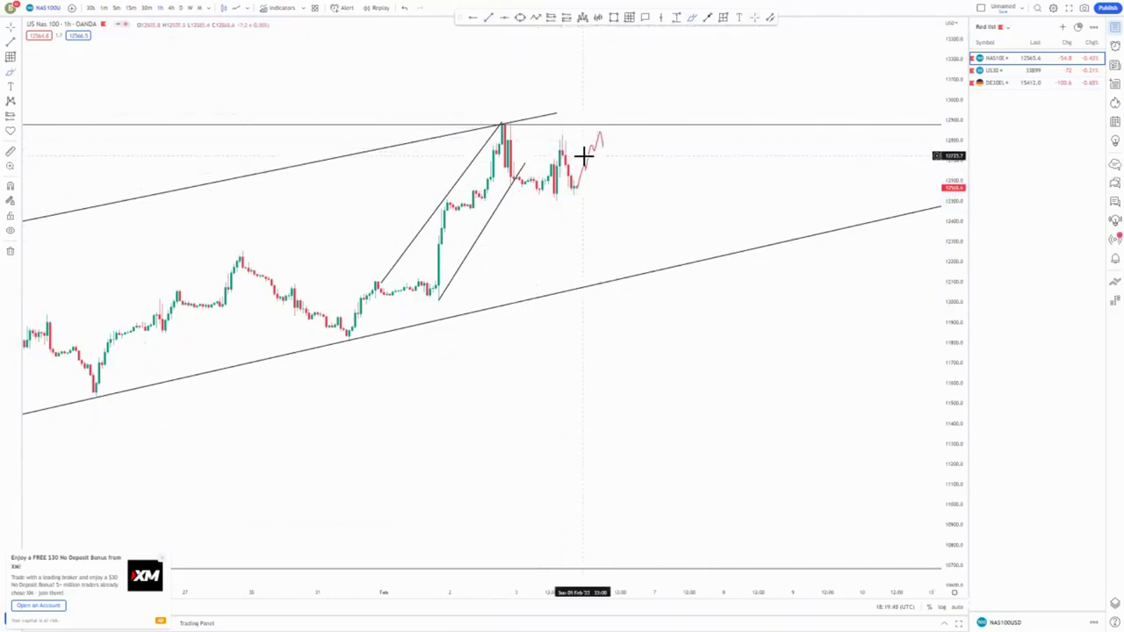
{"action": "left_click", "coordinate": [590, 165]}
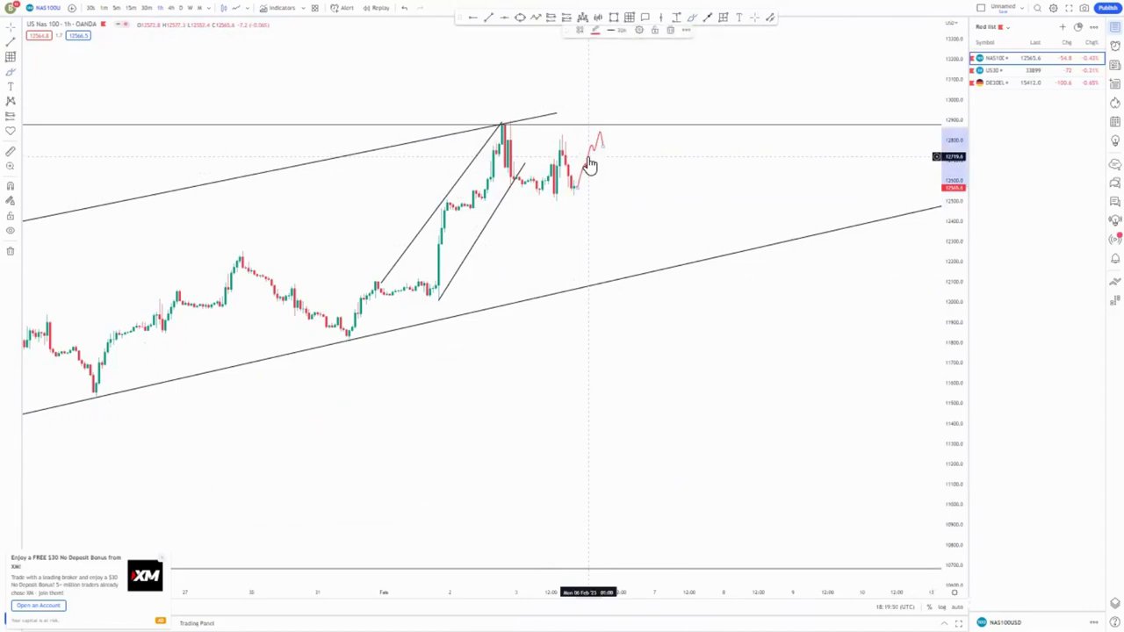
{"action": "key", "text": "Delete"}
Step: Replace the resistance ray with one starting at the February high, and draw an arrow from the latest price up to it
{"action": "left_click", "coordinate": [595, 126]}
{"action": "key", "text": "Delete"}
{"action": "left_click", "coordinate": [472, 18]}
{"action": "left_click", "coordinate": [509, 119]}
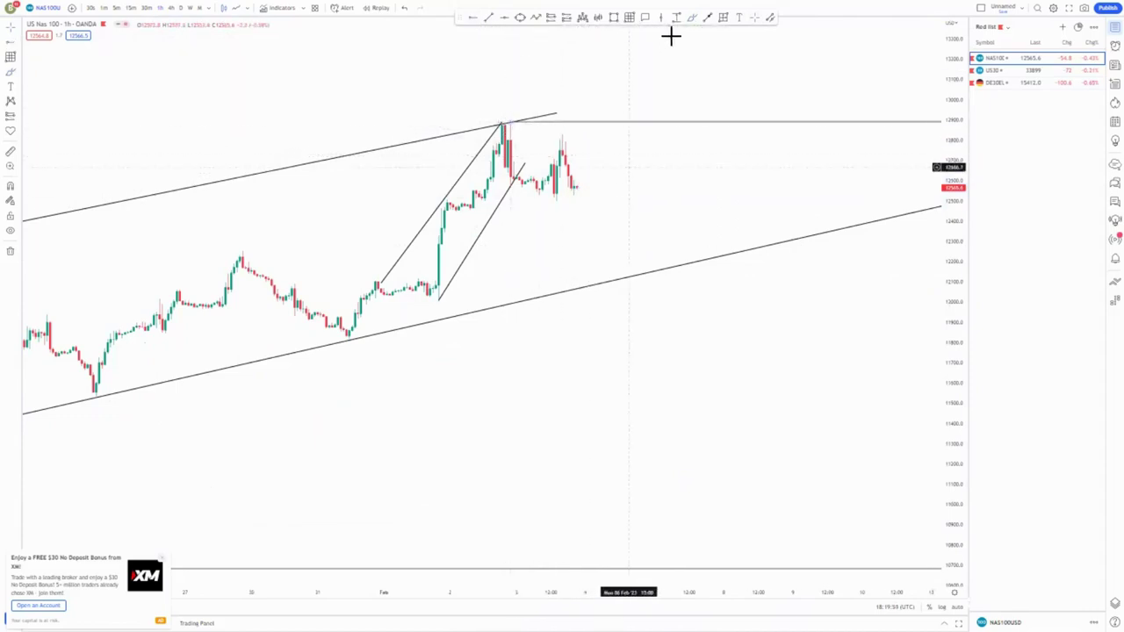
{"action": "left_click_drag", "start_coordinate": [577, 187], "coordinate": [601, 119]}
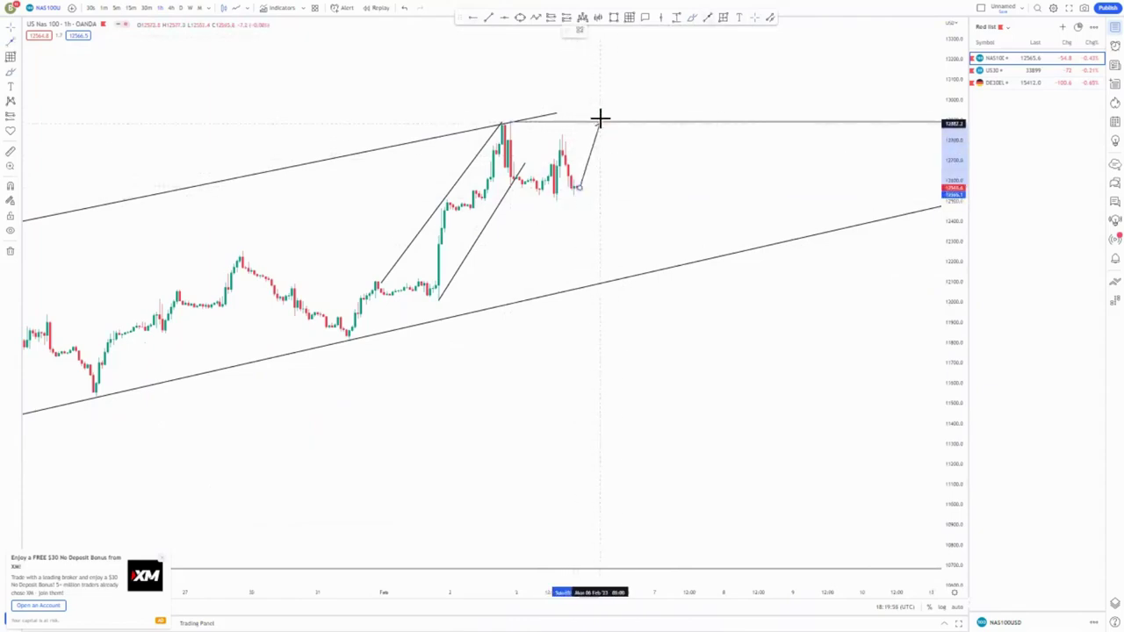
Step: Circle the February high and the arrow's tip with the brush, and delete the circle at the arrow's tip
{"action": "left_click", "coordinate": [693, 18]}
{"action": "left_click_drag", "start_coordinate": [501, 114], "coordinate": [516, 116]}
{"action": "mouse_move", "coordinate": [586, 129]}
{"action": "left_mouse_down"}
{"action": "mouse_move", "coordinate": [612, 114]}
{"action": "mouse_move", "coordinate": [604, 127]}
{"action": "left_mouse_up"}
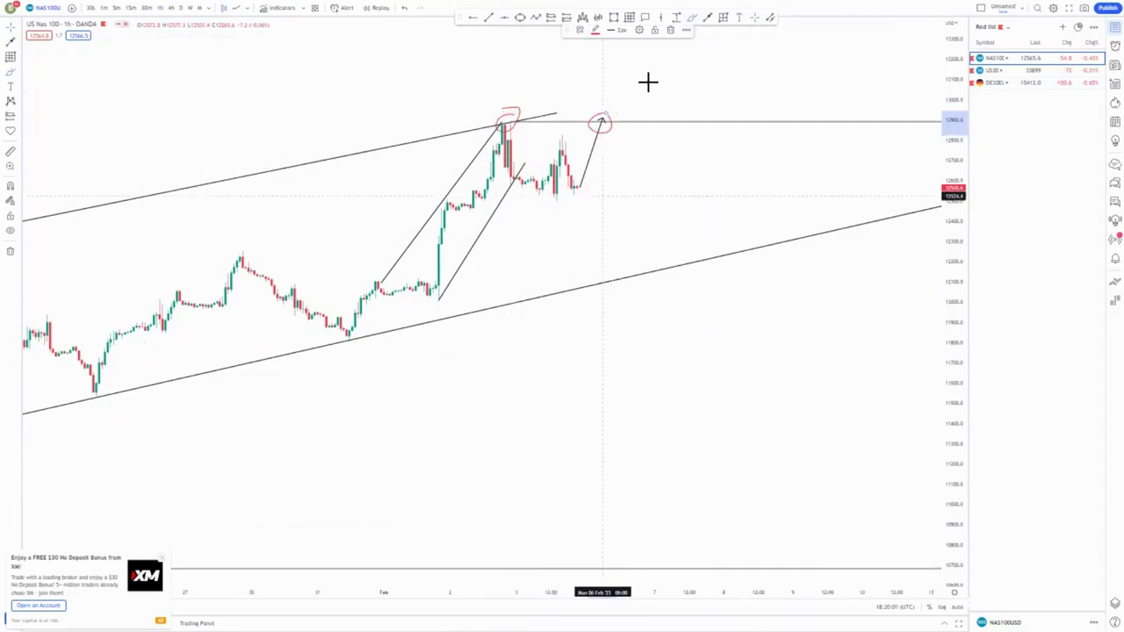
{"action": "left_click", "coordinate": [670, 30]}
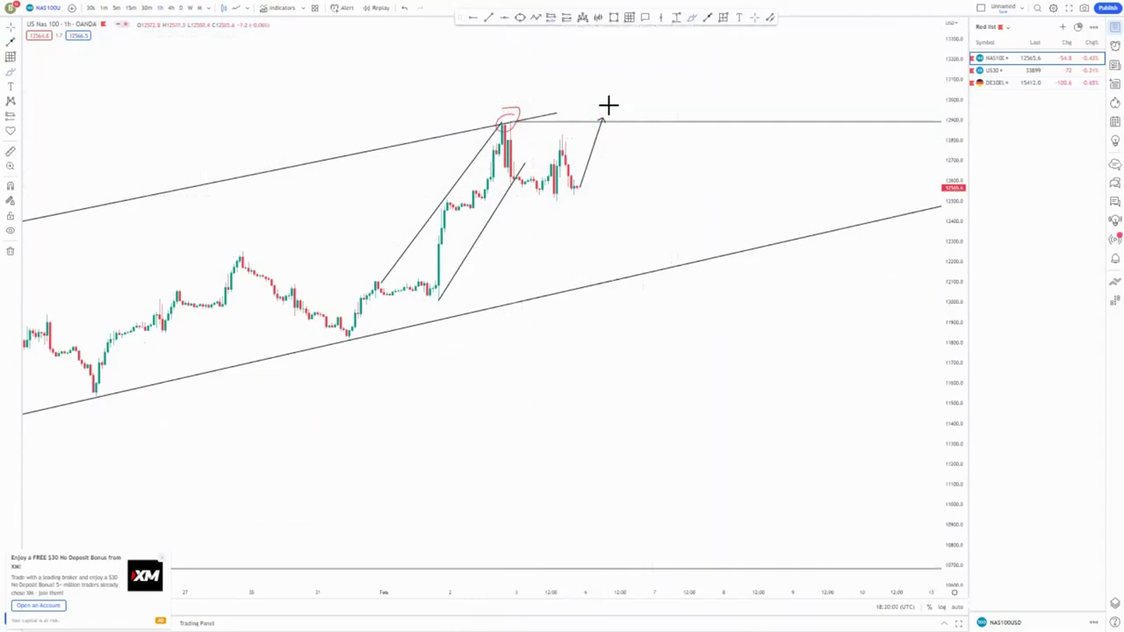
Step: Place a short position at the arrow's tip with its stop at about 13,030 and its target extended to the 9,400 level
{"action": "left_click", "coordinate": [601, 118]}
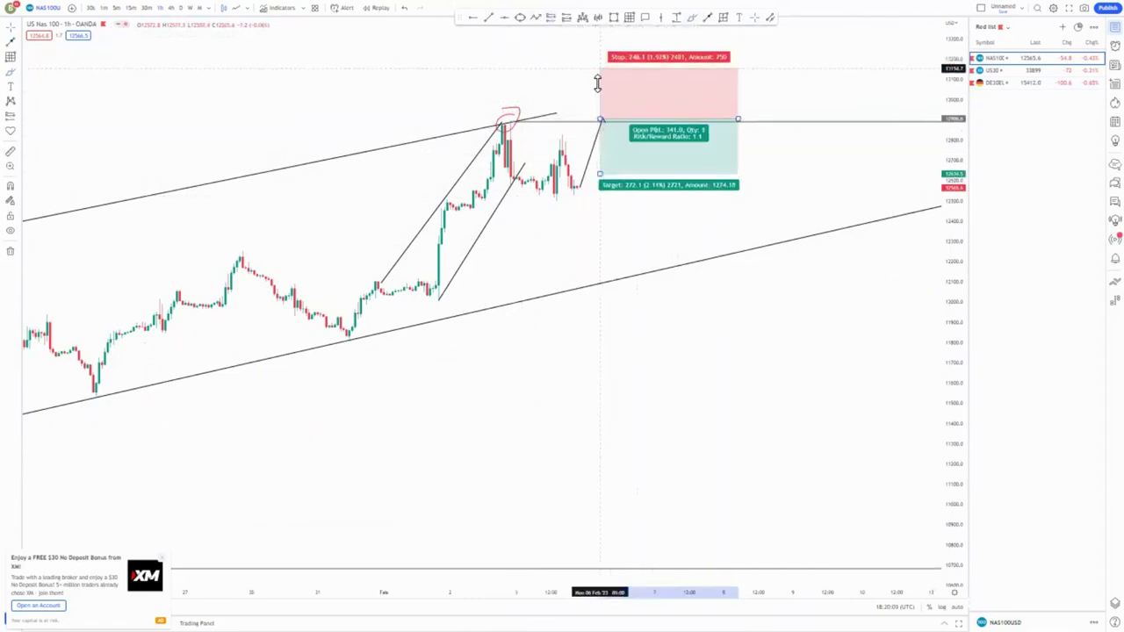
{"action": "left_click_drag", "start_coordinate": [597, 83], "coordinate": [597, 92]}
{"action": "scroll", "coordinate": [617, 243], "scroll_direction": "down", "scroll_amount": 5}
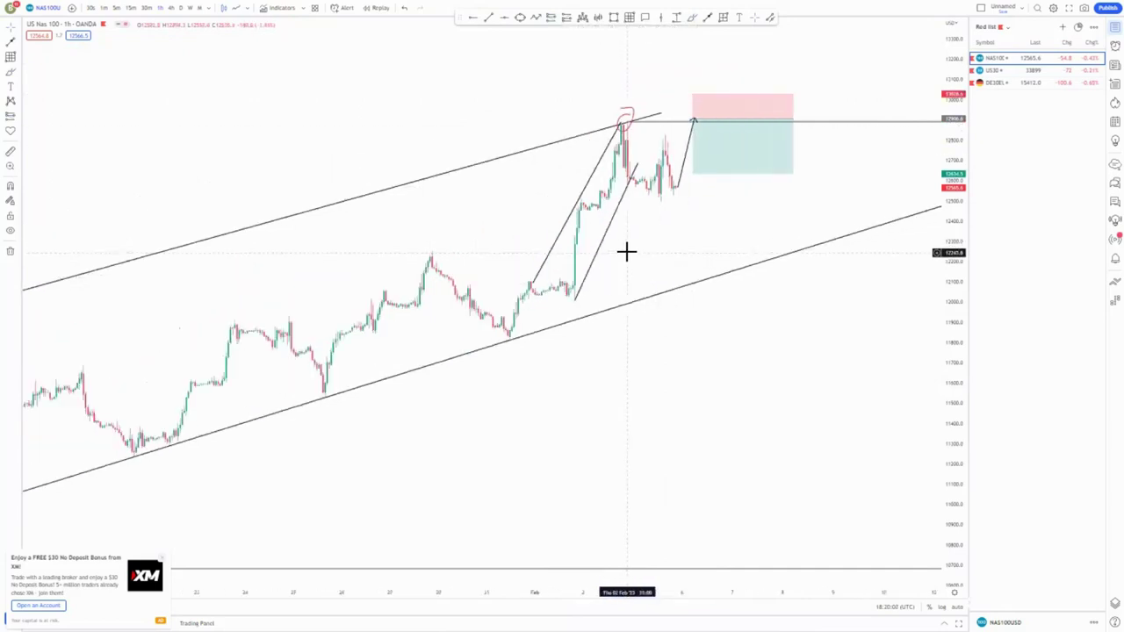
{"action": "left_click_drag", "start_coordinate": [717, 171], "coordinate": [690, 564]}
{"action": "left_click_drag", "start_coordinate": [570, 436], "coordinate": [486, 286]}
{"action": "scroll", "coordinate": [487, 287], "scroll_direction": "down", "scroll_amount": 7}
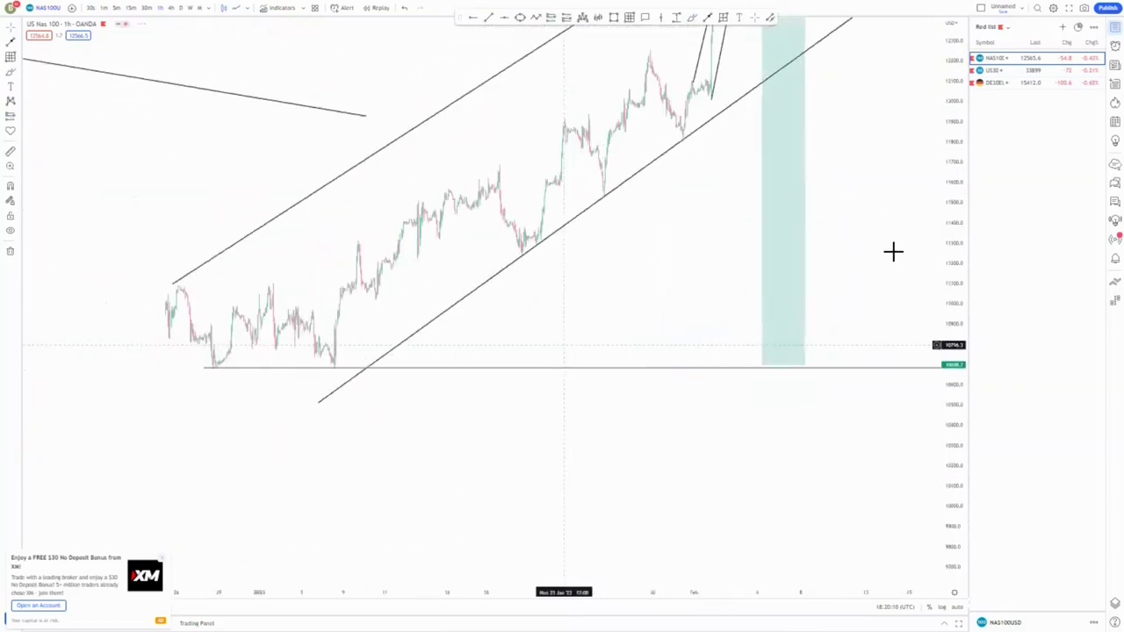
{"action": "left_click_drag", "start_coordinate": [948, 143], "coordinate": [949, 430]}
{"action": "left_click_drag", "start_coordinate": [798, 332], "coordinate": [798, 454]}
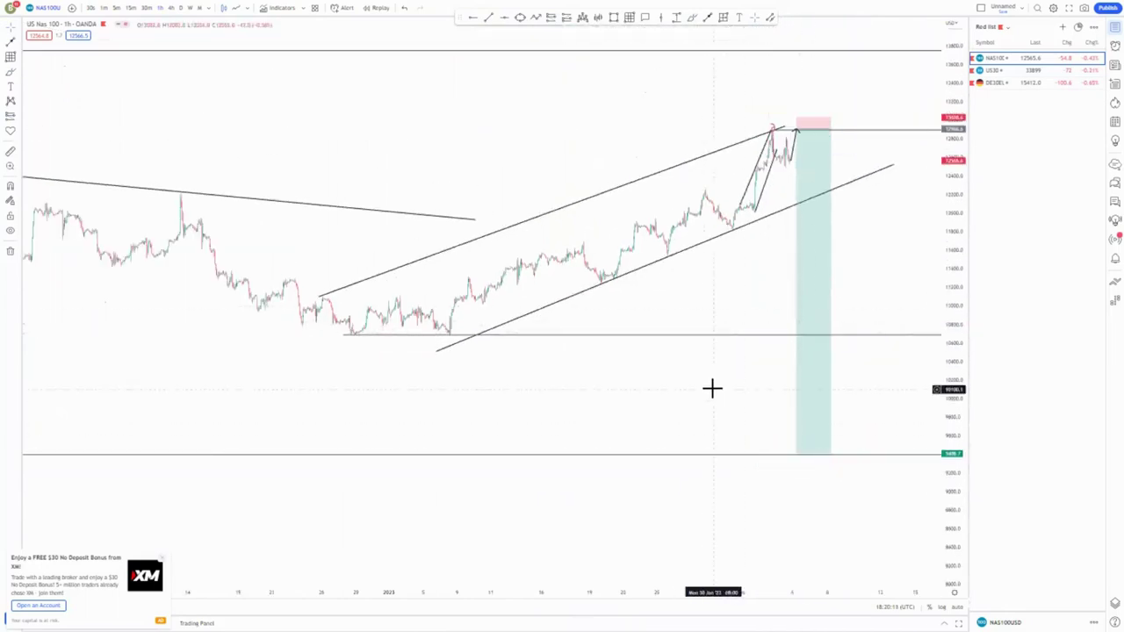
Step: Delete the short position and the brush marks around the February high
{"action": "scroll", "coordinate": [919, 397], "scroll_direction": "up", "scroll_amount": 3}
{"action": "left_click_drag", "start_coordinate": [963, 427], "coordinate": [955, 185]}
{"action": "left_click_drag", "start_coordinate": [604, 266], "coordinate": [707, 446]}
{"action": "scroll", "coordinate": [663, 381], "scroll_direction": "up", "scroll_amount": 3}
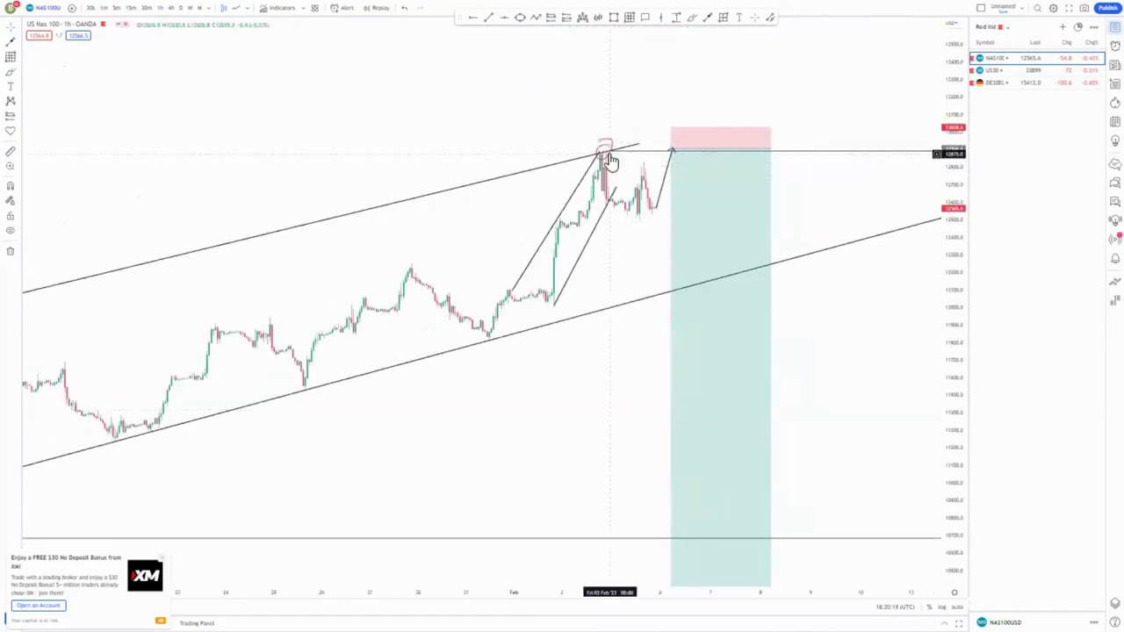
{"action": "left_click", "coordinate": [680, 181]}
{"action": "key", "text": "Delete"}
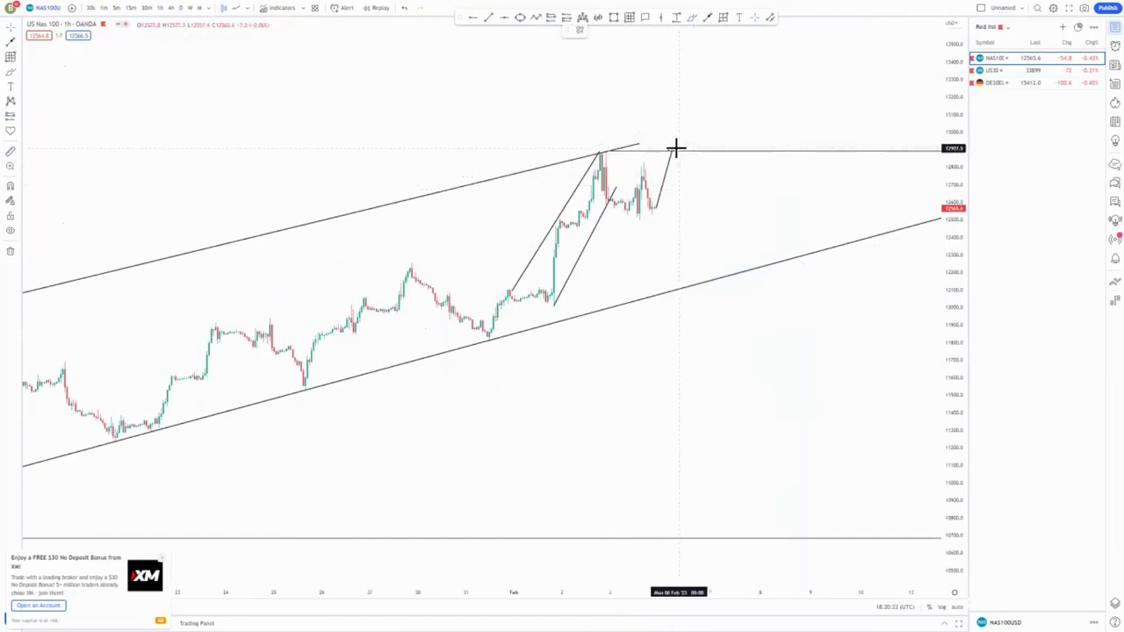
{"action": "mouse_move", "coordinate": [604, 138]}
{"action": "left_mouse_down"}
{"action": "mouse_move", "coordinate": [588, 165]}
{"action": "mouse_move", "coordinate": [596, 142]}
{"action": "left_mouse_up"}
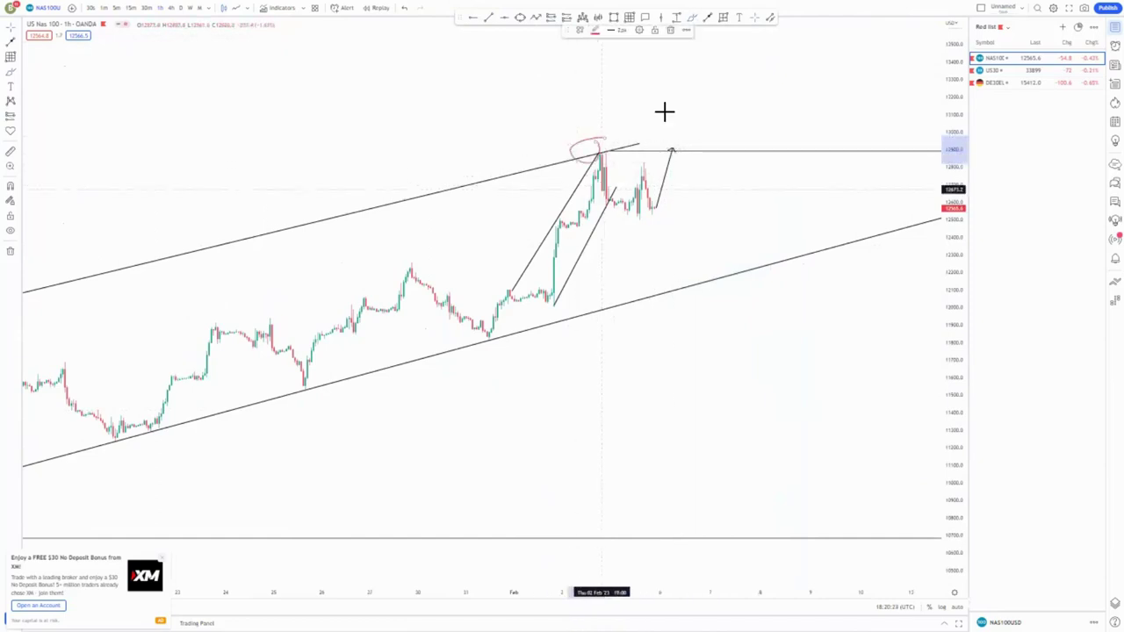
{"action": "left_click", "coordinate": [670, 31]}
Step: Brush a drop and sideways zigzag from the arrow's tip, and bound the zigzag with two short trend lines as a flag
{"action": "left_click", "coordinate": [671, 150]}
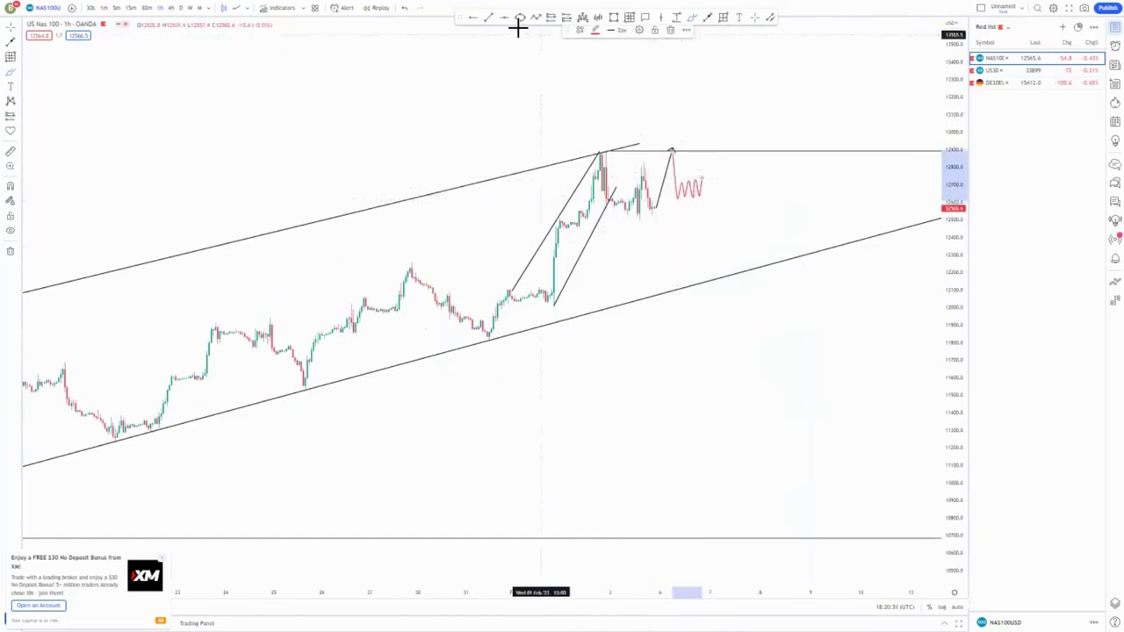
{"action": "left_click", "coordinate": [489, 17]}
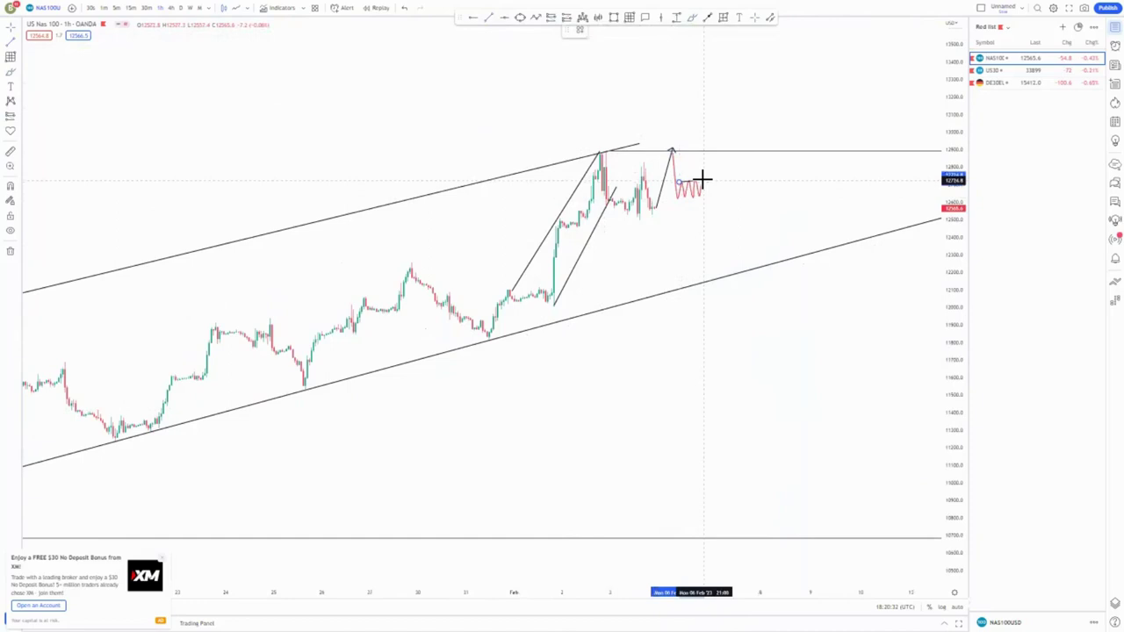
{"action": "left_click", "coordinate": [704, 179]}
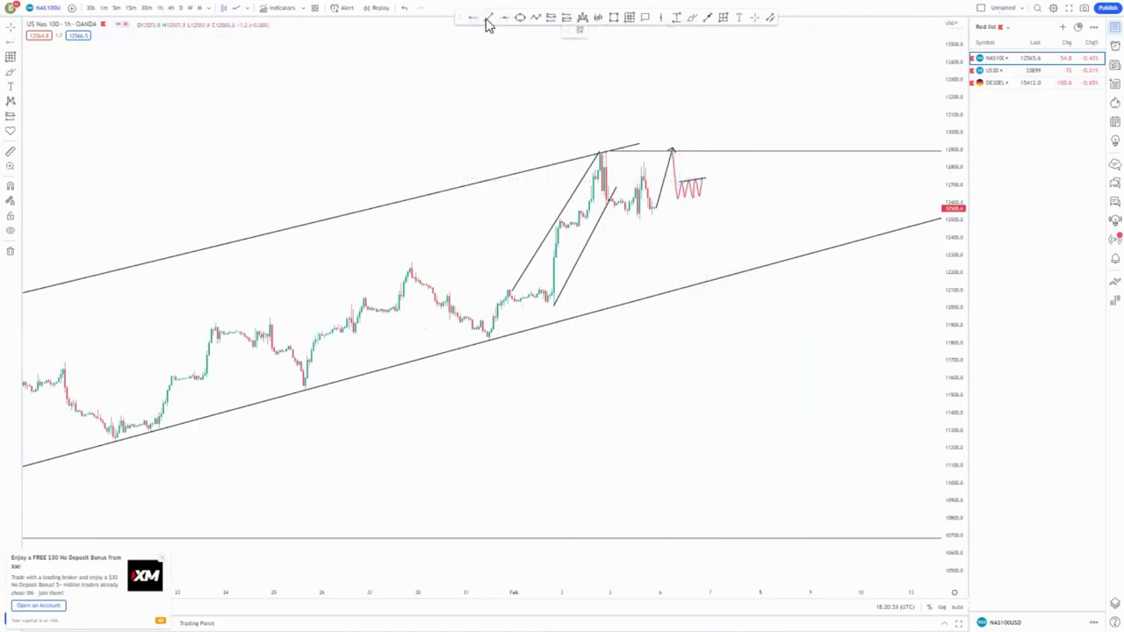
{"action": "left_click", "coordinate": [706, 198]}
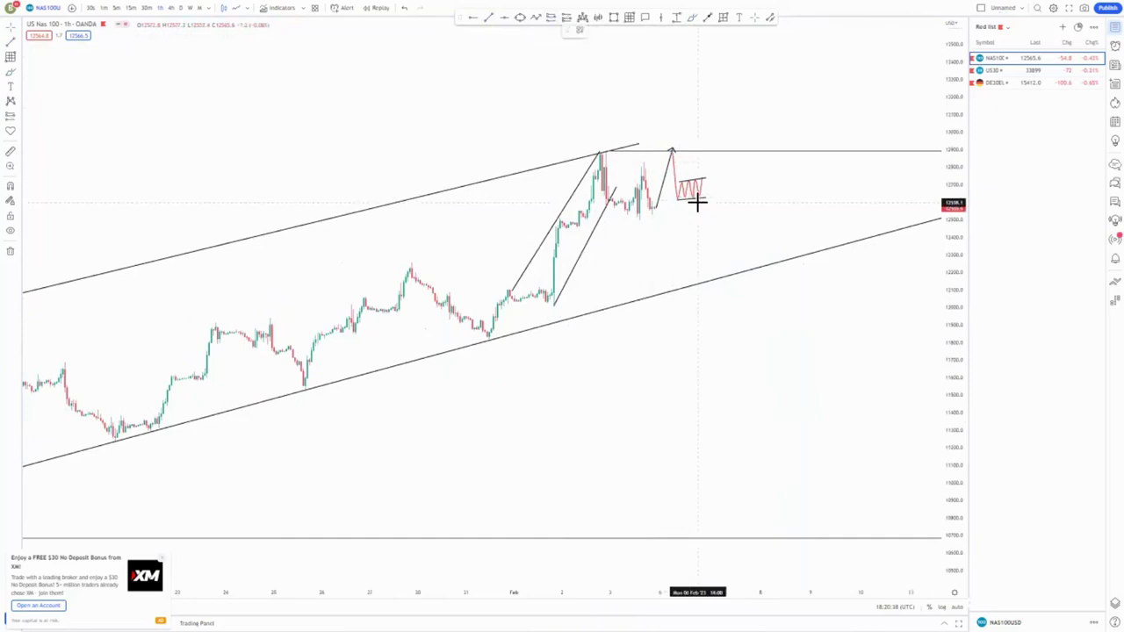
Step: Place a short position below the flag at about 12,598, with the stop near 12,800 and the target at the lower horizontal ray
{"action": "left_click", "coordinate": [699, 202]}
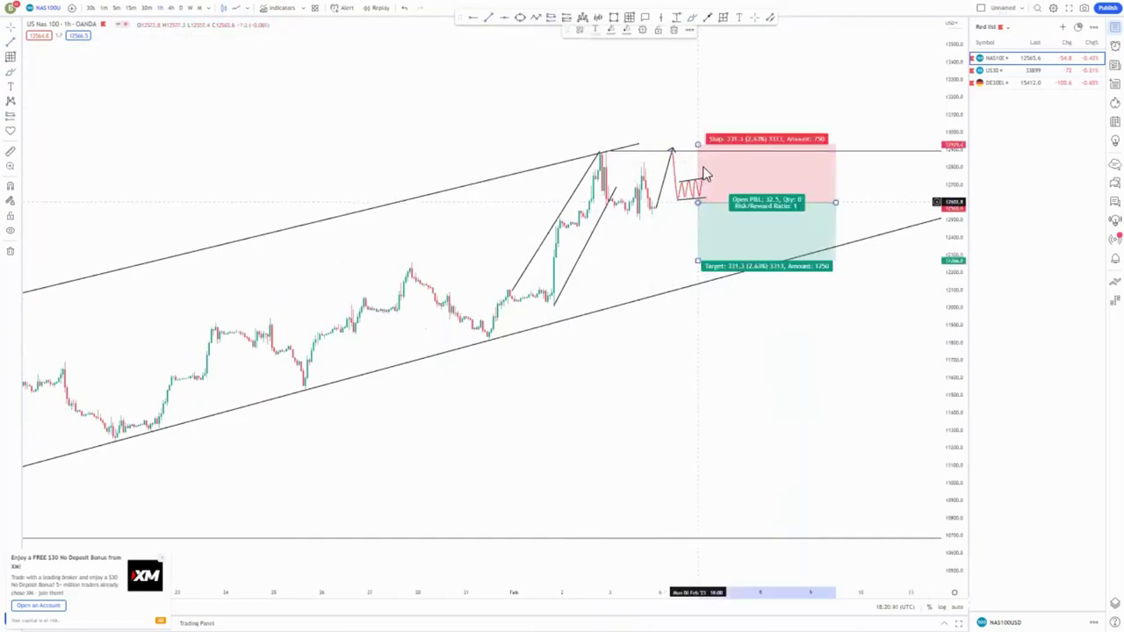
{"action": "left_click_drag", "start_coordinate": [700, 164], "coordinate": [700, 187]}
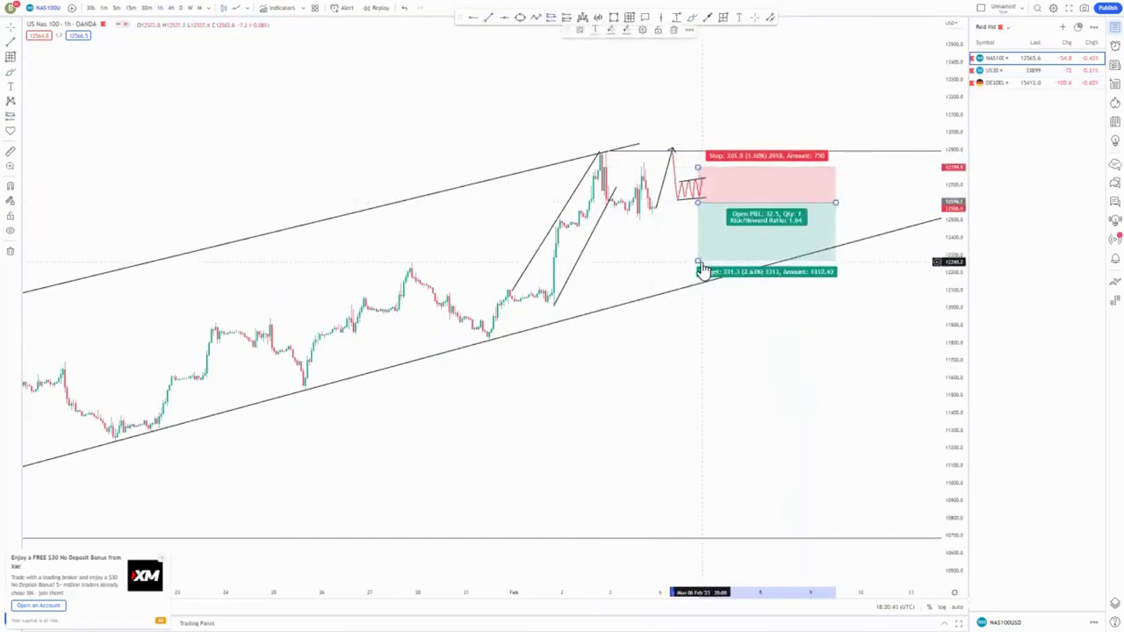
{"action": "left_click_drag", "start_coordinate": [699, 260], "coordinate": [674, 523]}
{"action": "left_click", "coordinate": [674, 522]}
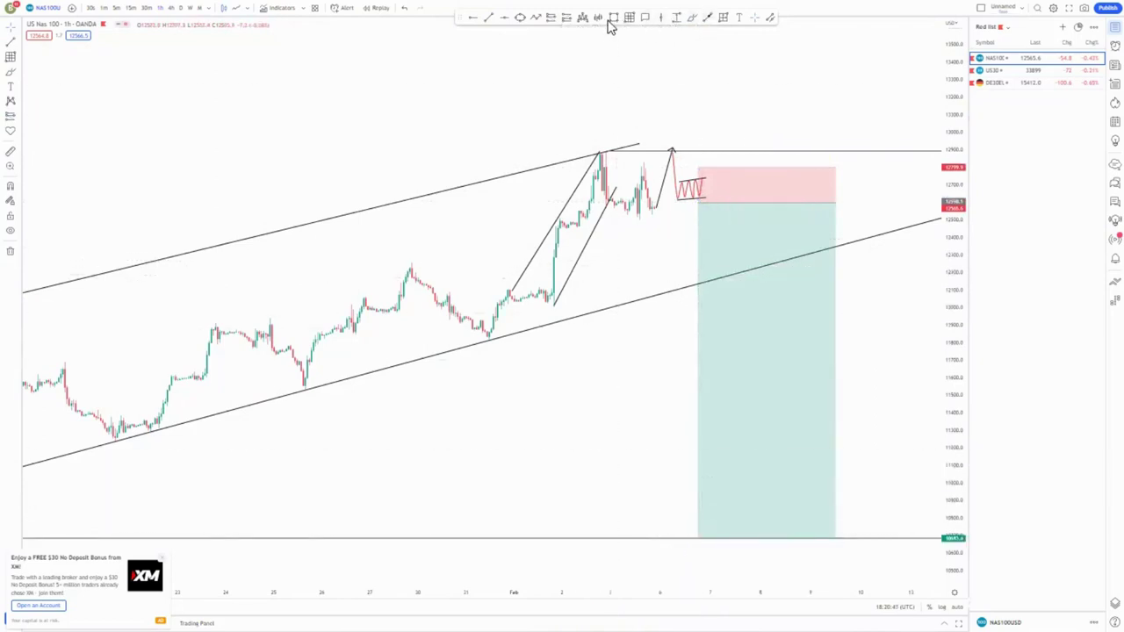
Step: Draw a downward arrow from the flag through the lower channel line to about 11,860
{"action": "left_click_drag", "start_coordinate": [705, 192], "coordinate": [723, 331]}
{"action": "scroll", "coordinate": [740, 420], "scroll_direction": "down", "scroll_amount": 2}
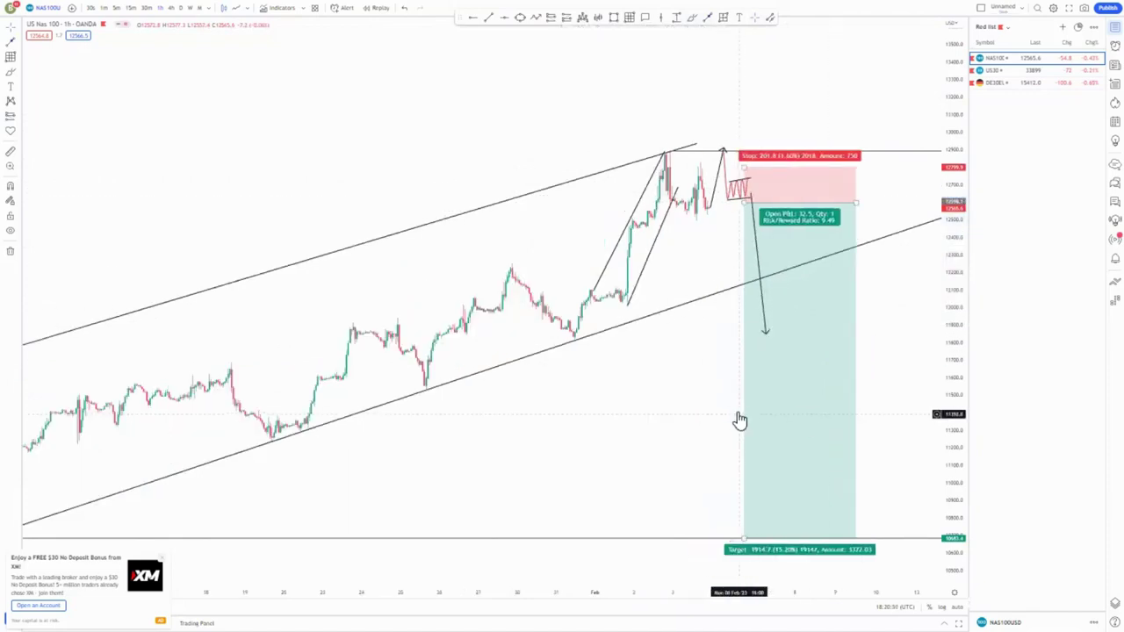
{"action": "scroll", "coordinate": [740, 417], "scroll_direction": "down", "scroll_amount": 3}
{"action": "left_click_drag", "start_coordinate": [955, 126], "coordinate": [955, 241]}
{"action": "scroll", "coordinate": [813, 449], "scroll_direction": "down", "scroll_amount": 3}
{"action": "left_click_drag", "start_coordinate": [757, 454], "coordinate": [732, 442]}
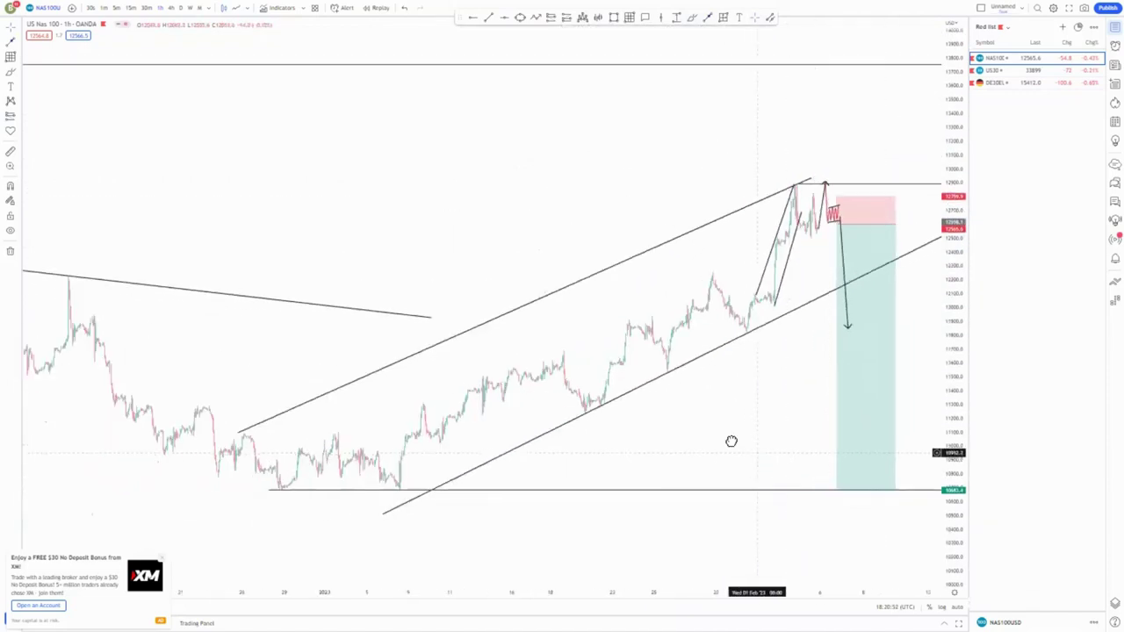
Step: Open the US30 chart on the weekly timeframe, reset its view, and frame the price action since 2020
{"action": "left_click", "coordinate": [998, 71]}
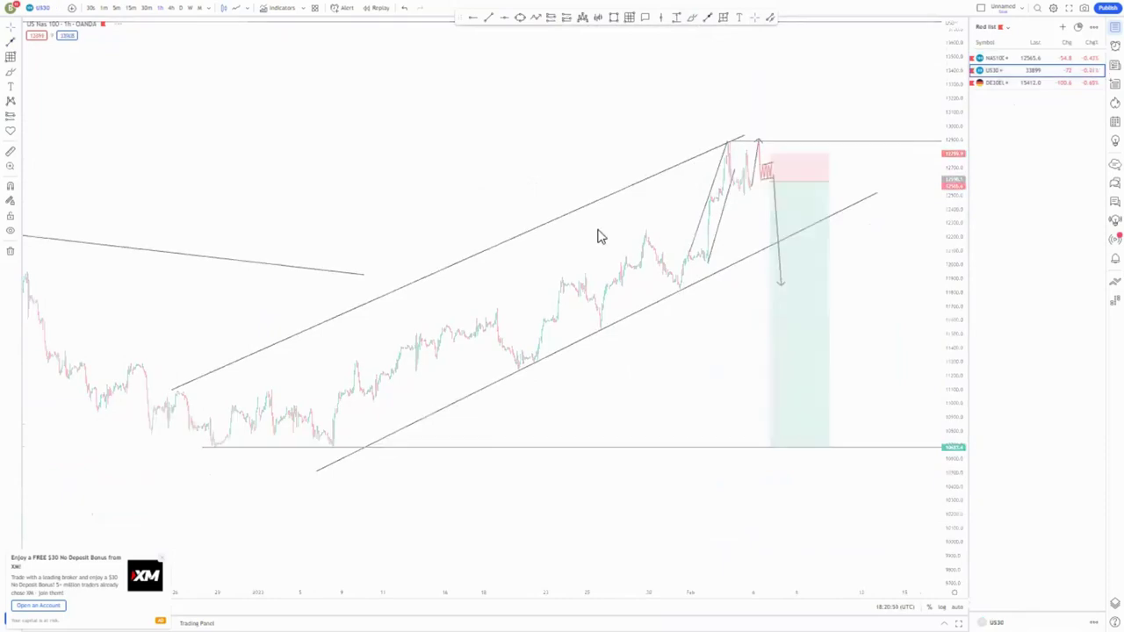
{"action": "left_click", "coordinate": [189, 8]}
{"action": "right_click", "coordinate": [454, 173]}
{"action": "left_click", "coordinate": [518, 181]}
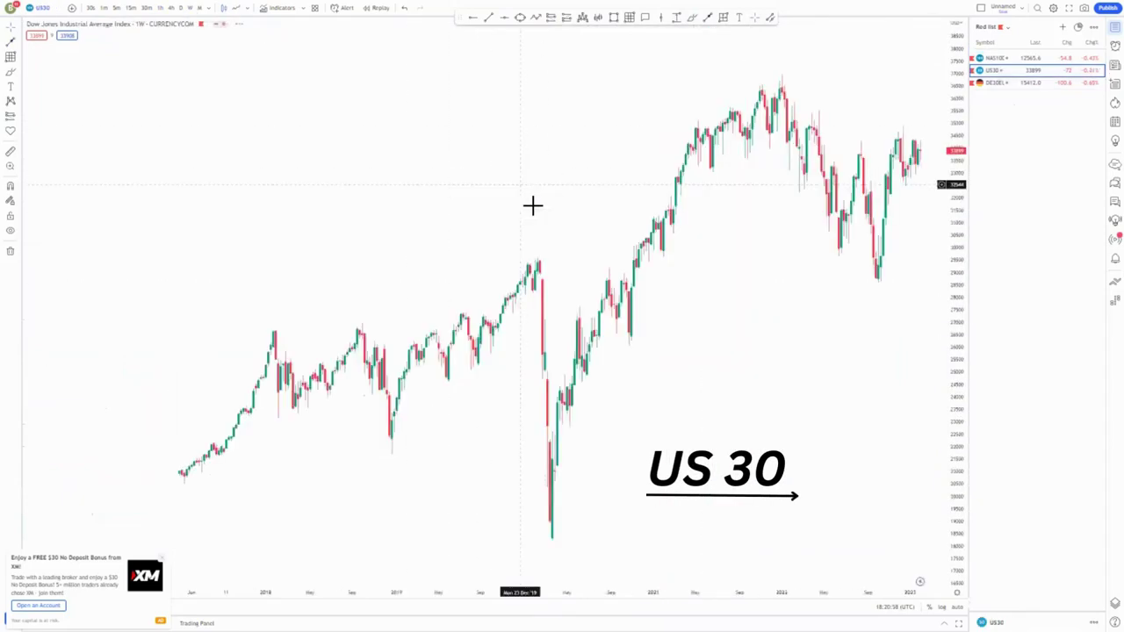
{"action": "left_click_drag", "start_coordinate": [794, 340], "coordinate": [567, 314]}
{"action": "left_click_drag", "start_coordinate": [958, 187], "coordinate": [958, 260]}
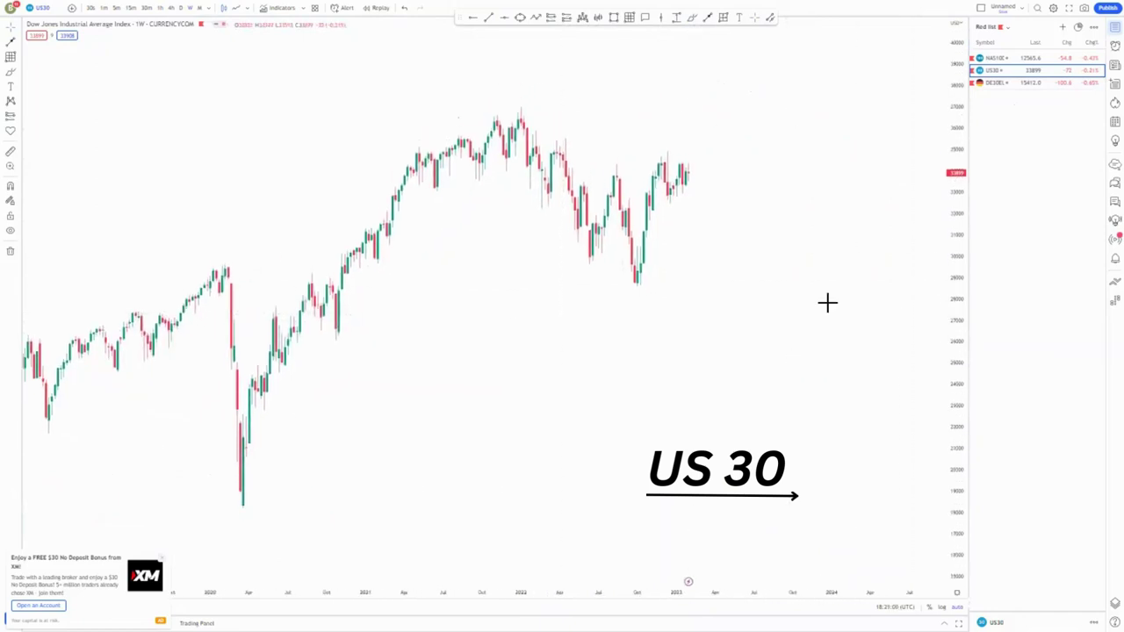
Step: Draw horizontal rays from the April 2022 high at about 35,479 and the October 2022 low, and switch to the daily timeframe
{"action": "left_click", "coordinate": [565, 139]}
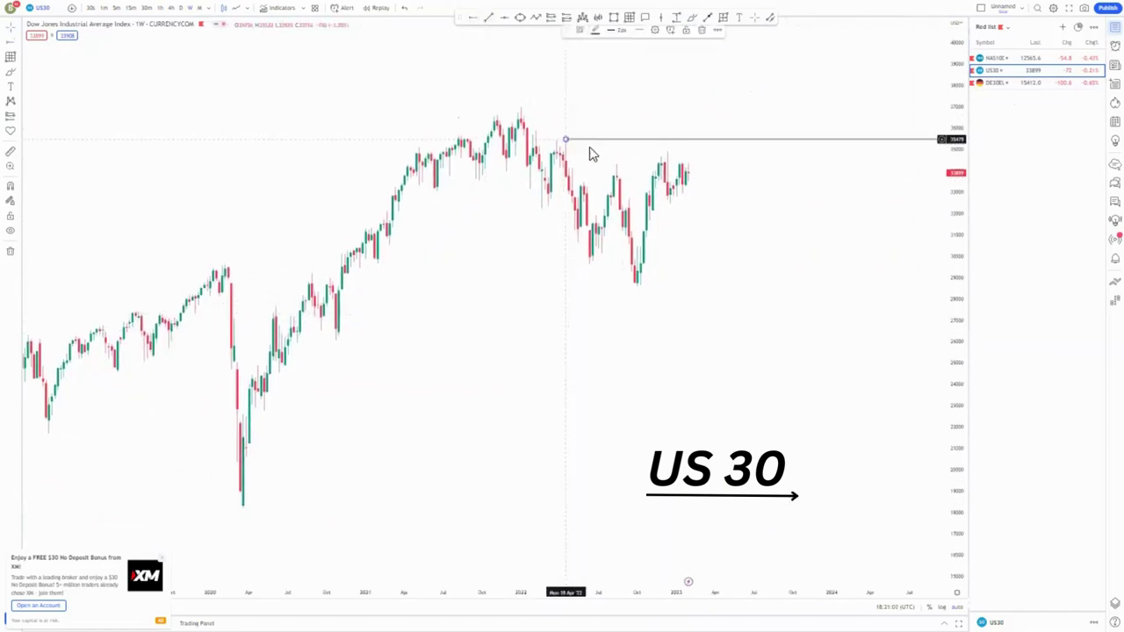
{"action": "left_click", "coordinate": [638, 285]}
{"action": "scroll", "coordinate": [312, 77], "scroll_direction": "down", "scroll_amount": 2}
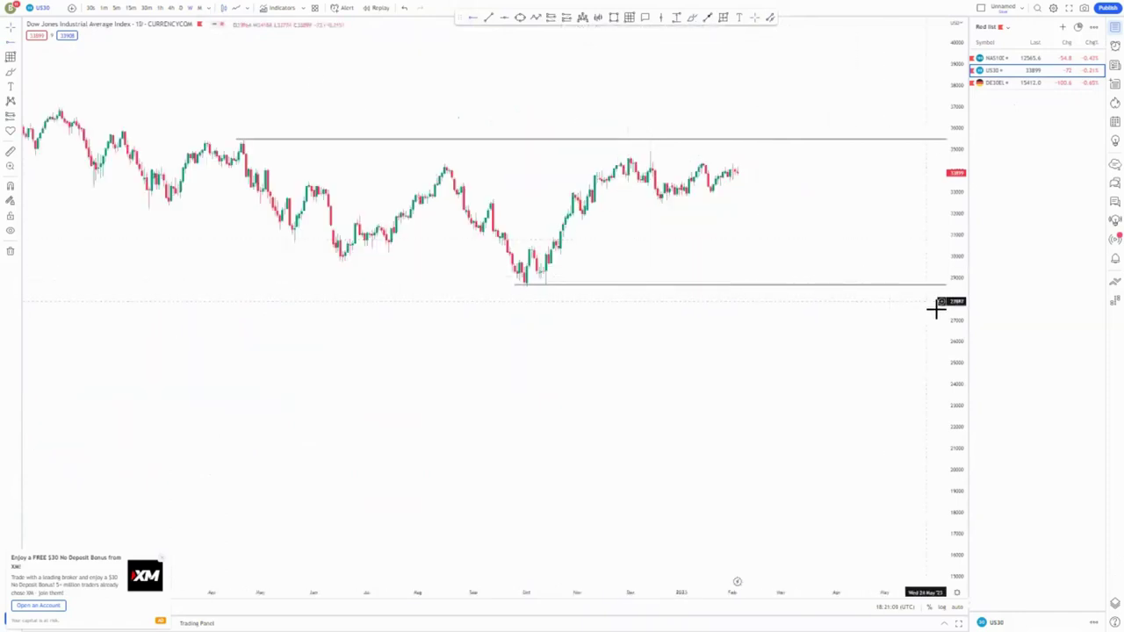
Step: Draw a horizontal ray from the August 2022 high across the later highs on the daily chart
{"action": "left_click_drag", "start_coordinate": [946, 235], "coordinate": [948, 79]}
{"action": "left_click_drag", "start_coordinate": [726, 156], "coordinate": [717, 251]}
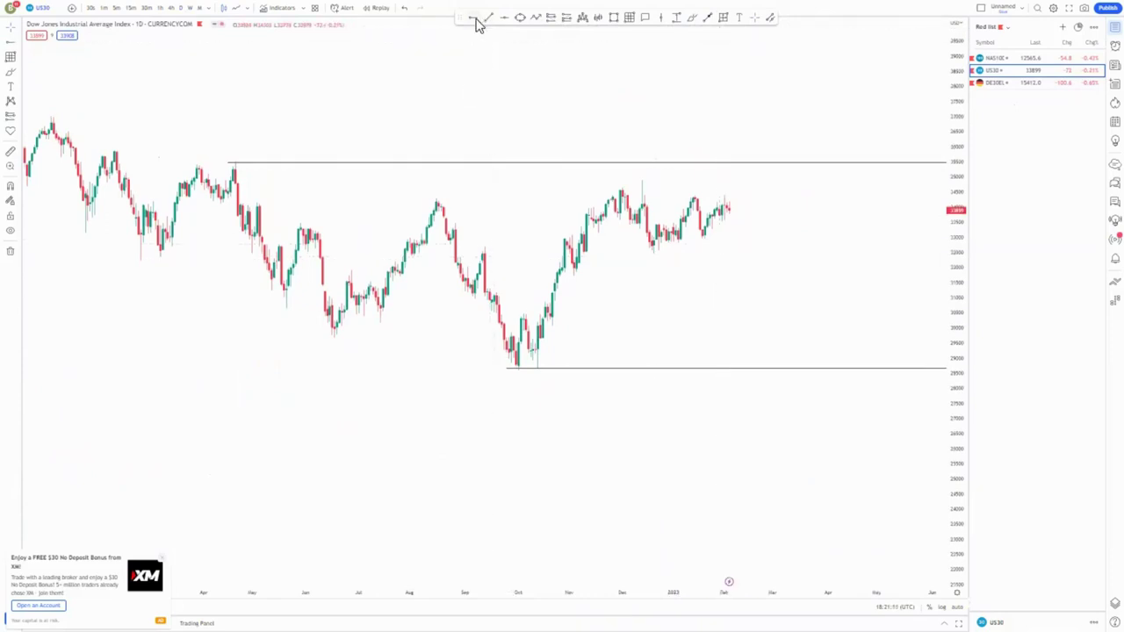
{"action": "left_click", "coordinate": [438, 195]}
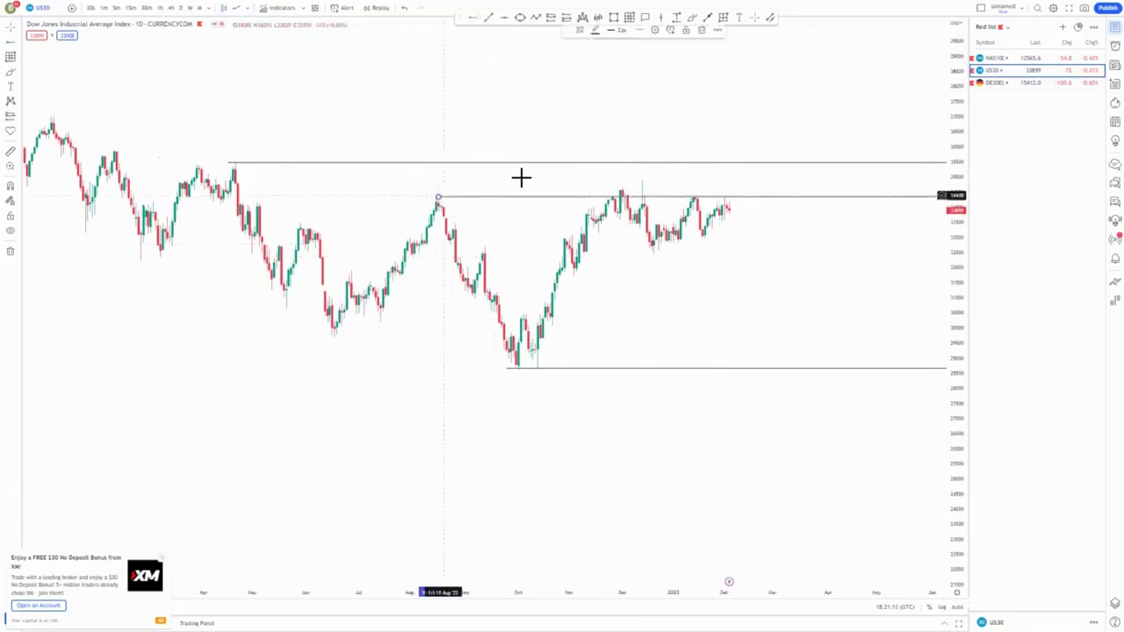
Step: Circle the August 2022 high with the brush and delete the mark
{"action": "left_click", "coordinate": [694, 18]}
{"action": "mouse_move", "coordinate": [439, 185]}
{"action": "left_mouse_down"}
{"action": "mouse_move", "coordinate": [482, 193]}
{"action": "mouse_move", "coordinate": [444, 187]}
{"action": "left_mouse_up"}
{"action": "left_click_drag", "start_coordinate": [650, 179], "coordinate": [646, 180]}
{"action": "left_click", "coordinate": [670, 30]}
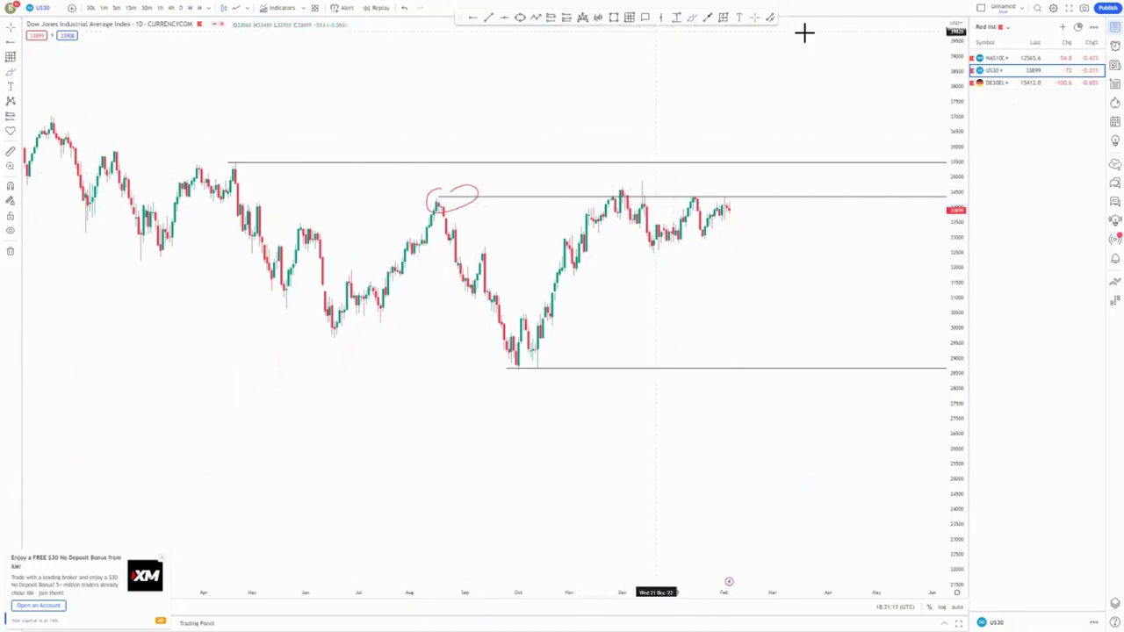
{"action": "left_click", "coordinate": [477, 195]}
{"action": "key", "text": "Delete"}
Step: Lower the new ray onto the August 2022 high and switch the chart to the 4-hour timeframe
{"action": "left_click_drag", "start_coordinate": [436, 196], "coordinate": [433, 201]}
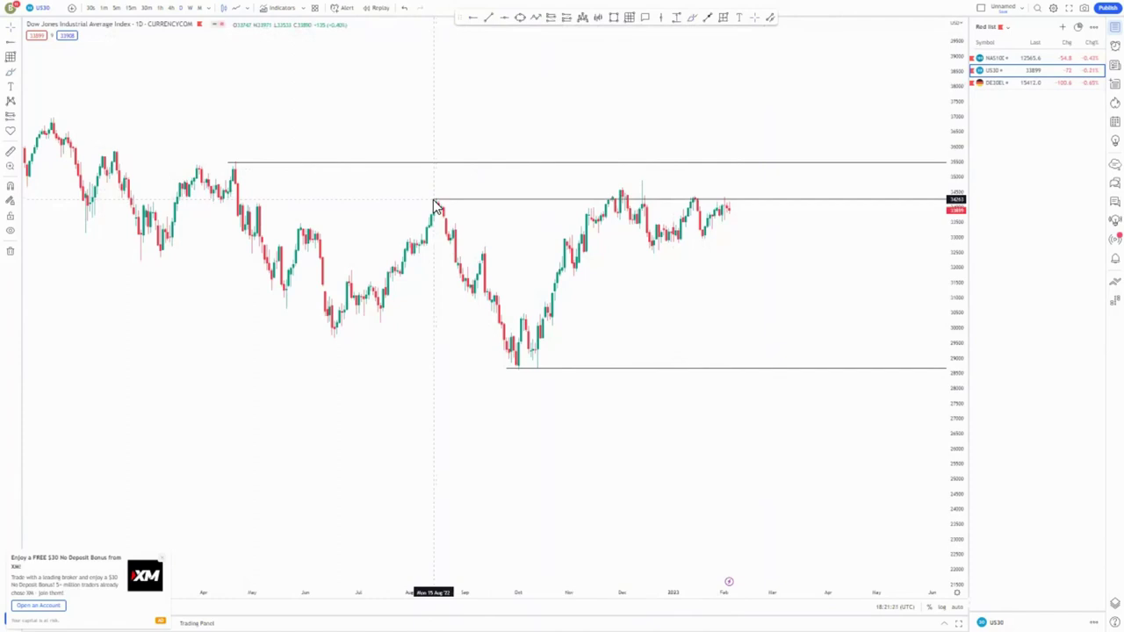
{"action": "left_click_drag", "start_coordinate": [205, 162], "coordinate": [333, 142]}
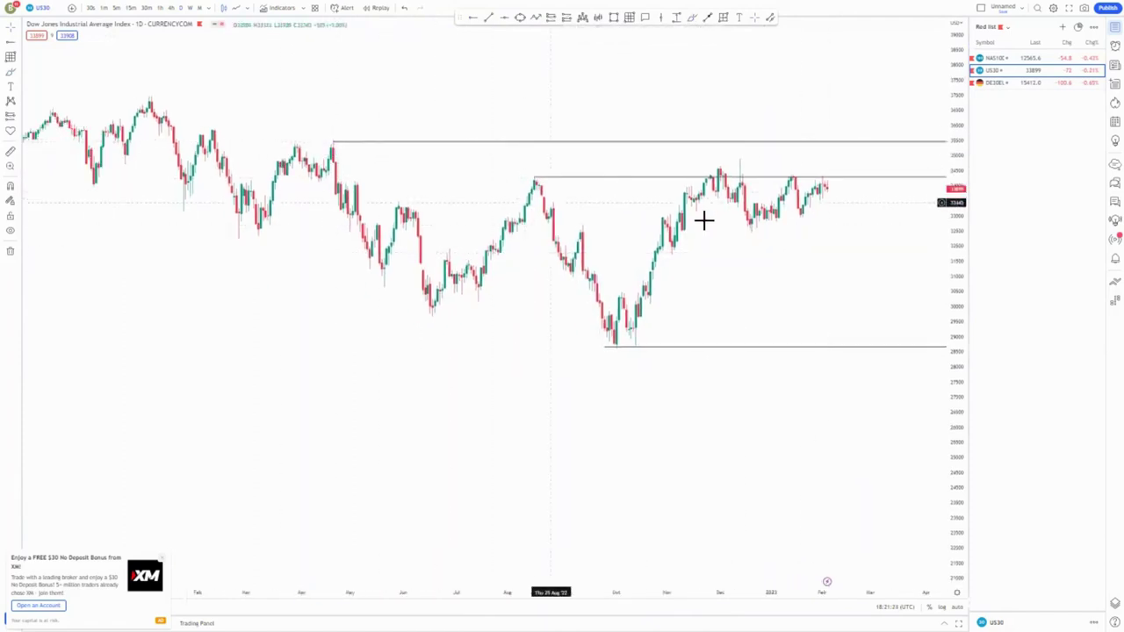
{"action": "left_click_drag", "start_coordinate": [763, 280], "coordinate": [680, 263]}
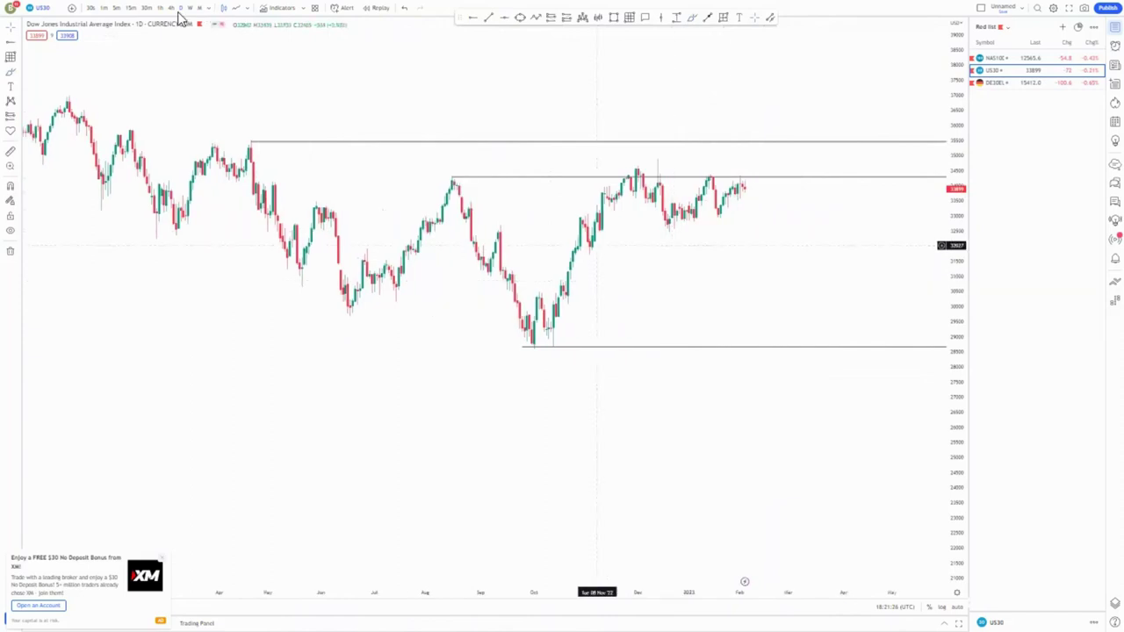
{"action": "left_click_drag", "start_coordinate": [956, 339], "coordinate": [885, 95]}
{"action": "scroll", "coordinate": [654, 252], "scroll_direction": "down", "scroll_amount": 3}
{"action": "left_click_drag", "start_coordinate": [564, 217], "coordinate": [707, 266]}
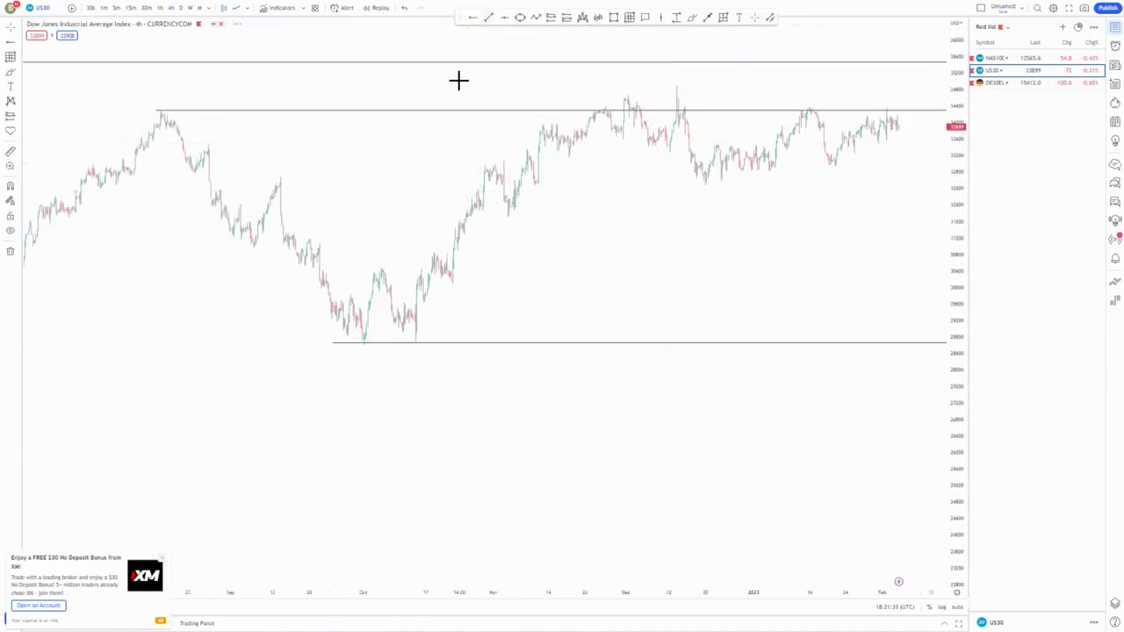
Step: Draw a rising trend line above the autumn rally, from the late-September 2022 high up to the top horizontal ray
{"action": "left_click", "coordinate": [662, 63]}
{"action": "left_click", "coordinate": [476, 203]}
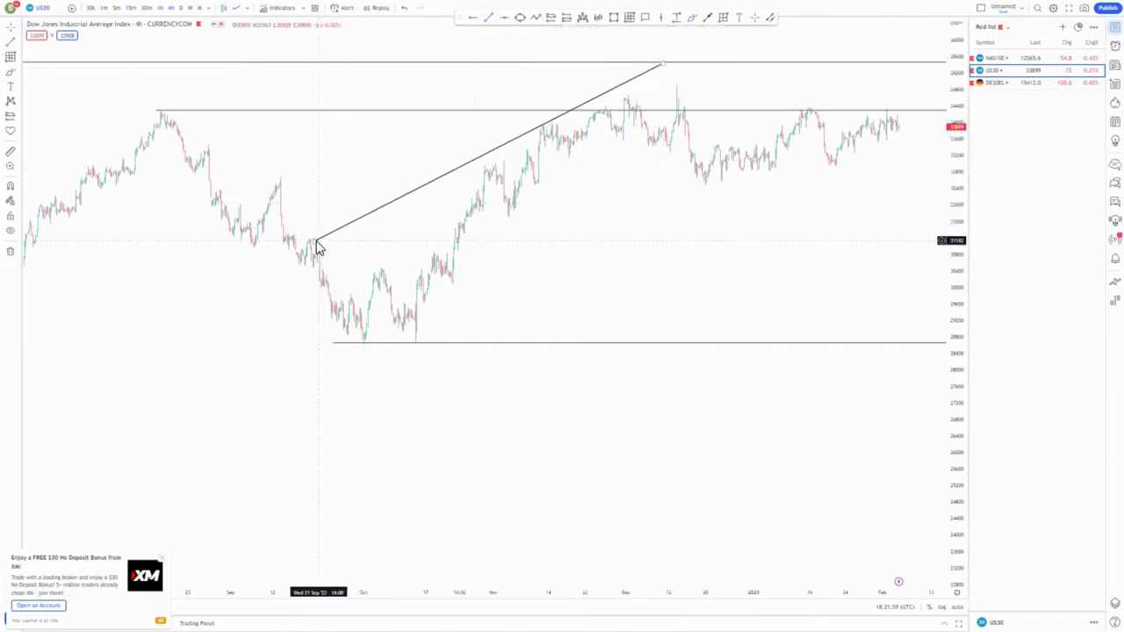
{"action": "left_click_drag", "start_coordinate": [317, 242], "coordinate": [320, 244]}
{"action": "left_click", "coordinate": [534, 203]}
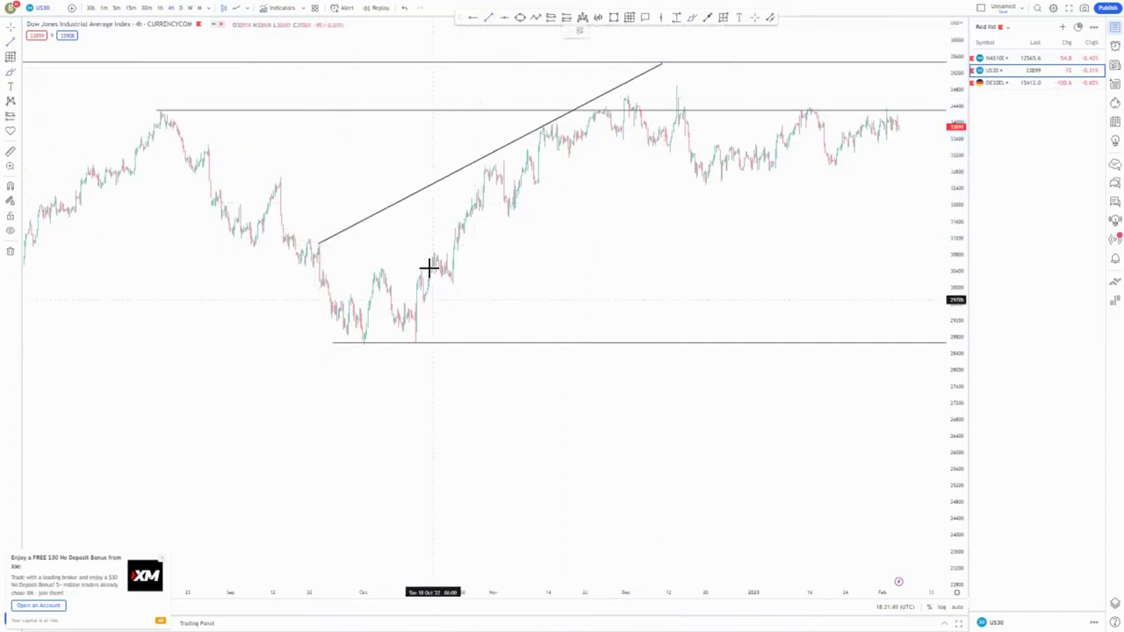
Step: Draw a rising trend line beneath the rally, from the mid-October 2022 low to the mid-December lows
{"action": "left_click", "coordinate": [681, 146]}
{"action": "left_click", "coordinate": [424, 324]}
{"action": "left_click_drag", "start_coordinate": [650, 245], "coordinate": [653, 193]}
{"action": "left_click", "coordinate": [431, 272]}
{"action": "left_click_drag", "start_coordinate": [430, 272], "coordinate": [420, 294]}
{"action": "left_click_drag", "start_coordinate": [699, 114], "coordinate": [660, 167]}
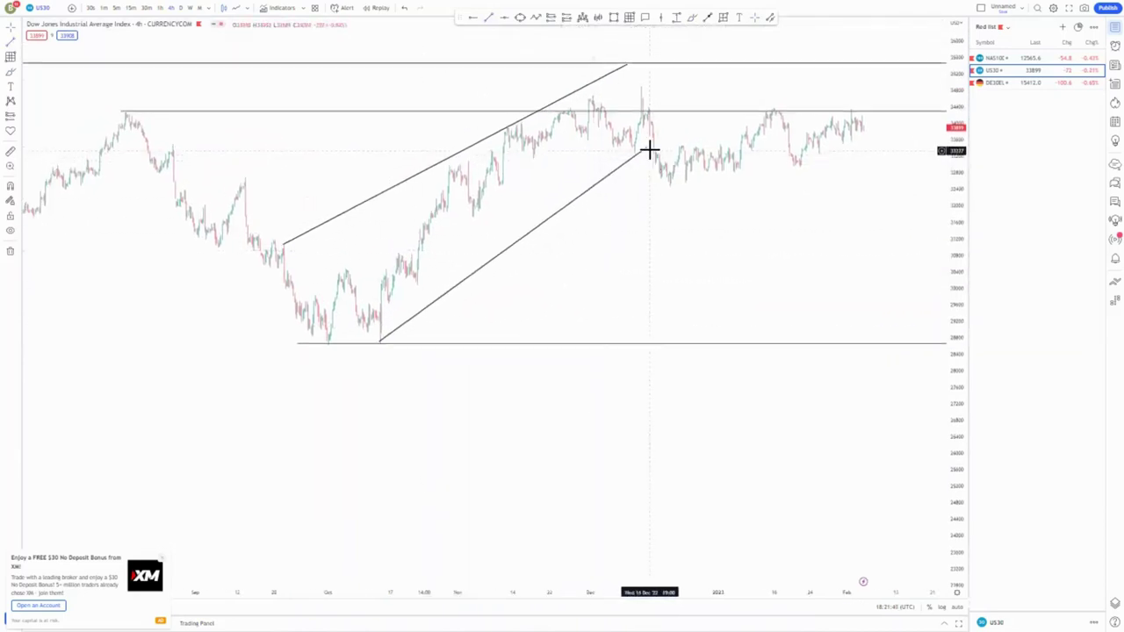
Step: Replace the ray at the August high with a horizontal ray at about 34,673, level with the early-December high
{"action": "scroll", "coordinate": [601, 235], "scroll_direction": "up", "scroll_amount": 2}
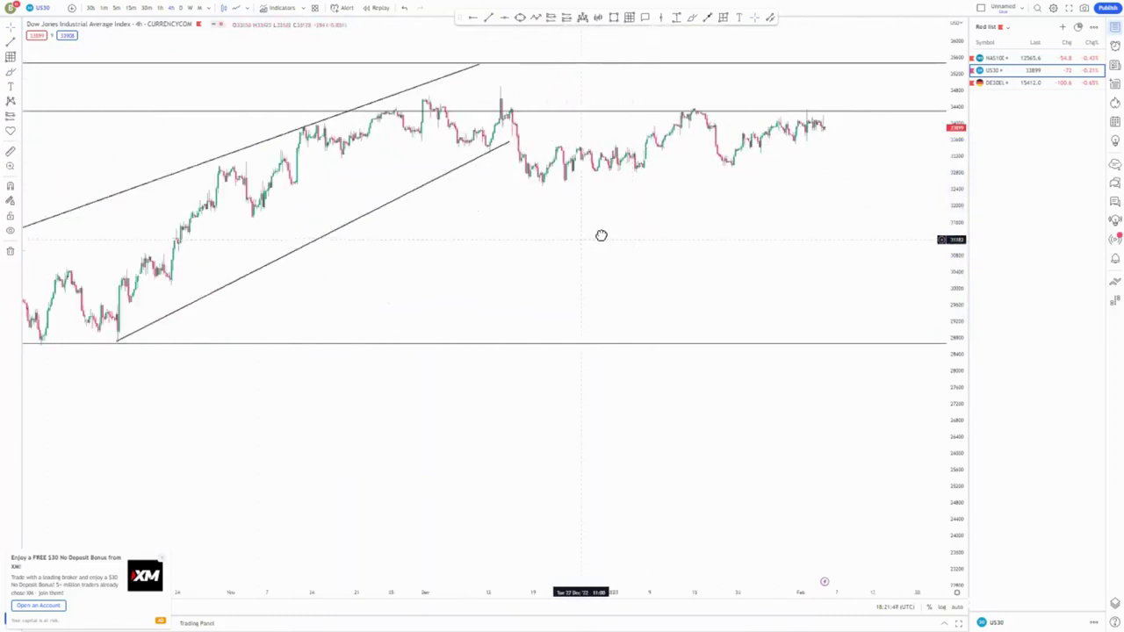
{"action": "left_click_drag", "start_coordinate": [581, 240], "coordinate": [601, 235]}
{"action": "key", "text": "Delete"}
{"action": "left_click", "coordinate": [438, 91]}
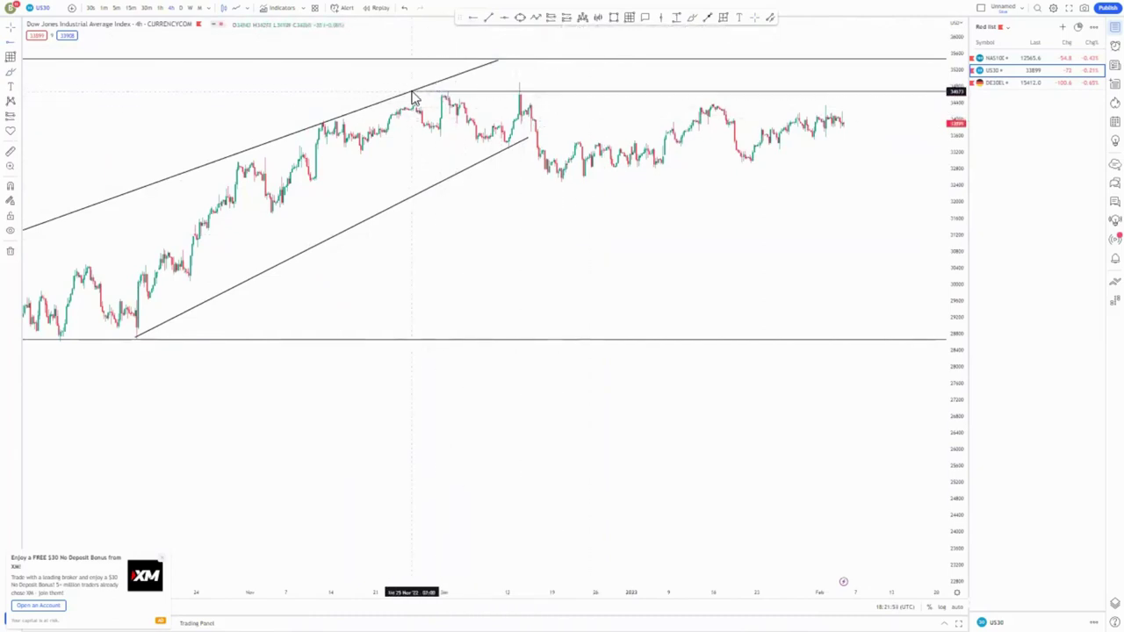
Step: Circle the two December tops, sketch the following flag channels and breakdowns with the brush, and undo the sketches
{"action": "mouse_move", "coordinate": [452, 85]}
{"action": "left_mouse_down"}
{"action": "mouse_move", "coordinate": [437, 101]}
{"action": "mouse_move", "coordinate": [455, 83]}
{"action": "mouse_move", "coordinate": [524, 89]}
{"action": "left_mouse_up"}
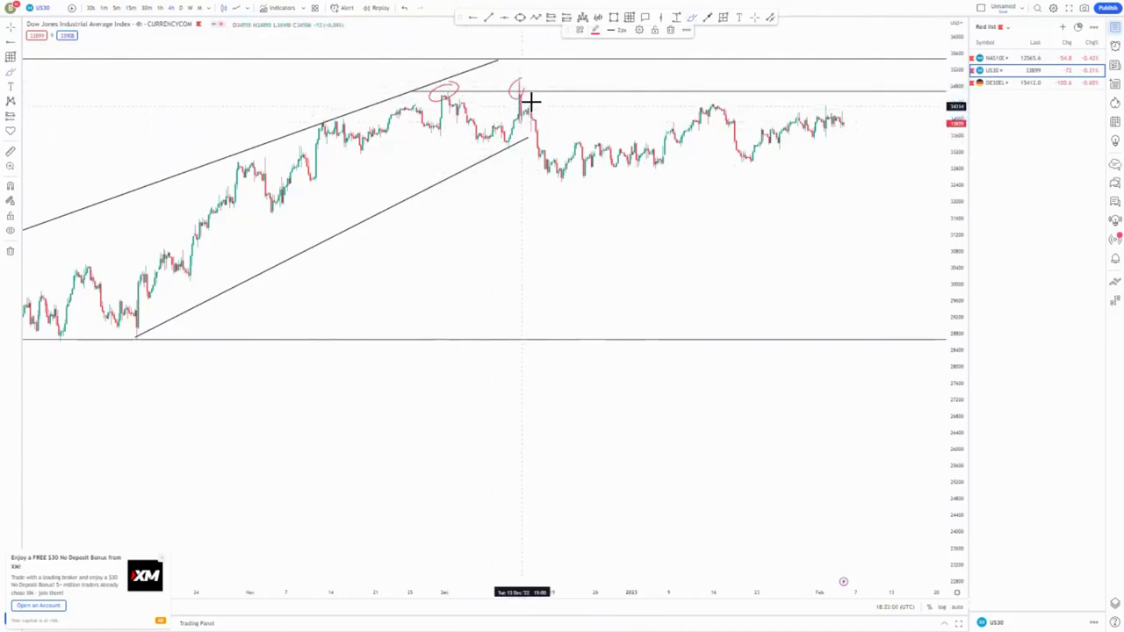
{"action": "mouse_move", "coordinate": [532, 107]}
{"action": "left_mouse_down"}
{"action": "mouse_move", "coordinate": [559, 176]}
{"action": "mouse_move", "coordinate": [716, 93]}
{"action": "left_mouse_up"}
{"action": "mouse_move", "coordinate": [565, 181]}
{"action": "left_mouse_down"}
{"action": "mouse_move", "coordinate": [716, 143]}
{"action": "mouse_move", "coordinate": [740, 161]}
{"action": "left_mouse_up"}
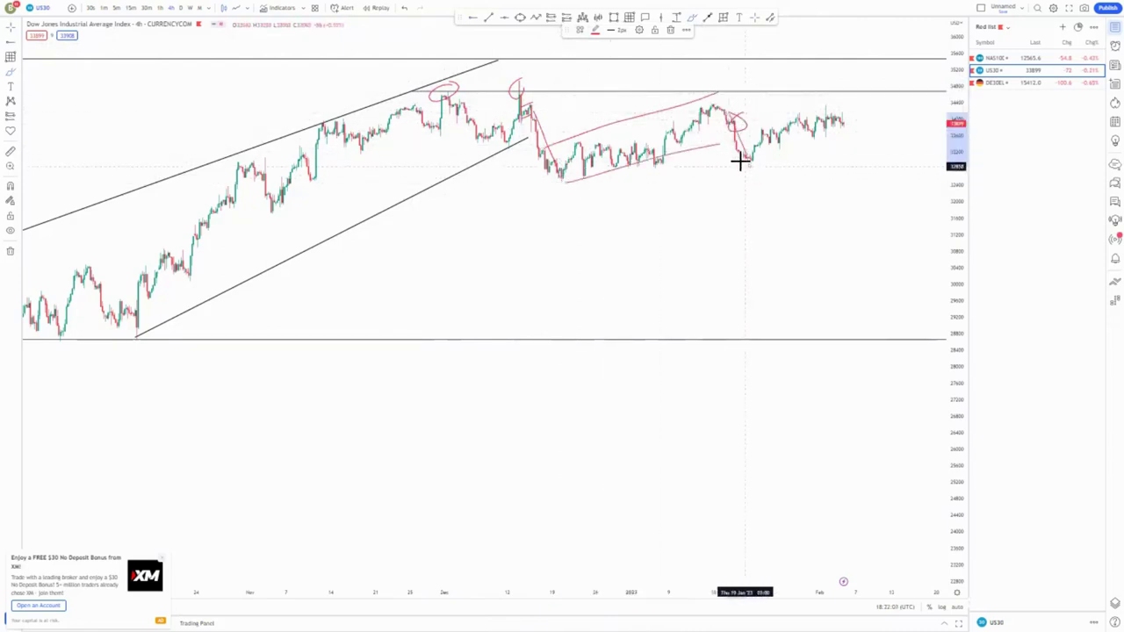
{"action": "left_click_drag", "start_coordinate": [785, 115], "coordinate": [827, 106]}
{"action": "mouse_move", "coordinate": [757, 162]}
{"action": "left_mouse_down"}
{"action": "mouse_move", "coordinate": [847, 132]}
{"action": "mouse_move", "coordinate": [849, 146]}
{"action": "left_mouse_up"}
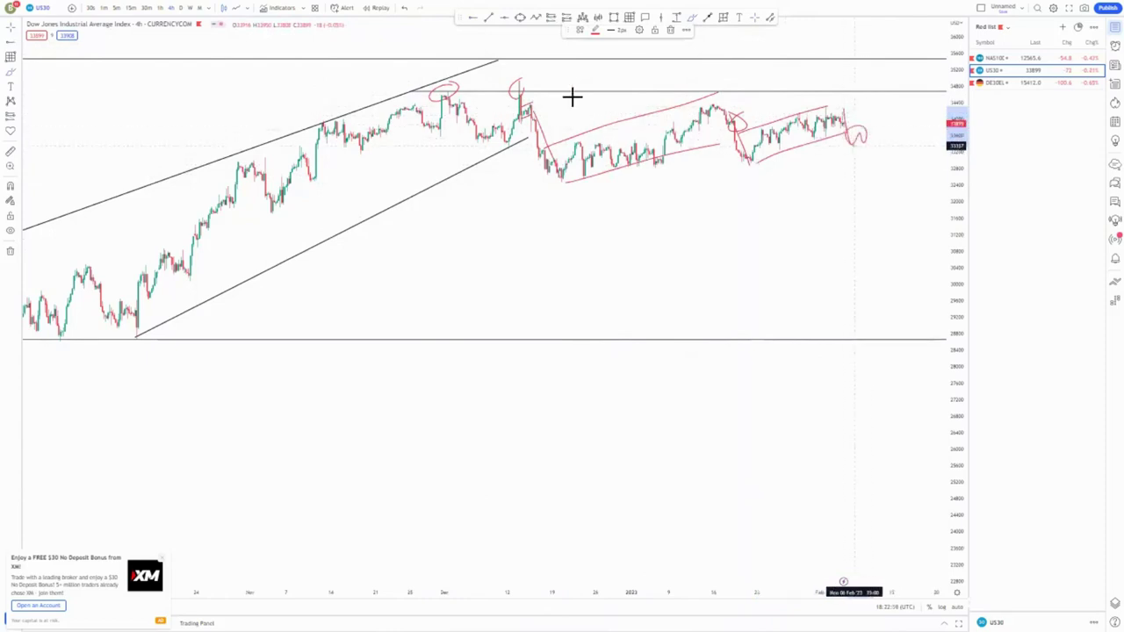
{"action": "left_click", "coordinate": [404, 9]}
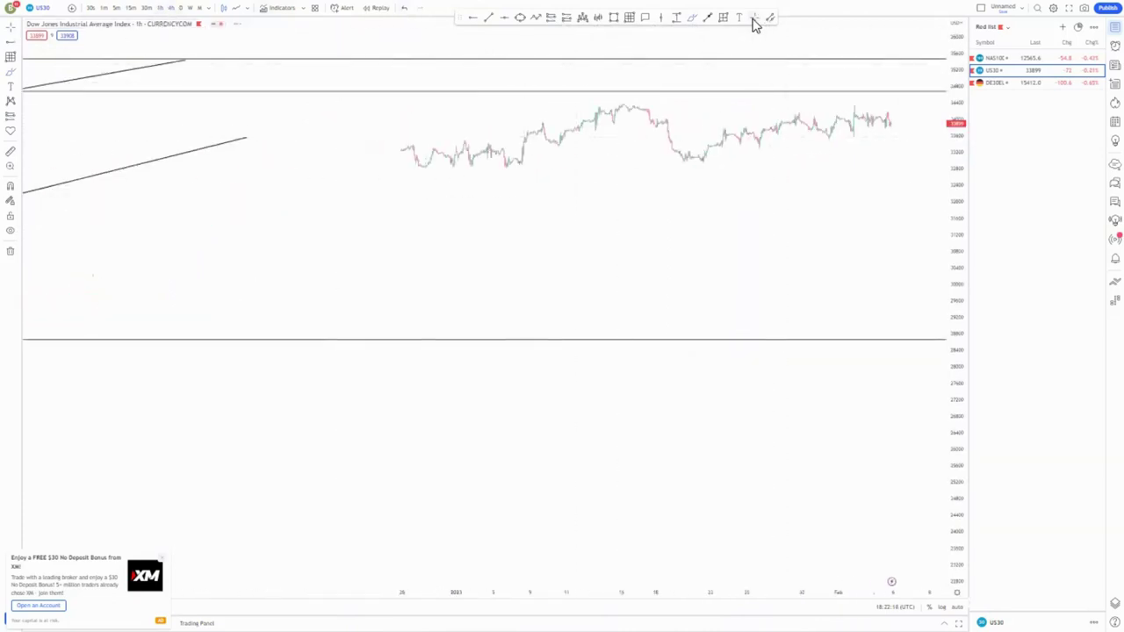
Step: On the 1-hour timeframe, raise the upper trend line's end slightly above the top ray and move the December ray's start to late November
{"action": "left_click_drag", "start_coordinate": [953, 290], "coordinate": [951, 110]}
{"action": "left_click_drag", "start_coordinate": [543, 263], "coordinate": [844, 414]}
{"action": "scroll", "coordinate": [791, 389], "scroll_direction": "up", "scroll_amount": 3}
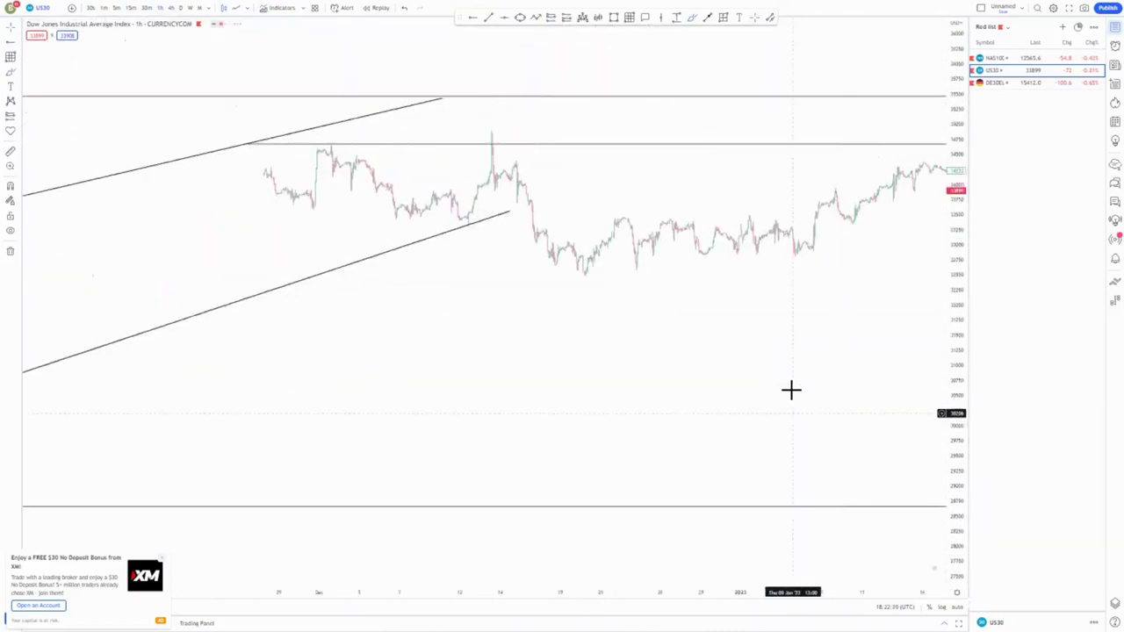
{"action": "left_click_drag", "start_coordinate": [532, 327], "coordinate": [766, 288]}
{"action": "scroll", "coordinate": [751, 298], "scroll_direction": "up", "scroll_amount": 4}
{"action": "scroll", "coordinate": [230, 132], "scroll_direction": "down", "scroll_amount": 3}
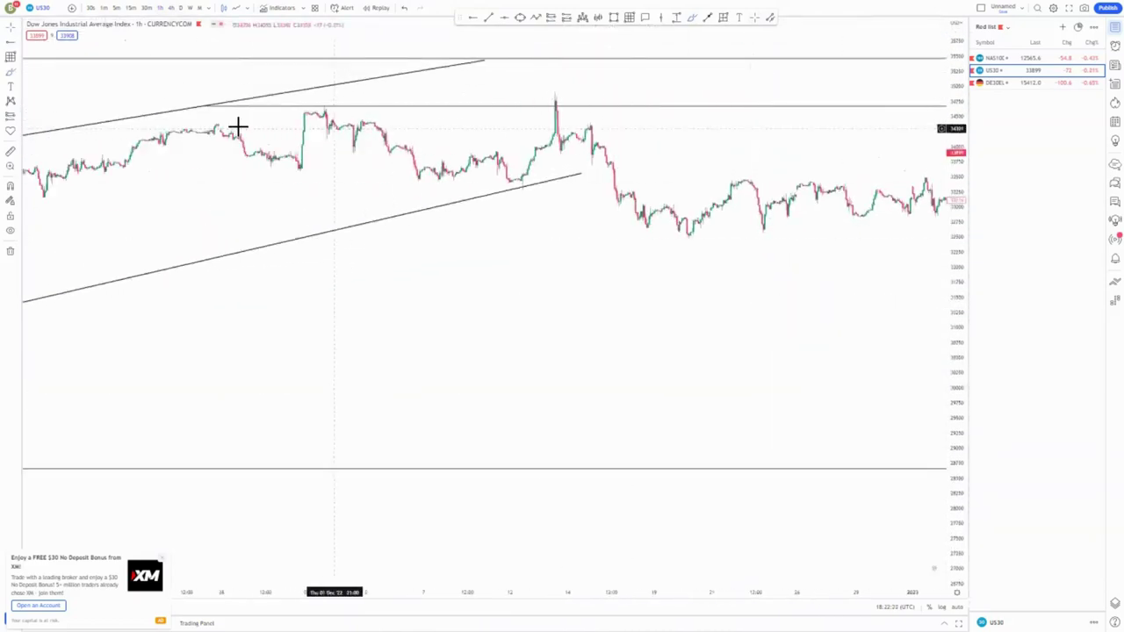
{"action": "left_click", "coordinate": [275, 111]}
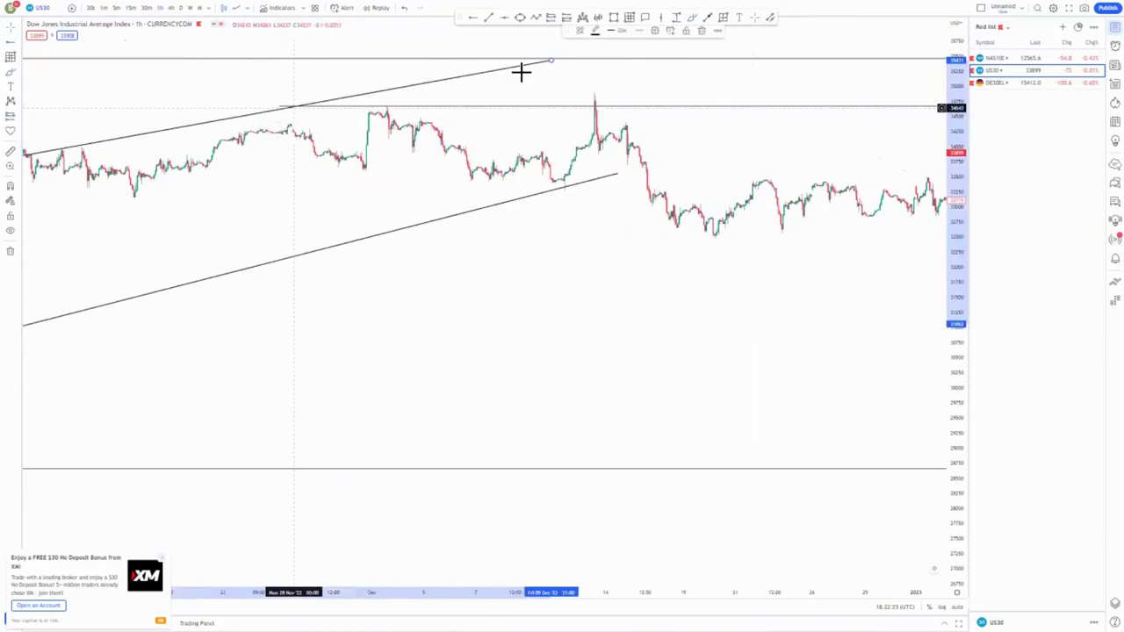
{"action": "left_click_drag", "start_coordinate": [551, 58], "coordinate": [552, 53]}
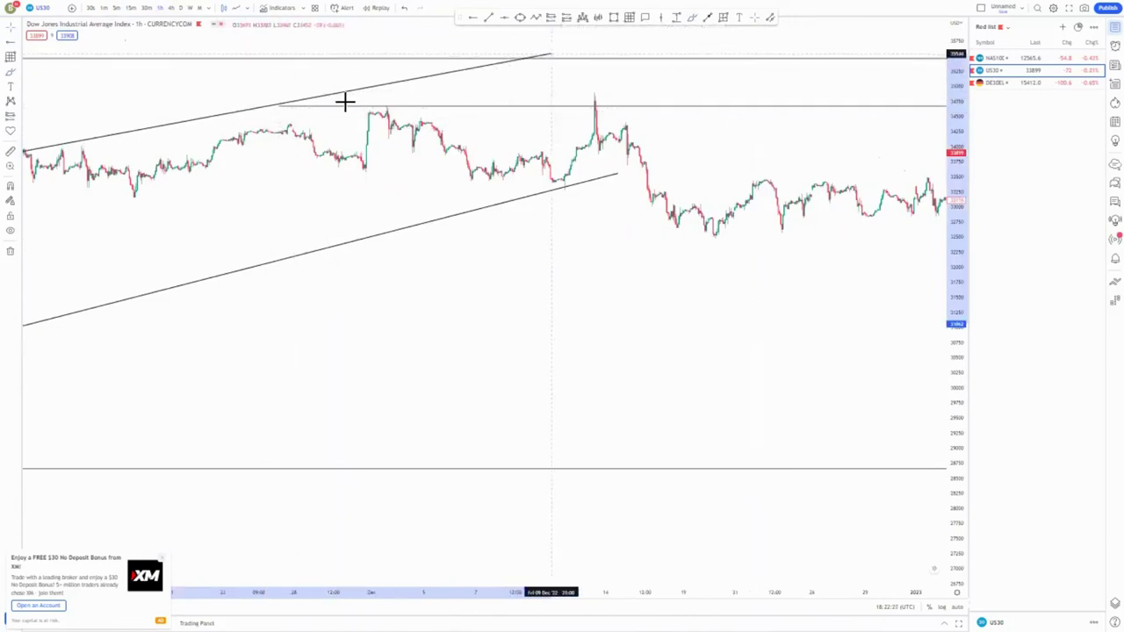
{"action": "left_click", "coordinate": [280, 106]}
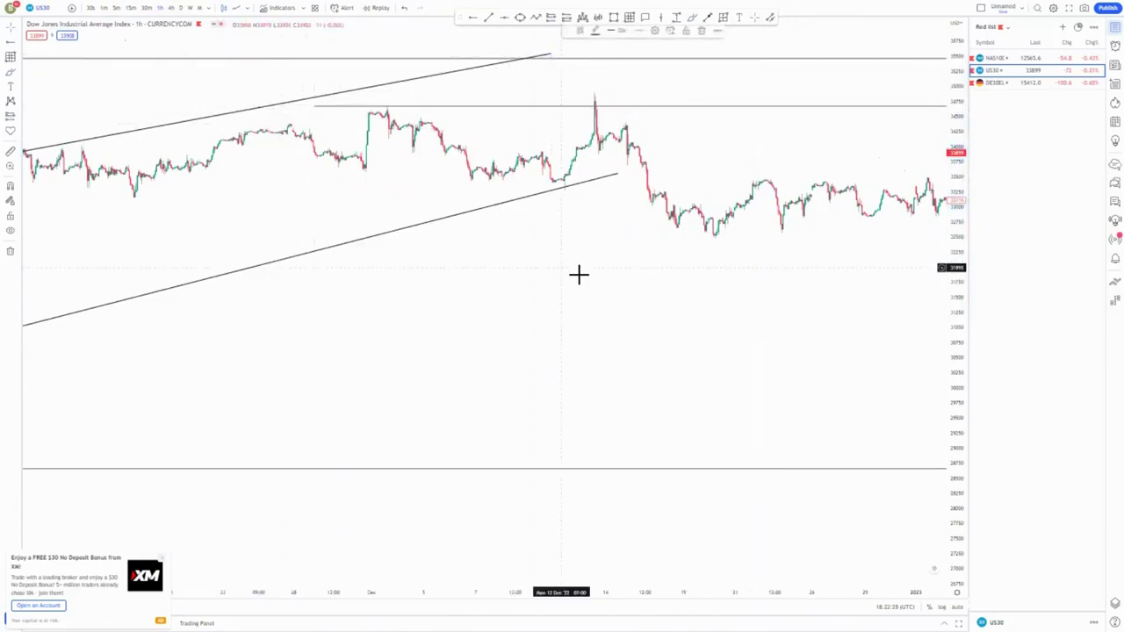
Step: Outline the flag after the 13 December spike with two short rising trend lines, and mark the following drop and small flag with the brush
{"action": "scroll", "coordinate": [575, 263], "scroll_direction": "up", "scroll_amount": 2}
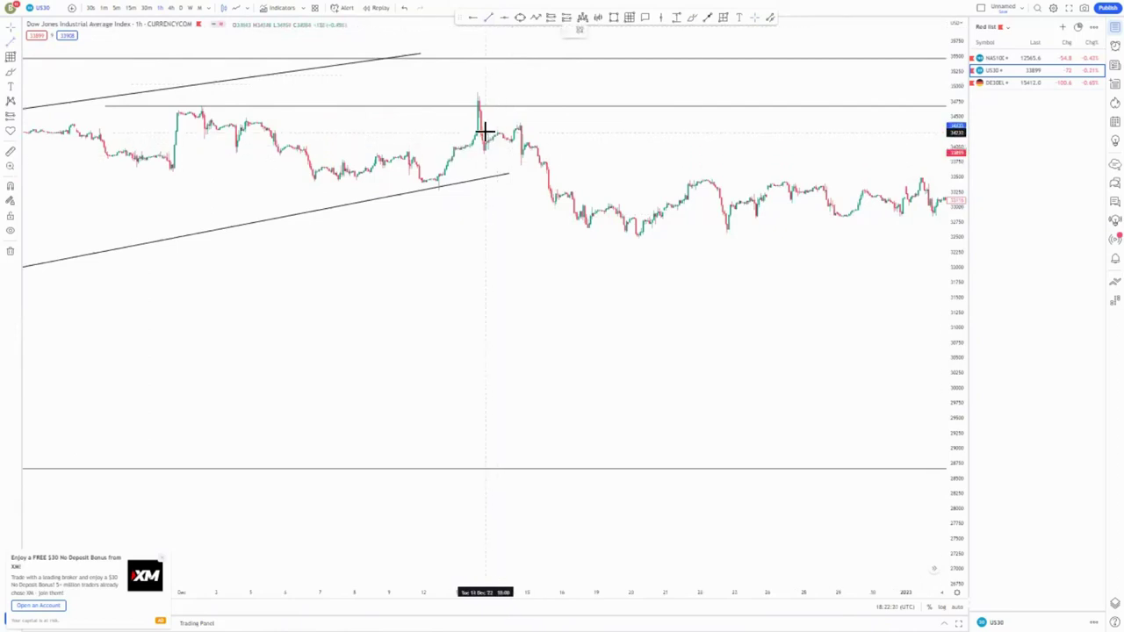
{"action": "left_click", "coordinate": [520, 120]}
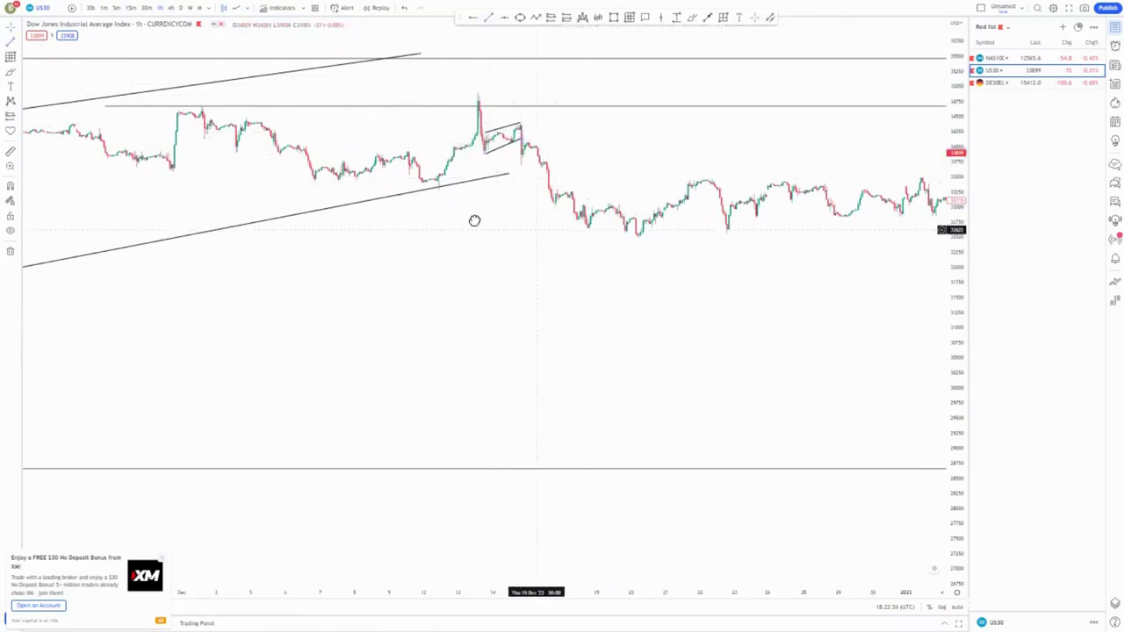
{"action": "left_click_drag", "start_coordinate": [474, 221], "coordinate": [390, 180]}
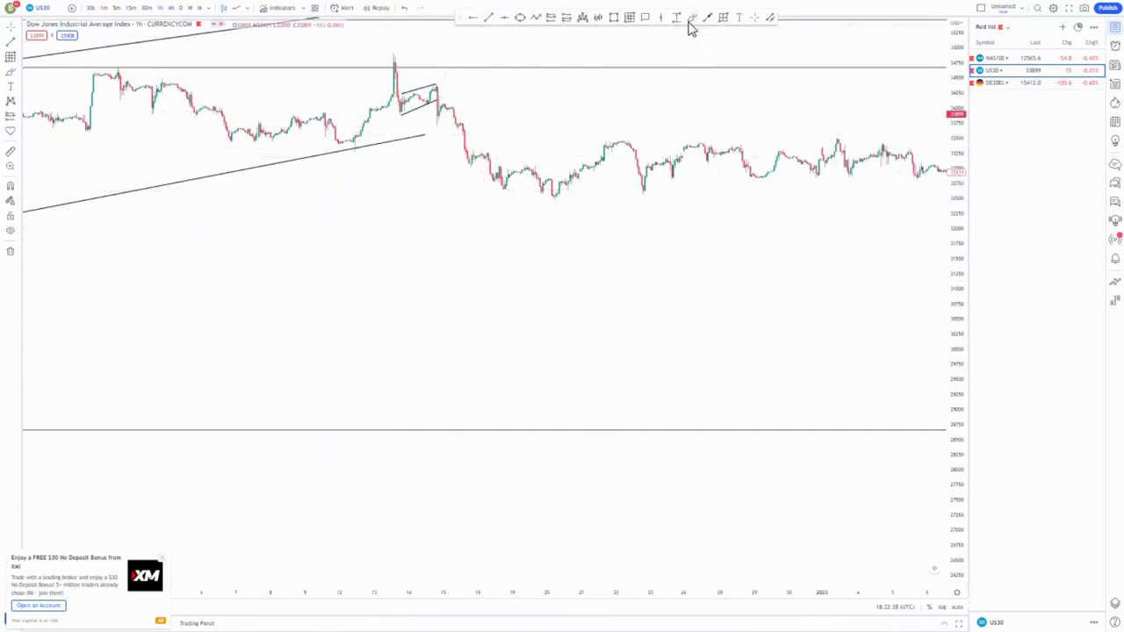
{"action": "left_click", "coordinate": [452, 120]}
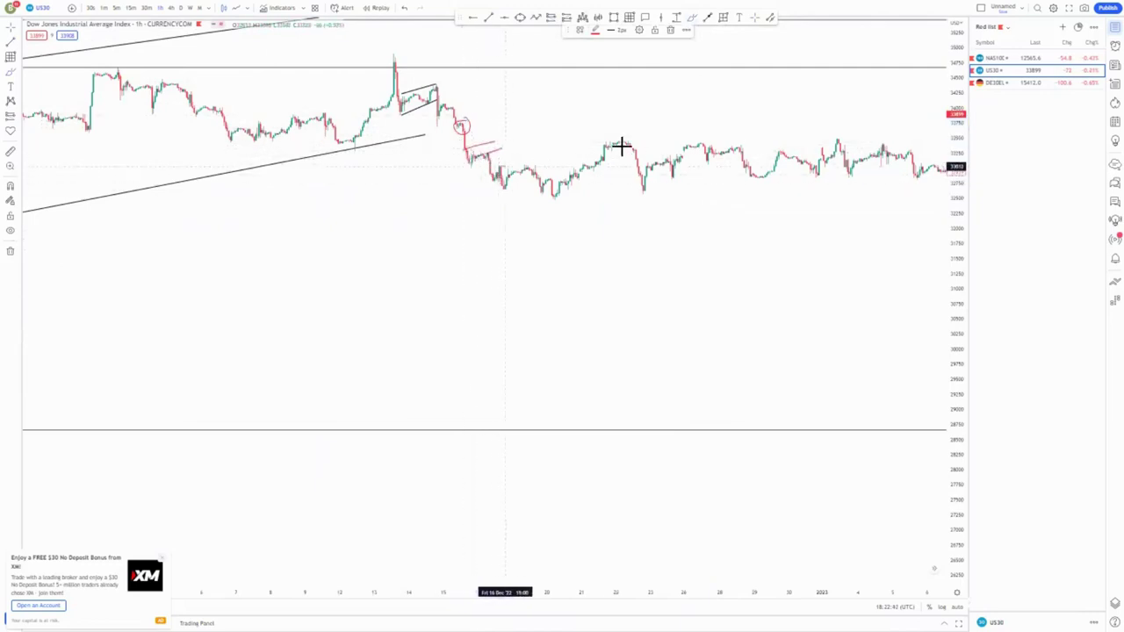
Step: Sketch a wide channel around the late-December consolidation with the brush and delete its strokes
{"action": "left_click", "coordinate": [496, 167]}
{"action": "left_click", "coordinate": [851, 101]}
{"action": "left_click", "coordinate": [550, 209]}
{"action": "left_click", "coordinate": [838, 200]}
{"action": "left_click", "coordinate": [824, 283]}
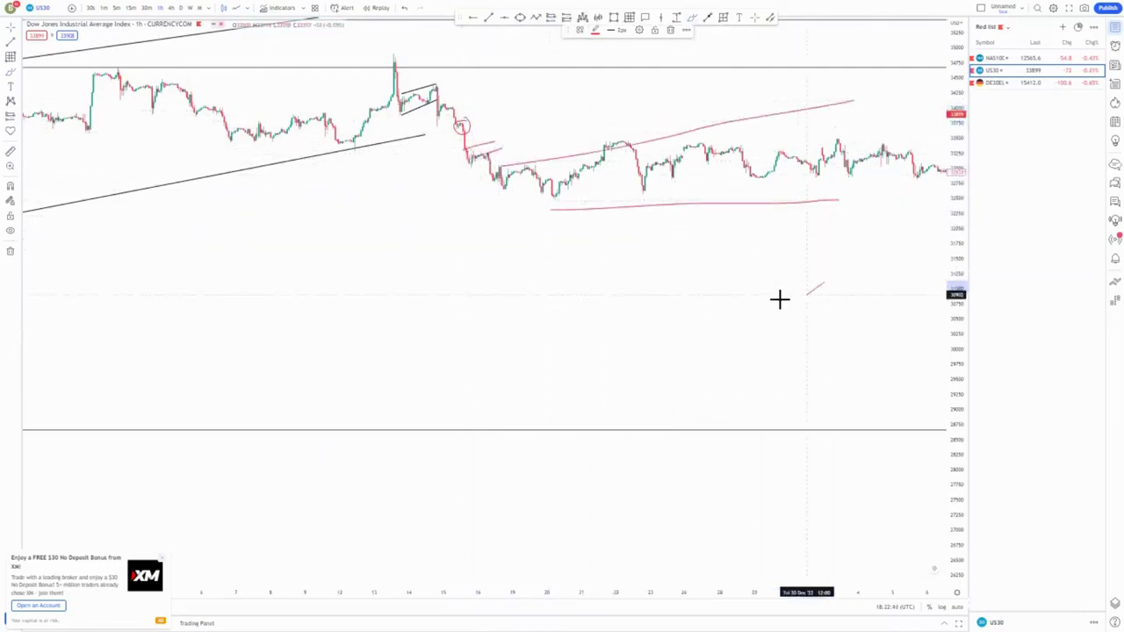
{"action": "left_click", "coordinate": [671, 30]}
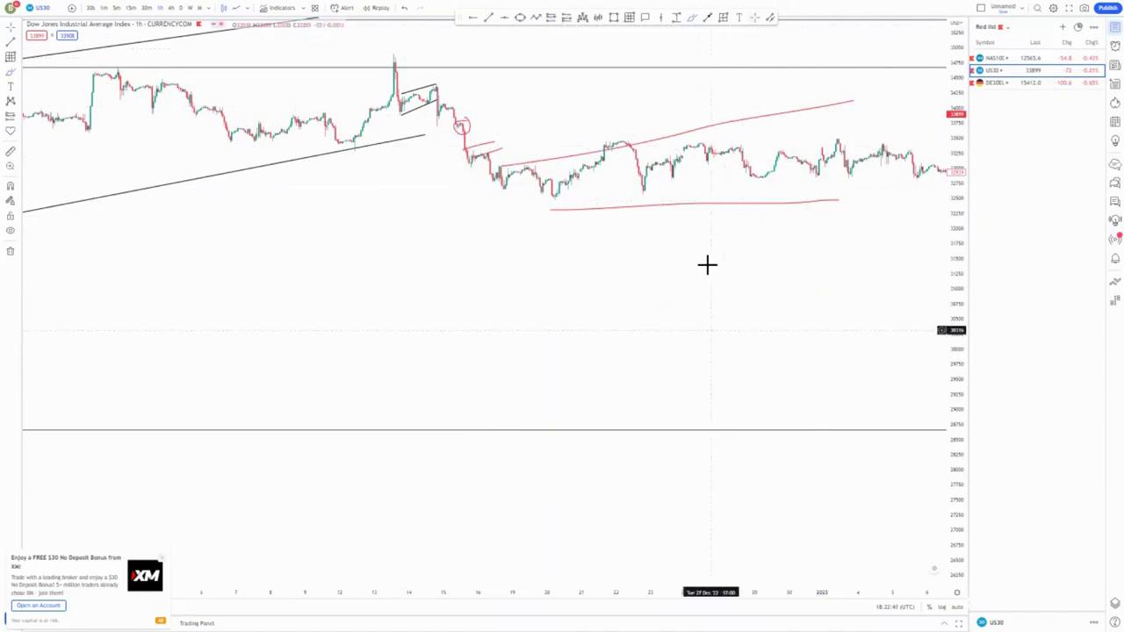
{"action": "left_click_drag", "start_coordinate": [707, 264], "coordinate": [583, 208]}
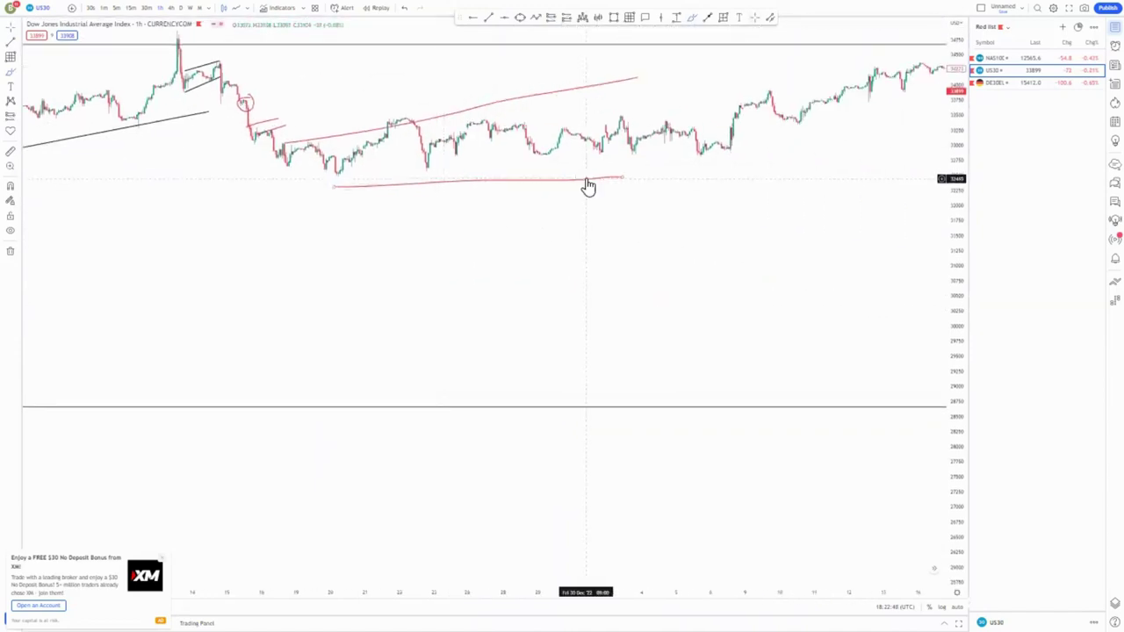
{"action": "left_click", "coordinate": [587, 180]}
{"action": "key", "text": "Delete"}
{"action": "left_click", "coordinate": [601, 85]}
{"action": "key", "text": "Delete"}
Step: Draw a rising channel of two trend lines around the price action from mid-December to mid-January
{"action": "left_click_drag", "start_coordinate": [745, 208], "coordinate": [549, 241]}
{"action": "scroll", "coordinate": [554, 269], "scroll_direction": "down", "scroll_amount": 2}
{"action": "scroll", "coordinate": [554, 268], "scroll_direction": "down", "scroll_amount": 4}
{"action": "left_click_drag", "start_coordinate": [828, 238], "coordinate": [509, 249]}
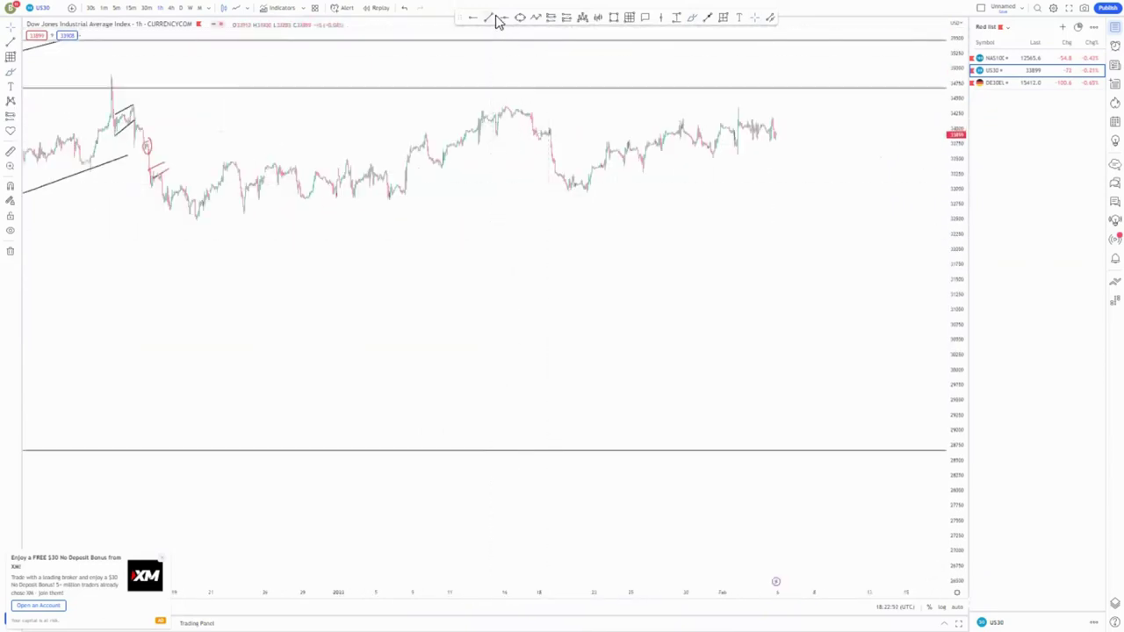
{"action": "left_click", "coordinate": [158, 170]}
{"action": "left_click", "coordinate": [521, 105]}
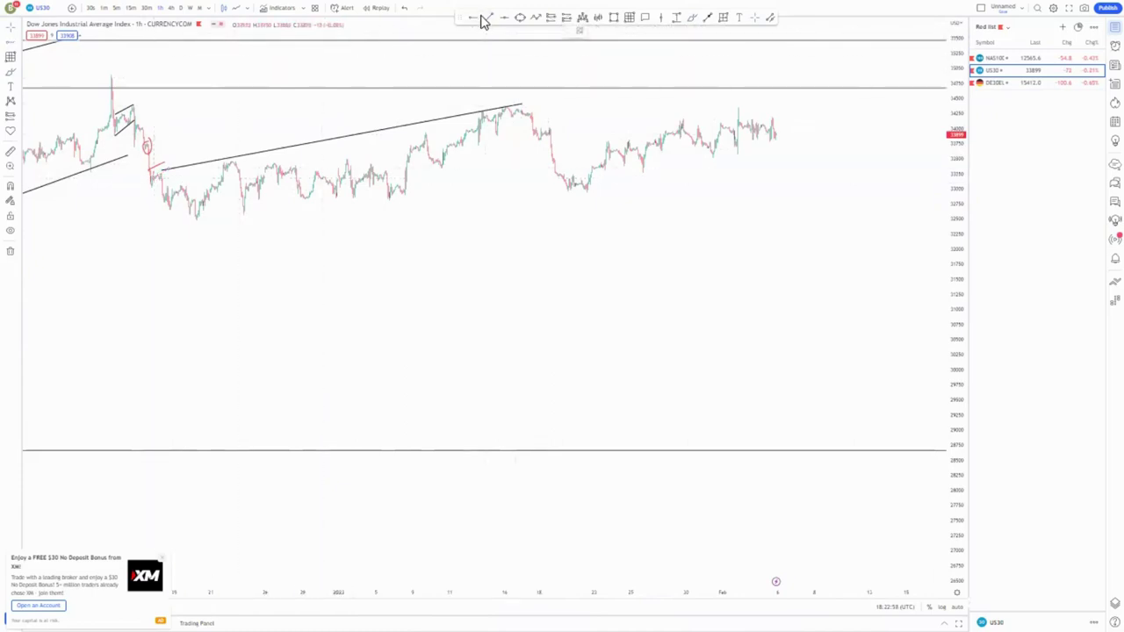
{"action": "left_click", "coordinate": [194, 226]}
{"action": "left_click", "coordinate": [526, 184]}
{"action": "left_click", "coordinate": [742, 271]}
Step: Draw a steeper trend line inside the channel, under the lows from about 10 January to 16 January
{"action": "left_click_drag", "start_coordinate": [953, 351], "coordinate": [931, 225]}
{"action": "left_click_drag", "start_coordinate": [608, 251], "coordinate": [765, 371]}
{"action": "scroll", "coordinate": [765, 371], "scroll_direction": "up", "scroll_amount": 2}
{"action": "scroll", "coordinate": [765, 369], "scroll_direction": "up", "scroll_amount": 1}
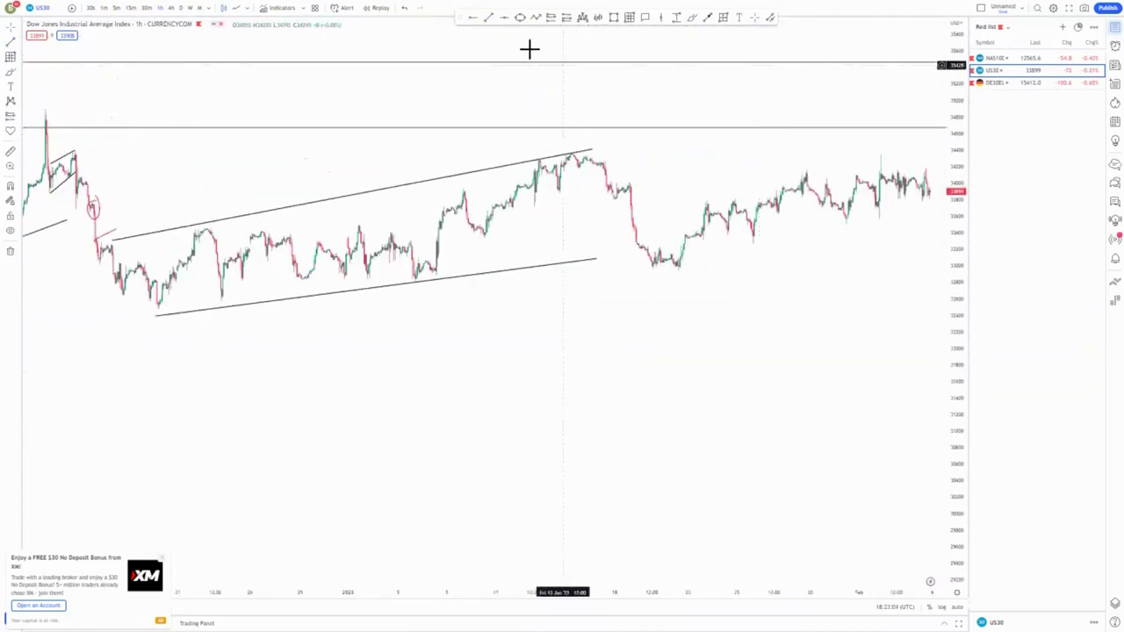
{"action": "left_click", "coordinate": [487, 237]}
{"action": "left_click", "coordinate": [587, 175]}
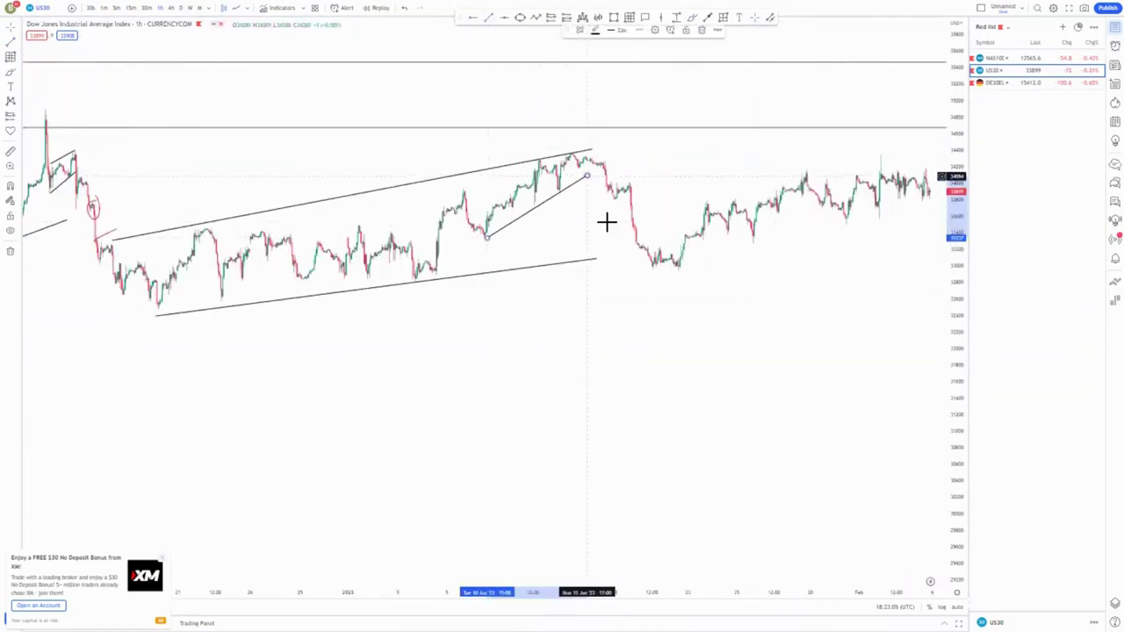
Step: Outline the small flag below the steeper trend line around 18 January with two short trend lines
{"action": "left_click", "coordinate": [489, 18]}
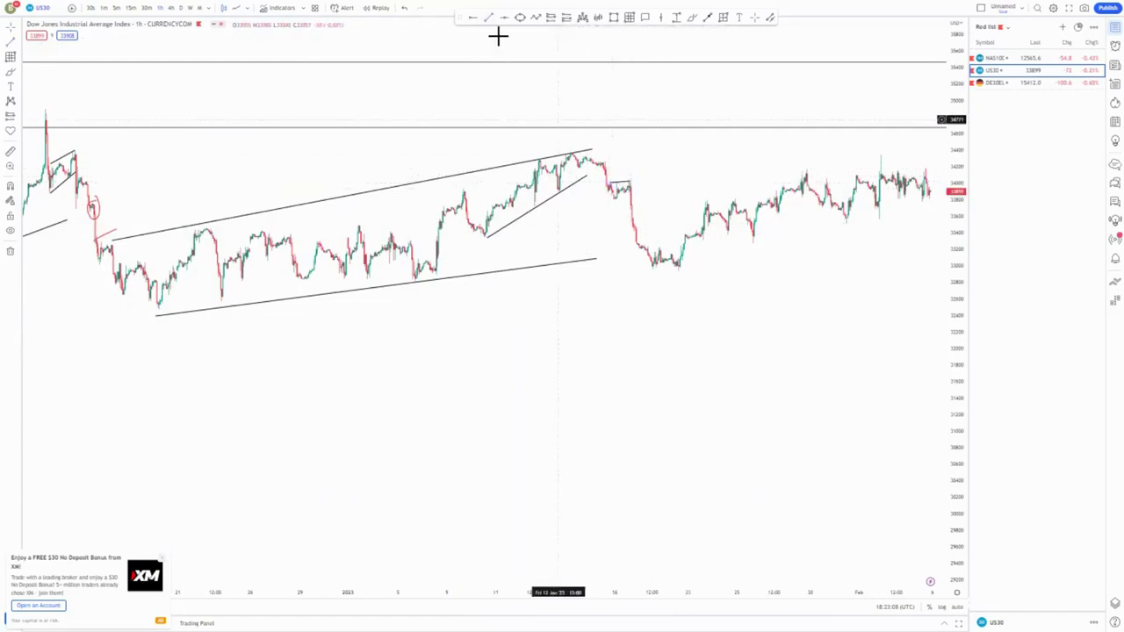
{"action": "left_click", "coordinate": [614, 201]}
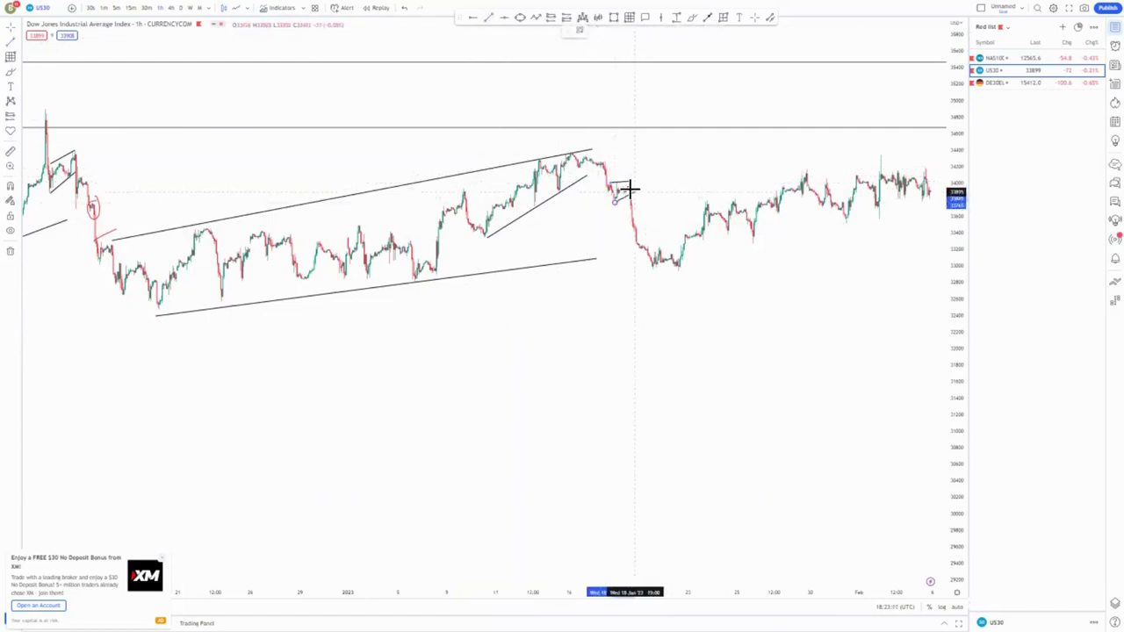
{"action": "left_click_drag", "start_coordinate": [641, 220], "coordinate": [466, 221]}
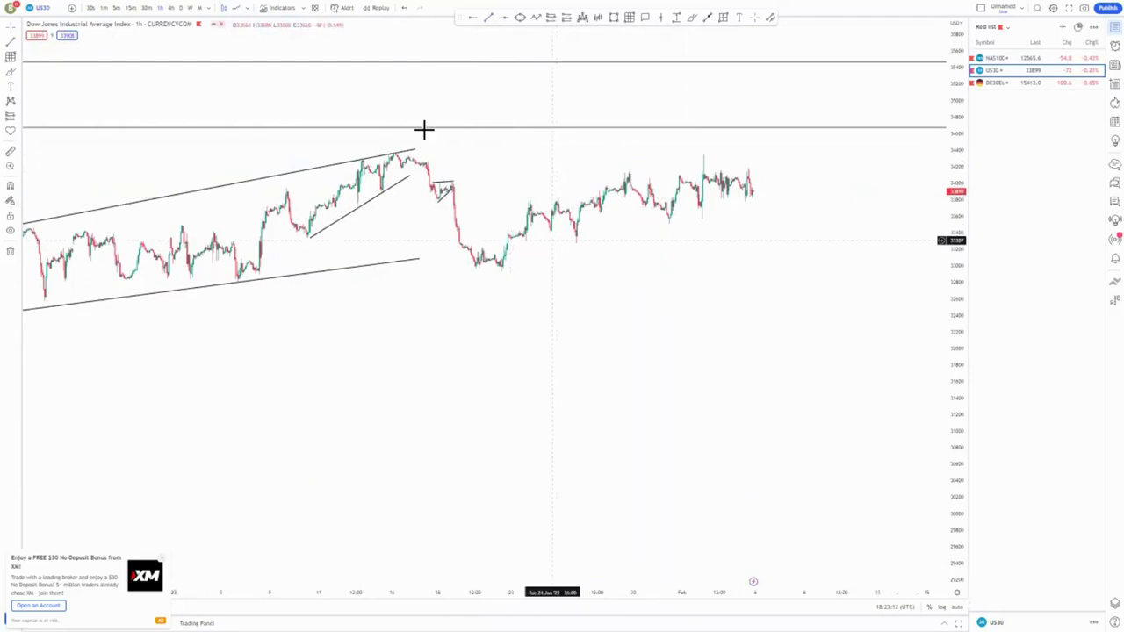
Step: Draw a rising channel of two trend lines around the price action from 20 January to early February
{"action": "left_click", "coordinate": [498, 261]}
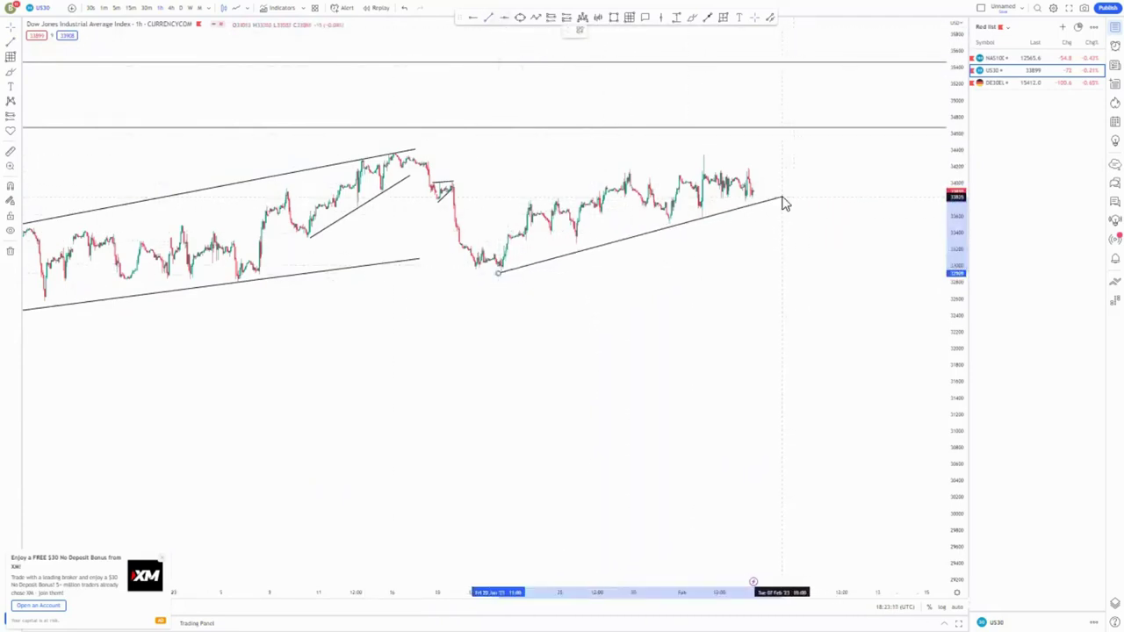
{"action": "left_click", "coordinate": [783, 199]}
{"action": "left_click", "coordinate": [492, 17]}
{"action": "left_click", "coordinate": [500, 199]}
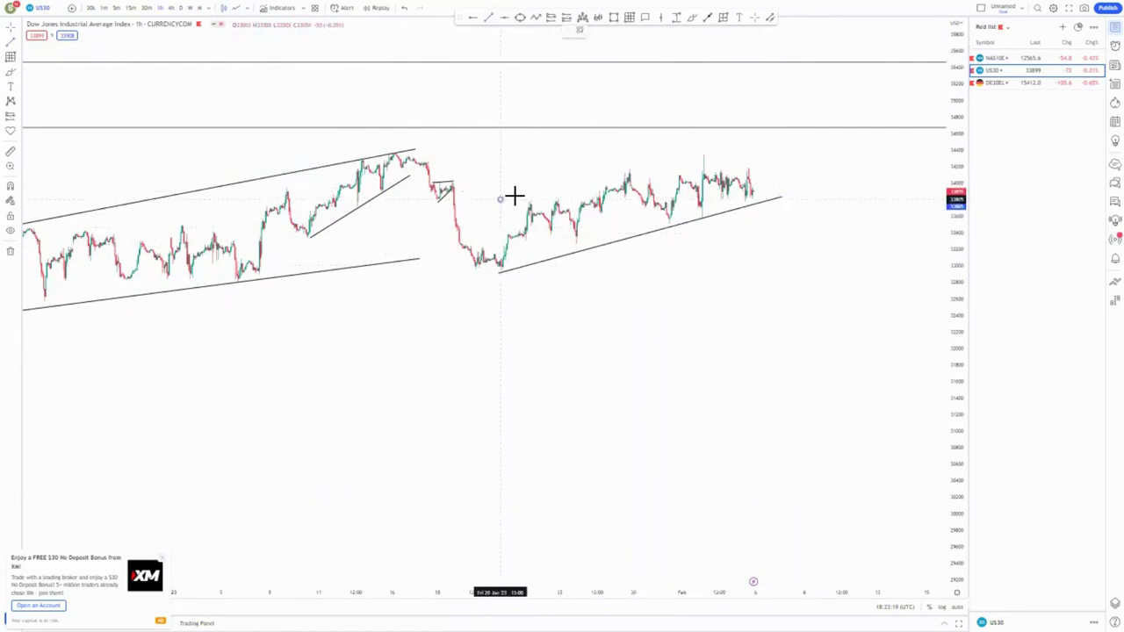
{"action": "left_click", "coordinate": [721, 150]}
{"action": "left_click_drag", "start_coordinate": [499, 208], "coordinate": [520, 212]}
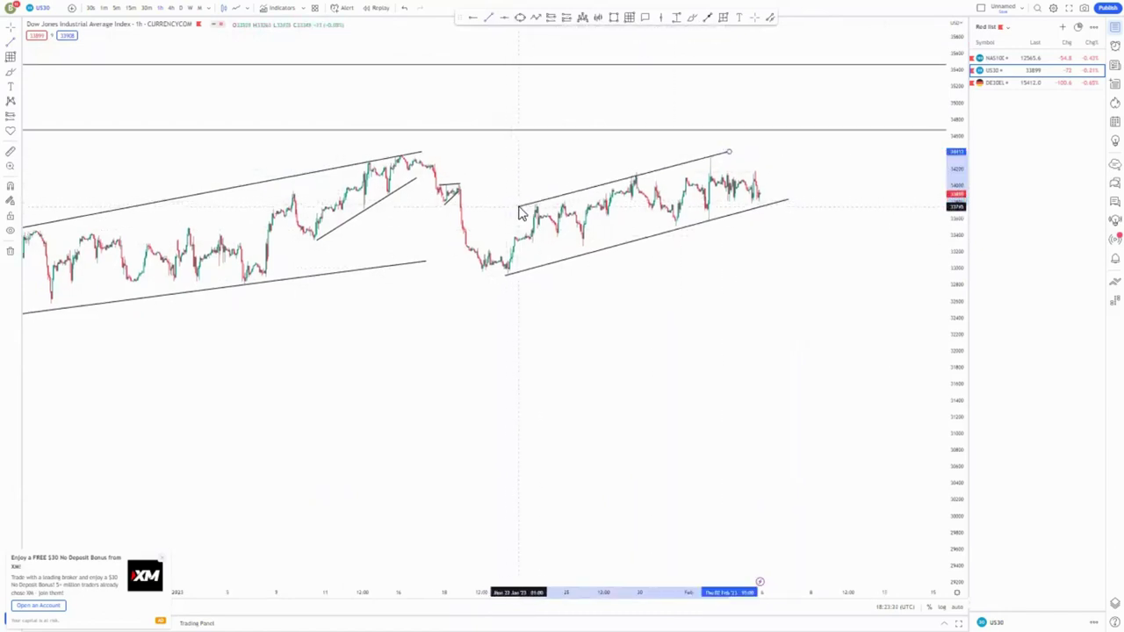
{"action": "left_click_drag", "start_coordinate": [729, 153], "coordinate": [738, 144]}
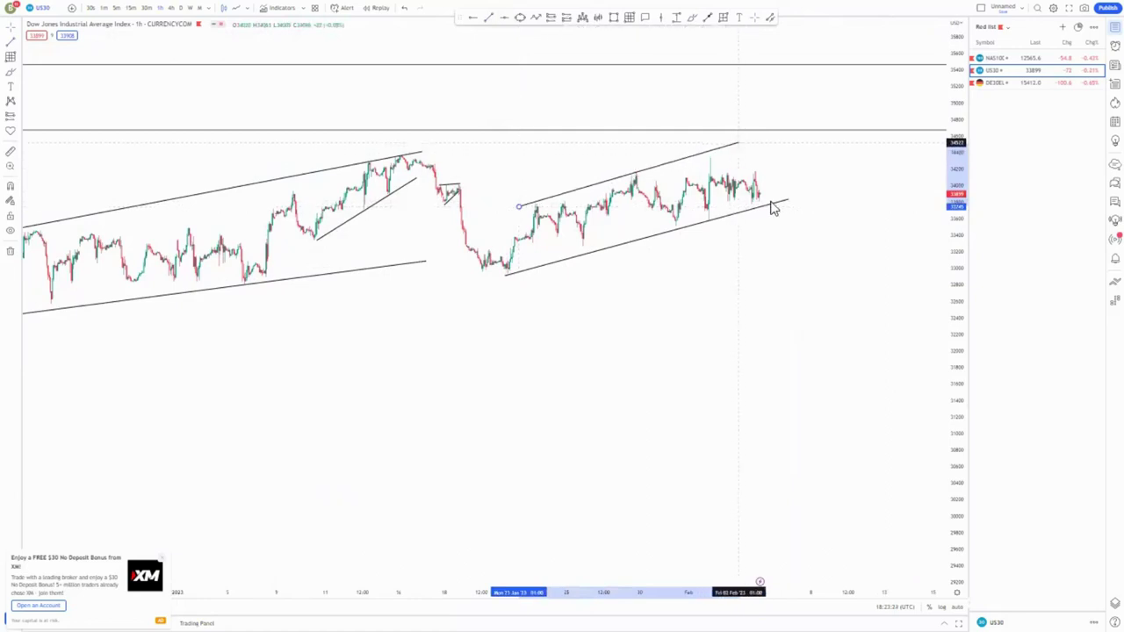
Step: Copy the 17 to 20 January drop as a bars pattern and place it at the latest price as a projected breakdown
{"action": "left_click", "coordinate": [595, 19]}
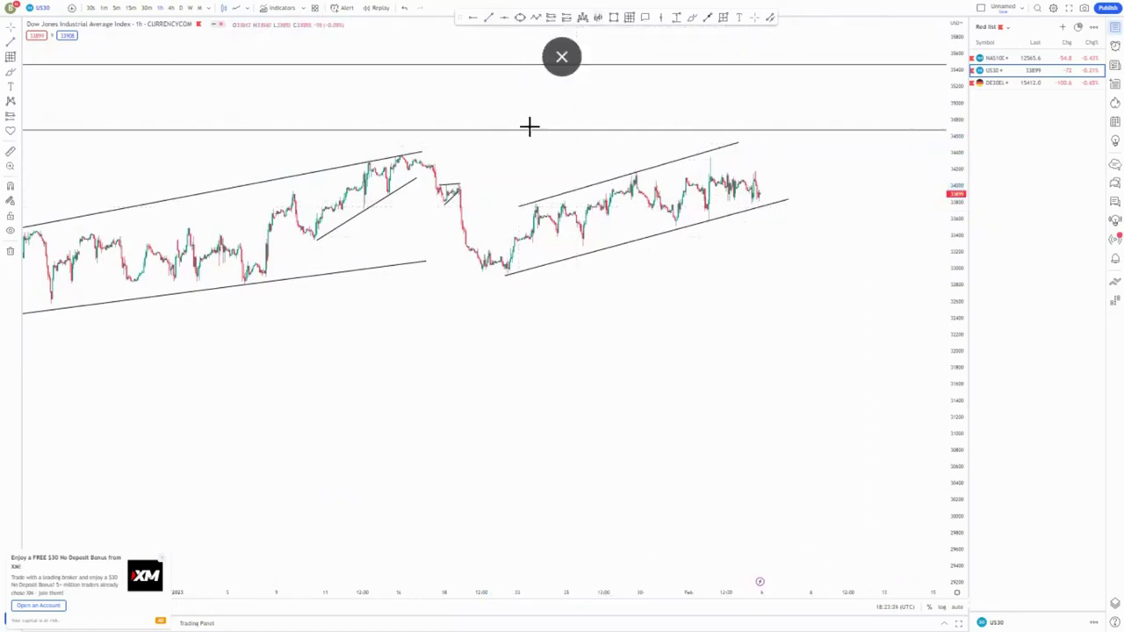
{"action": "left_click", "coordinate": [431, 167]}
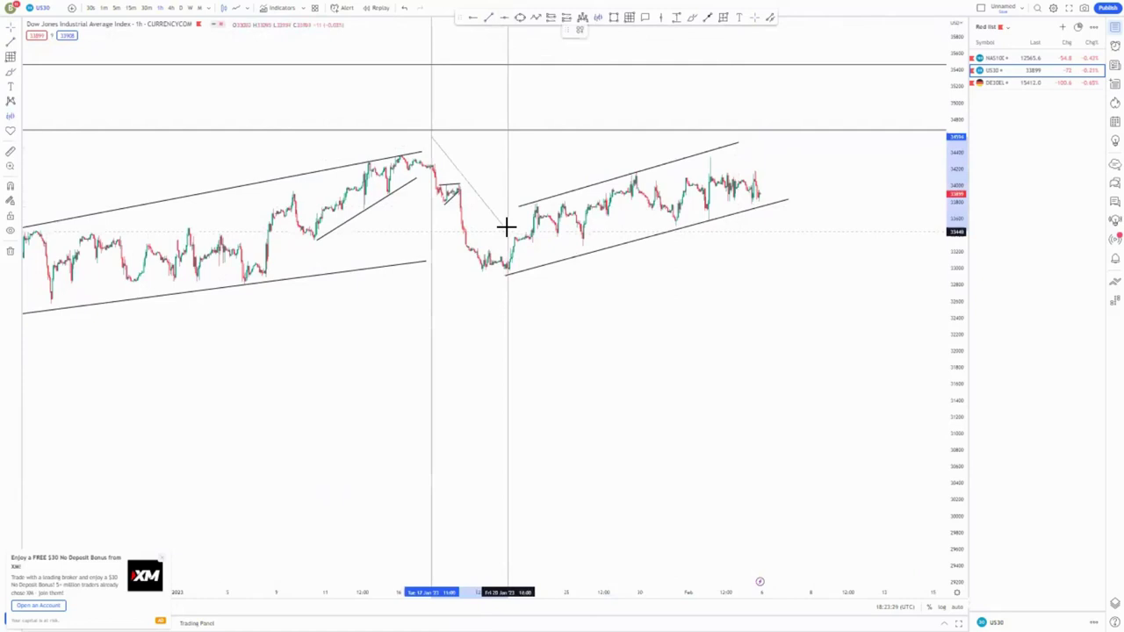
{"action": "left_click", "coordinate": [505, 226]}
{"action": "left_click_drag", "start_coordinate": [460, 164], "coordinate": [785, 219]}
{"action": "left_click", "coordinate": [717, 267]}
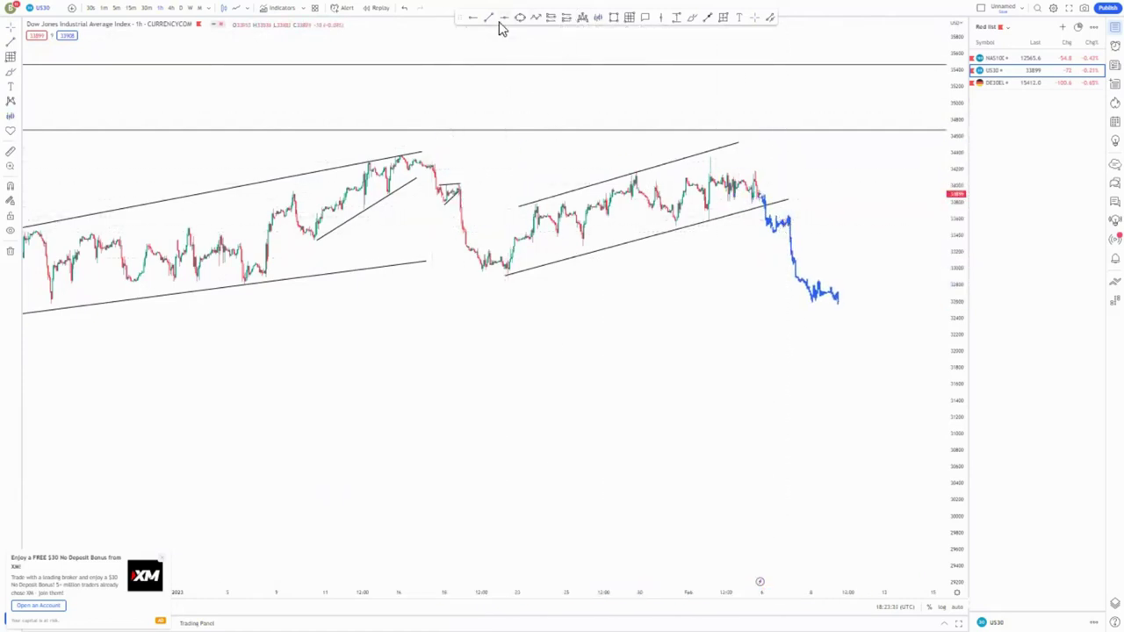
Step: Outline the small flag inside the projected bars pattern with two short trend lines below and above it
{"action": "left_click", "coordinate": [770, 234]}
{"action": "left_click", "coordinate": [793, 226]}
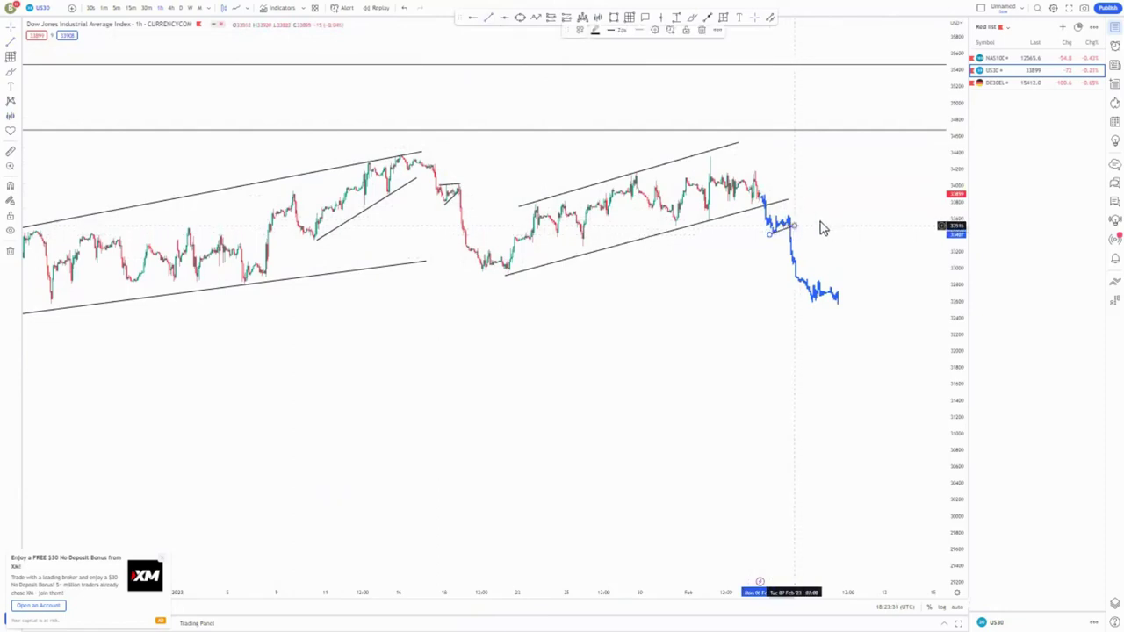
{"action": "left_click", "coordinate": [821, 223]}
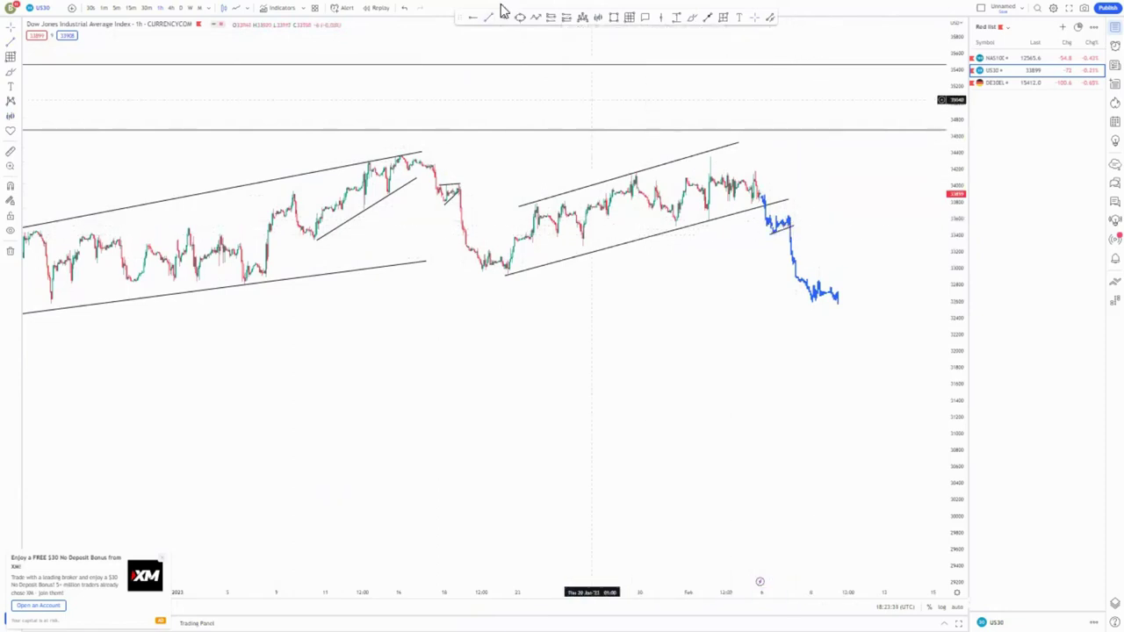
{"action": "left_click", "coordinate": [770, 220]}
{"action": "left_click", "coordinate": [794, 214]}
{"action": "left_click", "coordinate": [820, 224]}
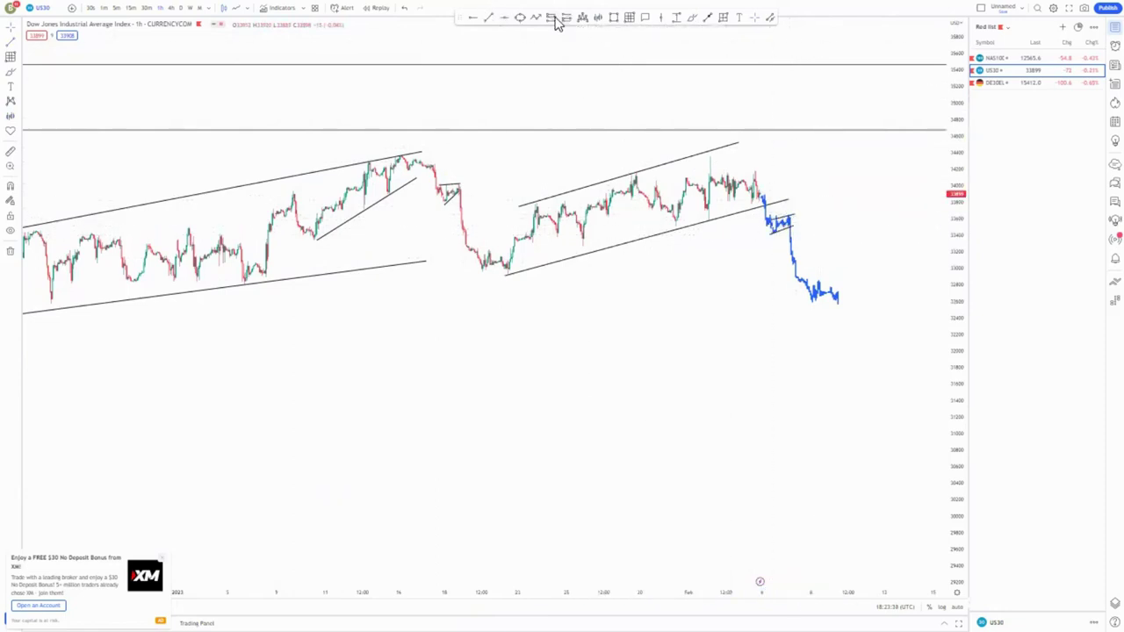
Step: Place a short position at the projected flag's breakdown and extend its target down to the lowest horizontal level
{"action": "left_click", "coordinate": [794, 200]}
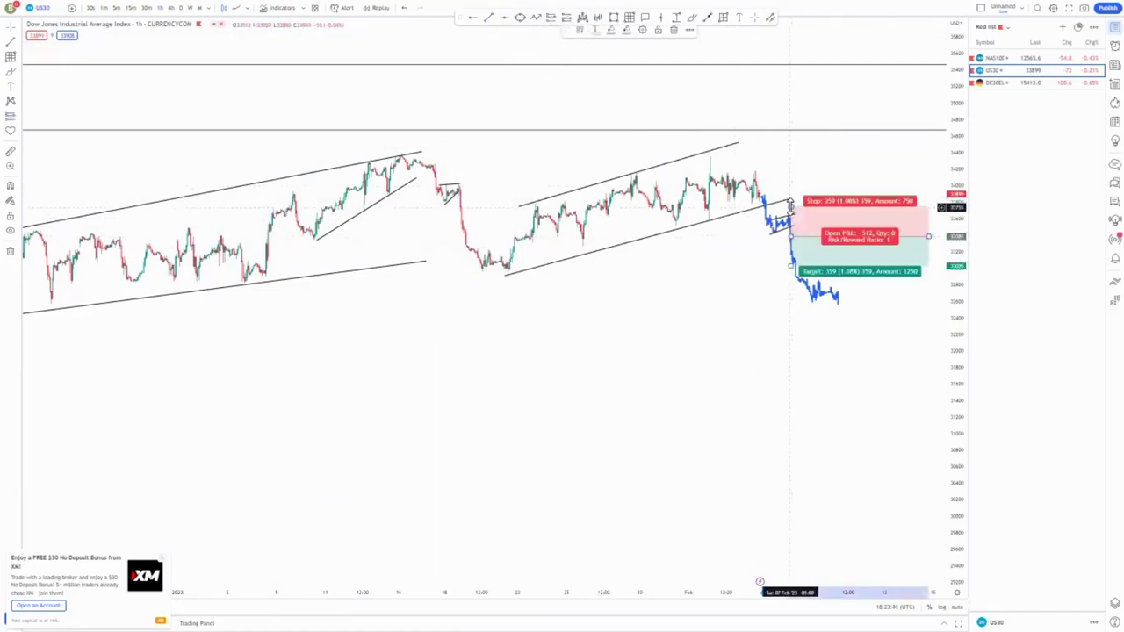
{"action": "scroll", "coordinate": [575, 276], "scroll_direction": "down", "scroll_amount": 5}
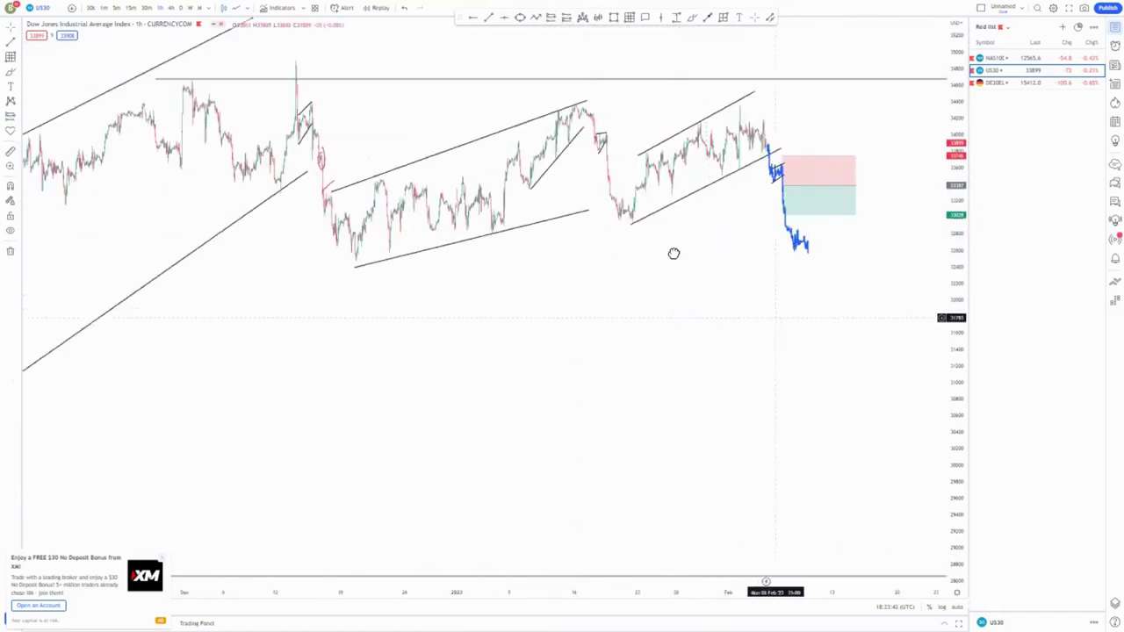
{"action": "scroll", "coordinate": [733, 190], "scroll_direction": "down", "scroll_amount": 3}
{"action": "left_click_drag", "start_coordinate": [952, 137], "coordinate": [861, 351]}
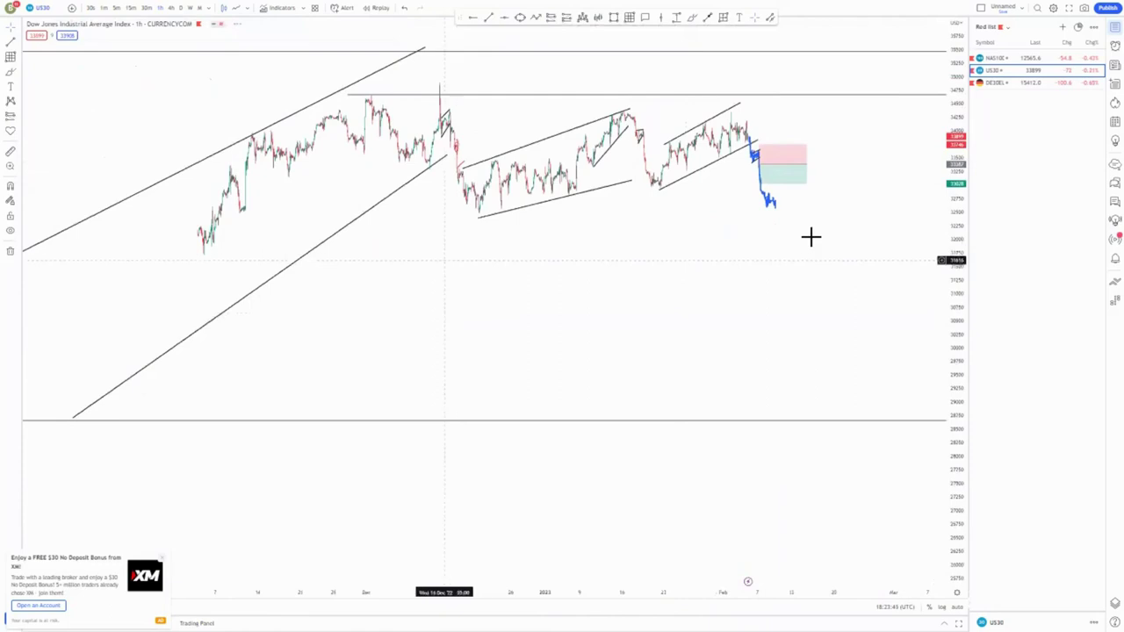
{"action": "left_click_drag", "start_coordinate": [768, 191], "coordinate": [780, 416]}
{"action": "left_click", "coordinate": [732, 384]}
{"action": "scroll", "coordinate": [733, 384], "scroll_direction": "up", "scroll_amount": 4}
{"action": "scroll", "coordinate": [872, 249], "scroll_direction": "down", "scroll_amount": 6}
{"action": "scroll", "coordinate": [704, 271], "scroll_direction": "down", "scroll_amount": 2}
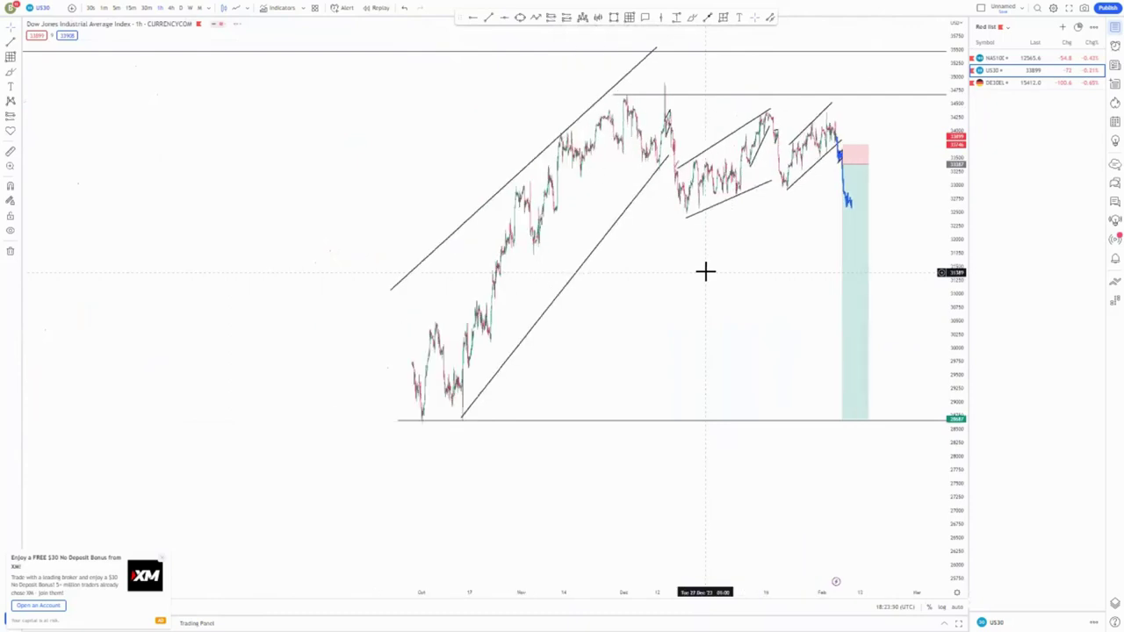
Step: Open the DE30EUR chart on the weekly timeframe and reset the chart view
{"action": "left_click", "coordinate": [990, 85]}
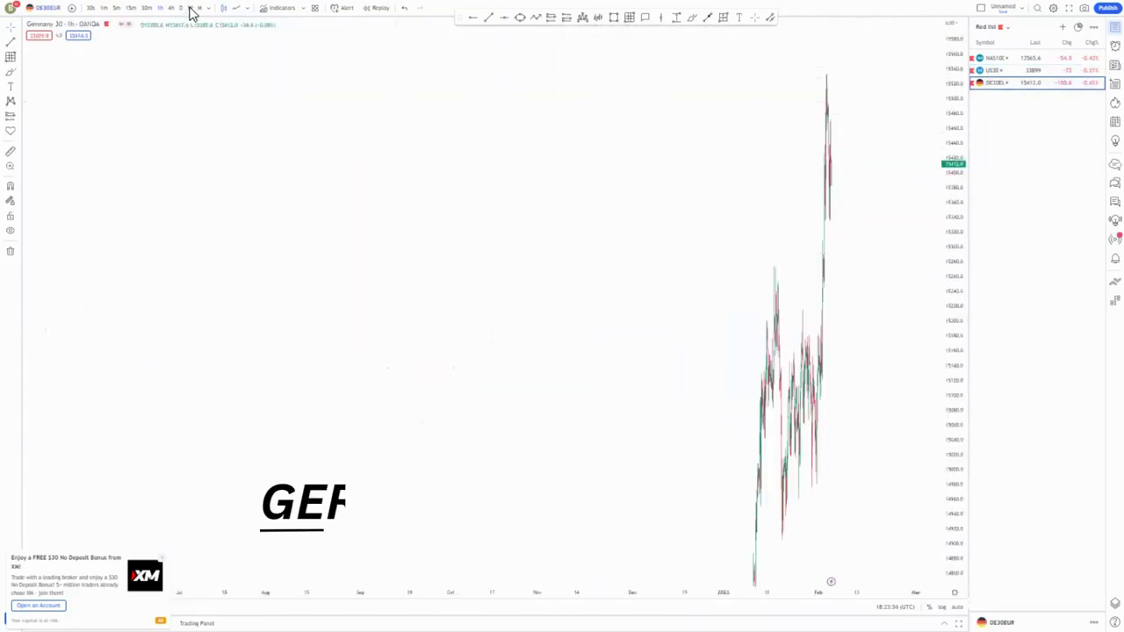
{"action": "scroll", "coordinate": [622, 148], "scroll_direction": "down", "scroll_amount": 5}
{"action": "right_click", "coordinate": [627, 137]}
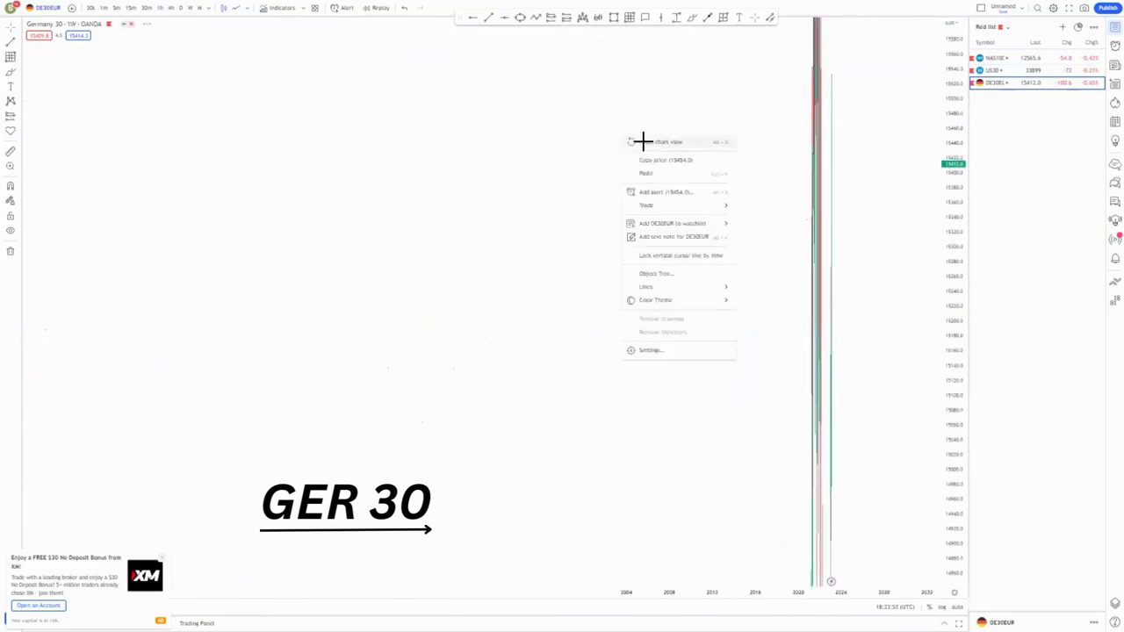
{"action": "left_click", "coordinate": [644, 143]}
{"action": "scroll", "coordinate": [878, 281], "scroll_direction": "right", "scroll_amount": 3}
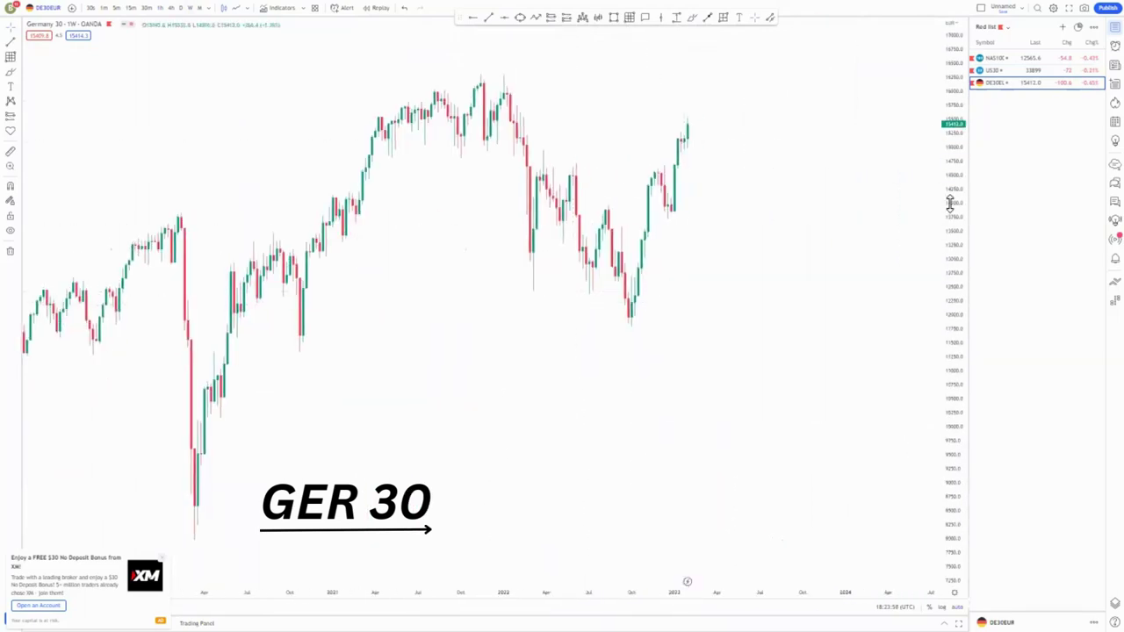
{"action": "left_click_drag", "start_coordinate": [950, 204], "coordinate": [949, 307]}
Step: Mark the early January 2022 high and the October 2022 low with horizontal rays
{"action": "left_click", "coordinate": [502, 127]}
{"action": "scroll", "coordinate": [772, 294], "scroll_direction": "left", "scroll_amount": 2}
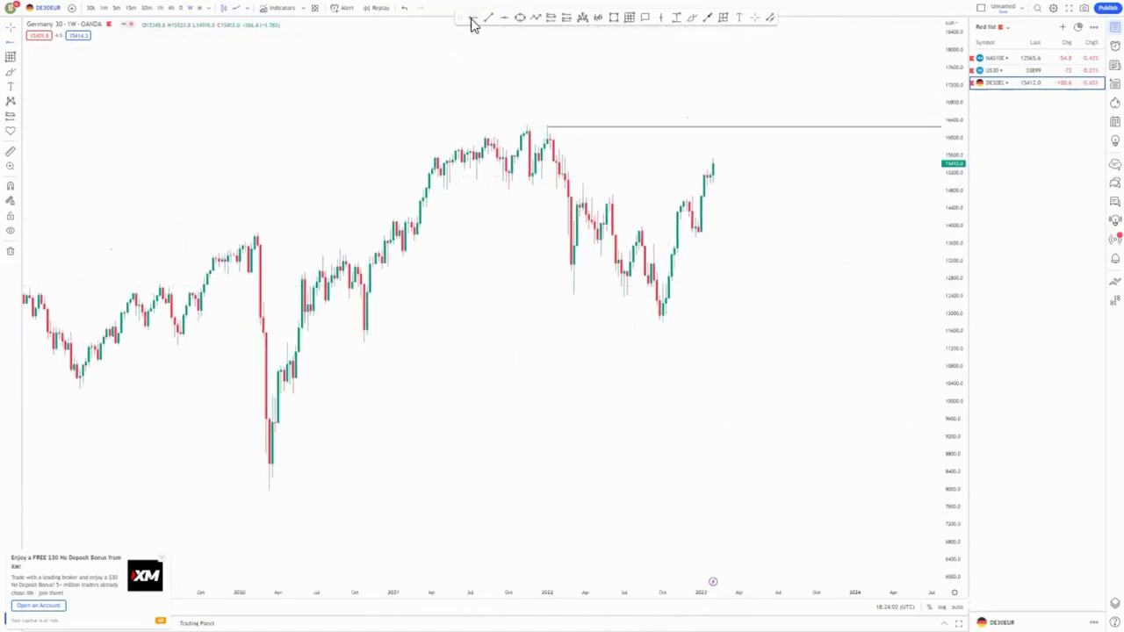
{"action": "left_click", "coordinate": [743, 327]}
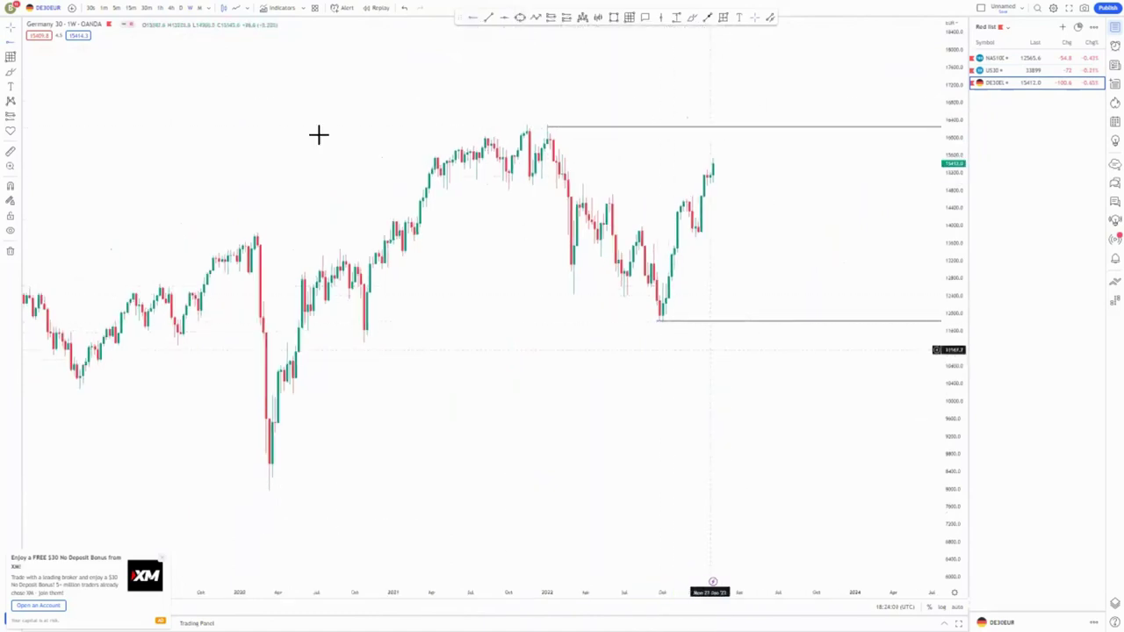
Step: On the daily timeframe, add horizontal rays at the late-March and early-February 2022 highs and raise the uppermost ray slightly
{"action": "left_click", "coordinate": [182, 8]}
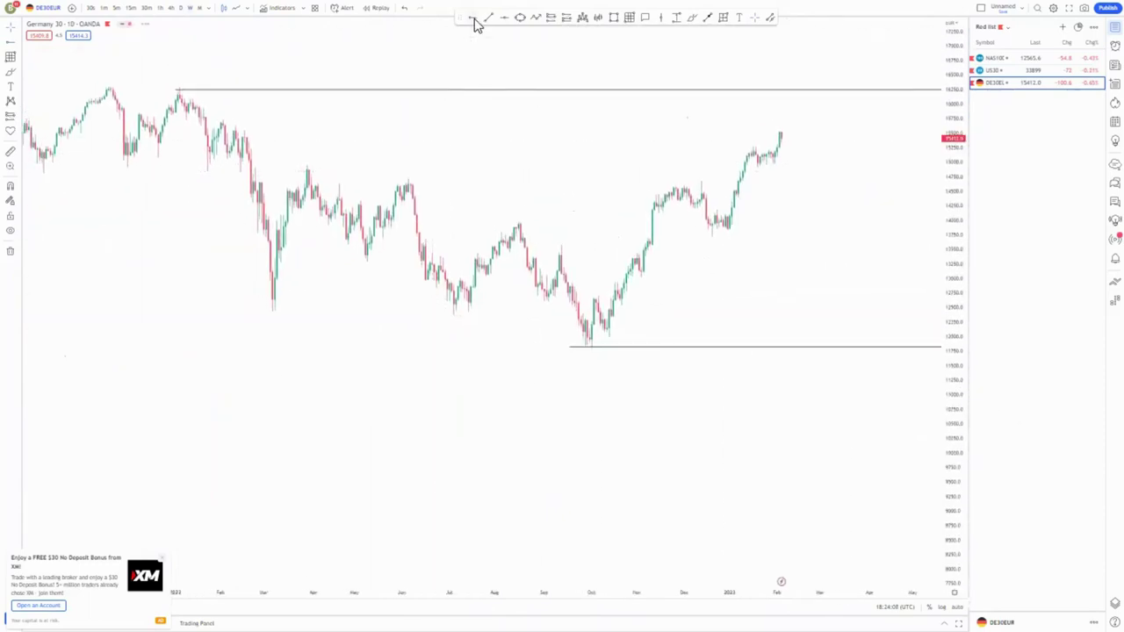
{"action": "left_click", "coordinate": [306, 164]}
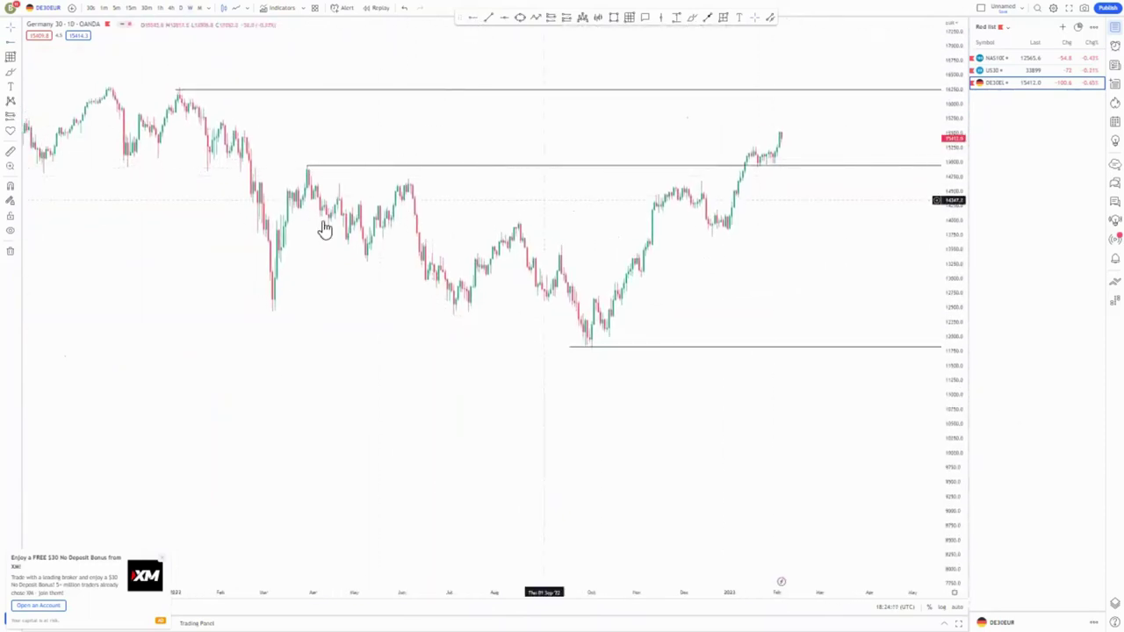
{"action": "left_click_drag", "start_coordinate": [195, 90], "coordinate": [196, 88]}
{"action": "left_click", "coordinate": [473, 18]}
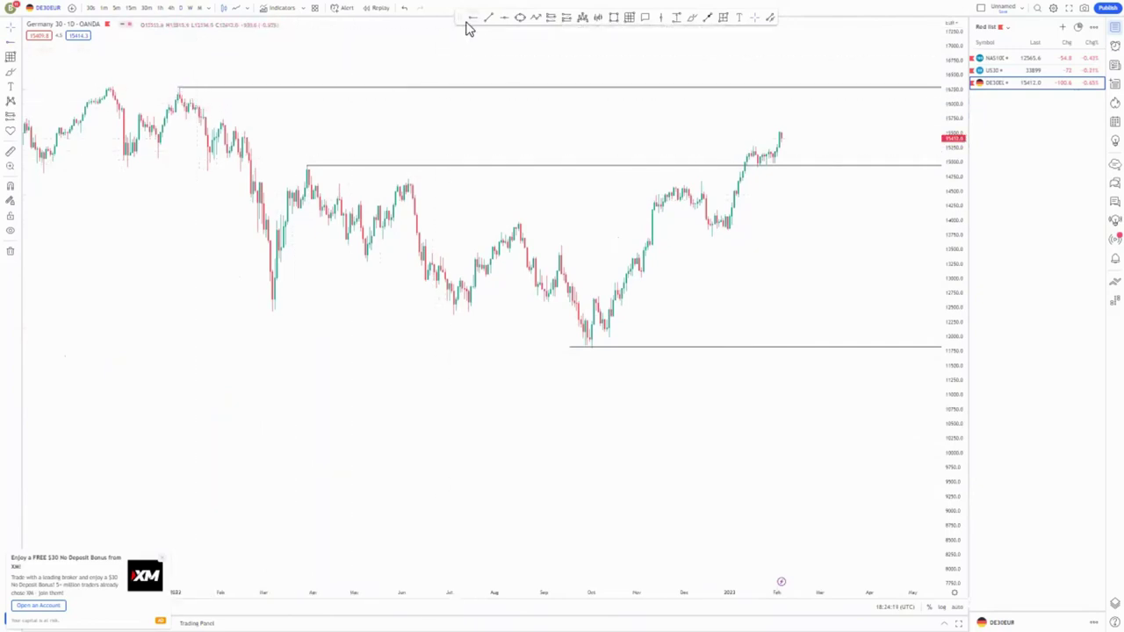
{"action": "left_click", "coordinate": [222, 118]}
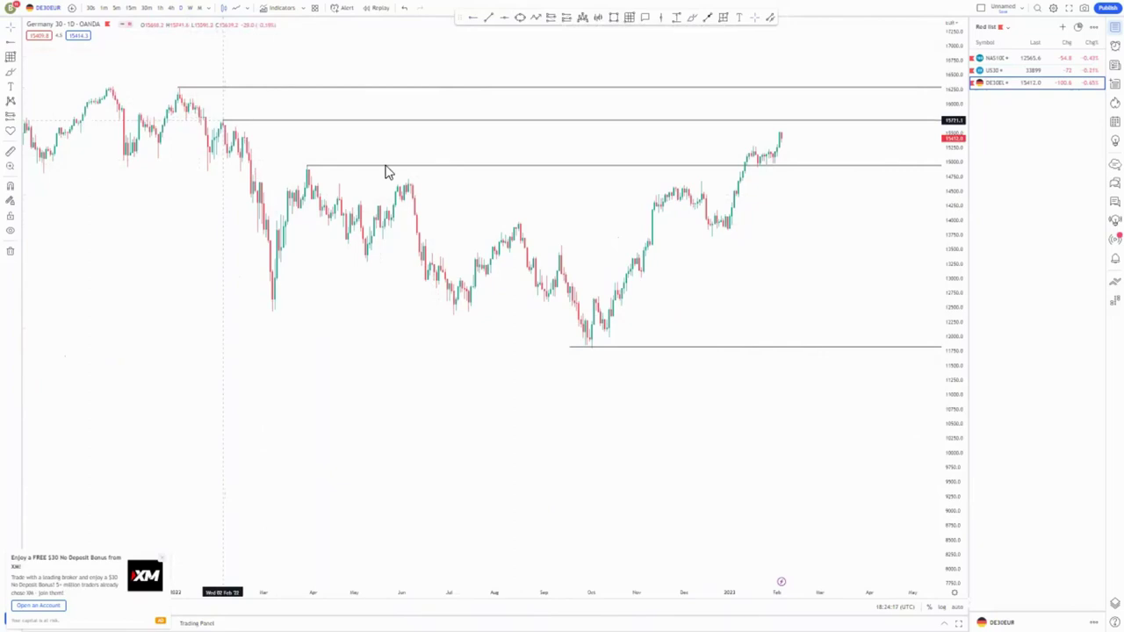
Step: Circle the latest price action and the late-March 2022 high with the brush and delete both strokes
{"action": "left_click", "coordinate": [692, 18]}
{"action": "mouse_move", "coordinate": [788, 133]}
{"action": "left_mouse_down"}
{"action": "mouse_move", "coordinate": [763, 173]}
{"action": "mouse_move", "coordinate": [781, 132]}
{"action": "left_mouse_up"}
{"action": "mouse_move", "coordinate": [321, 158]}
{"action": "left_mouse_down"}
{"action": "mouse_move", "coordinate": [288, 172]}
{"action": "mouse_move", "coordinate": [315, 160]}
{"action": "left_mouse_up"}
{"action": "key", "text": "Delete"}
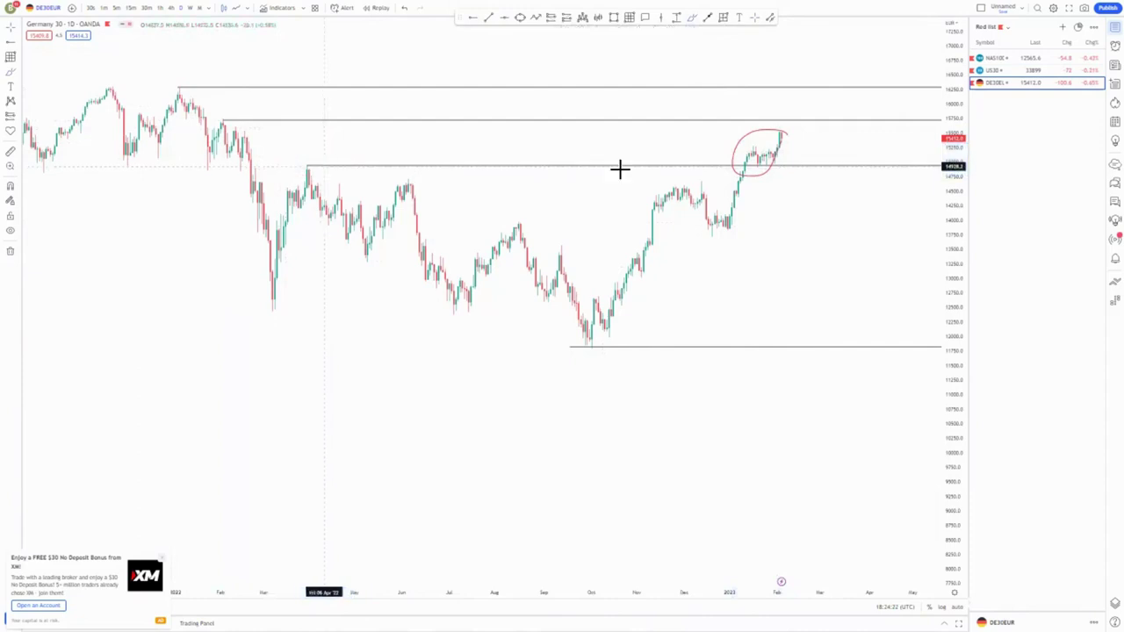
{"action": "left_click", "coordinate": [784, 135]}
{"action": "key", "text": "Delete"}
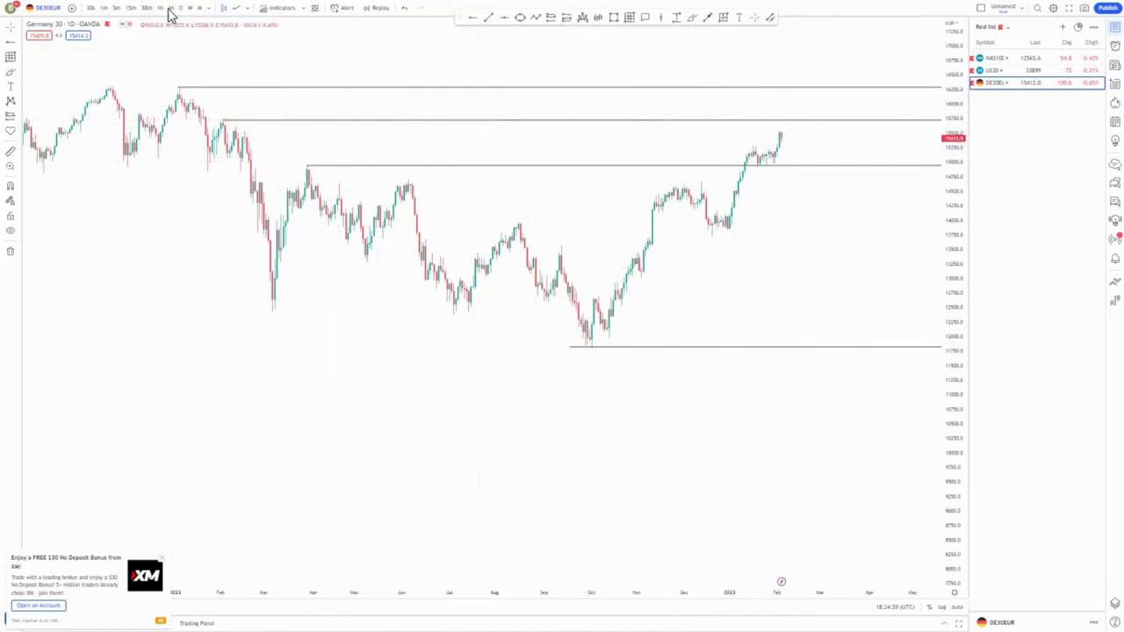
Step: Switch to the 4-hour timeframe and rescale the chart to show the rise from the October 2022 low
{"action": "type", "text": "4h"}
{"action": "key", "text": "Return"}
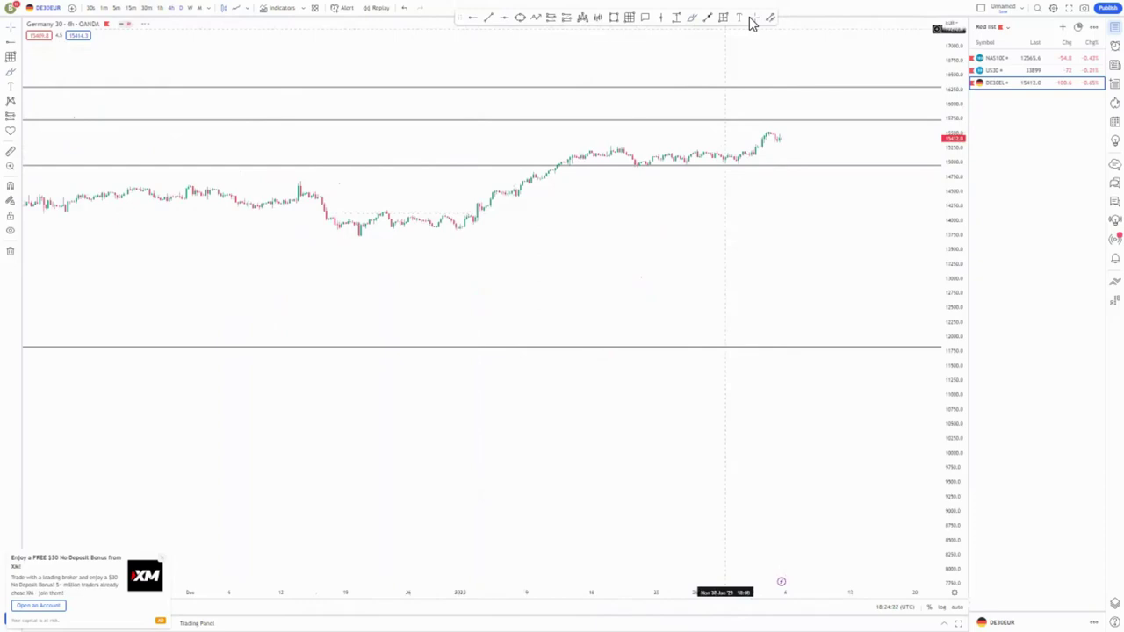
{"action": "left_click_drag", "start_coordinate": [939, 396], "coordinate": [937, 167]}
{"action": "left_click_drag", "start_coordinate": [448, 233], "coordinate": [542, 426]}
{"action": "scroll", "coordinate": [542, 427], "scroll_direction": "down", "scroll_amount": 5}
{"action": "left_click_drag", "start_coordinate": [733, 348], "coordinate": [731, 281]}
{"action": "scroll", "coordinate": [760, 274], "scroll_direction": "down", "scroll_amount": 3}
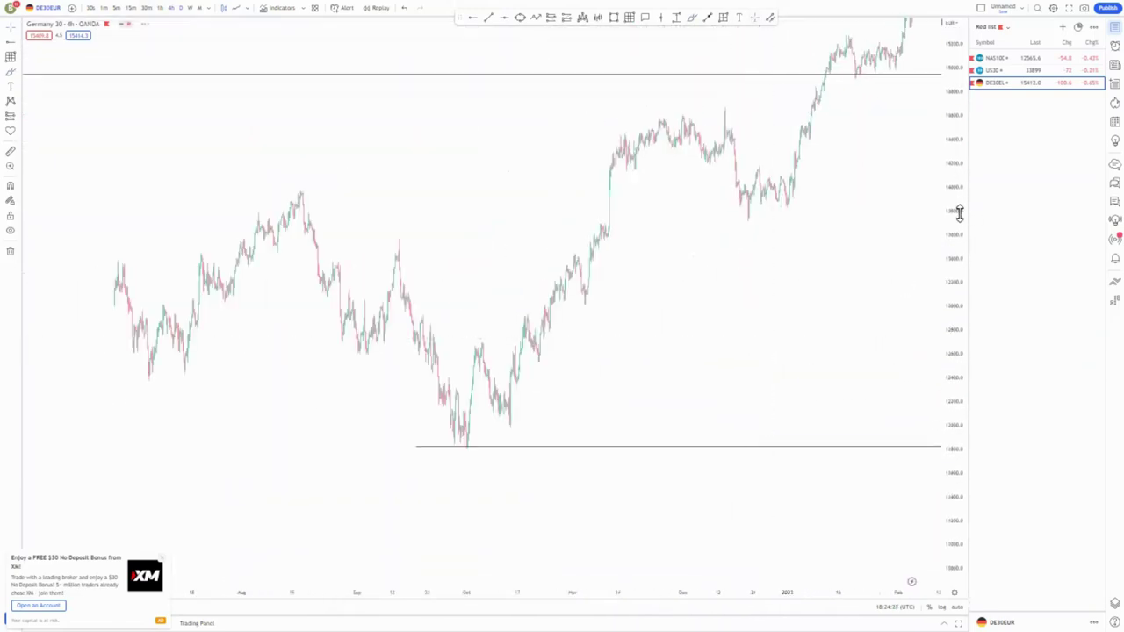
{"action": "left_click_drag", "start_coordinate": [959, 213], "coordinate": [953, 347]}
{"action": "scroll", "coordinate": [891, 340], "scroll_direction": "up", "scroll_amount": 2}
{"action": "left_click_drag", "start_coordinate": [735, 285], "coordinate": [752, 246]}
{"action": "scroll", "coordinate": [740, 267], "scroll_direction": "up", "scroll_amount": 2}
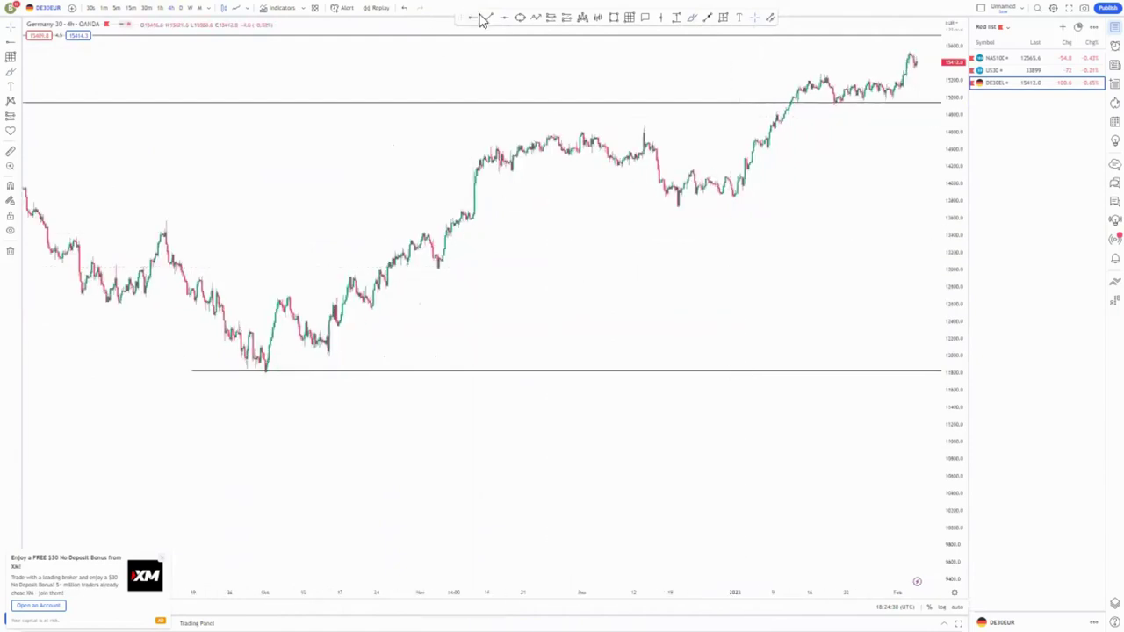
Step: Draw a rising channel of two trend lines around the price action from the October 2022 low to February 2023
{"action": "left_click", "coordinate": [165, 254]}
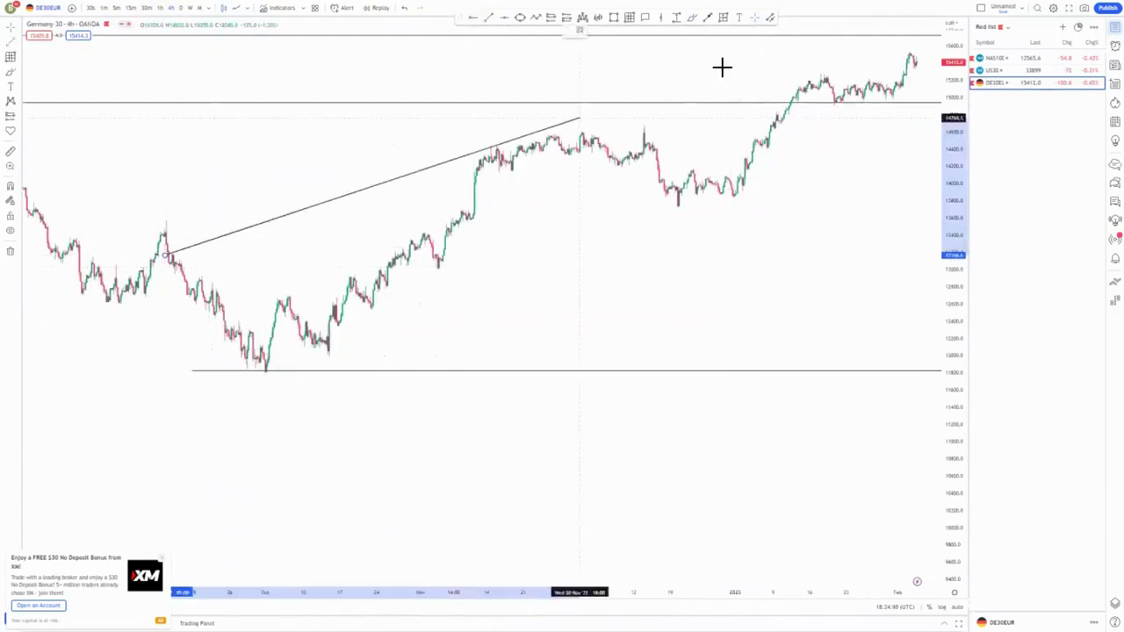
{"action": "left_click", "coordinate": [863, 21]}
{"action": "left_click_drag", "start_coordinate": [175, 246], "coordinate": [117, 240]}
{"action": "left_click_drag", "start_coordinate": [581, 266], "coordinate": [569, 264]}
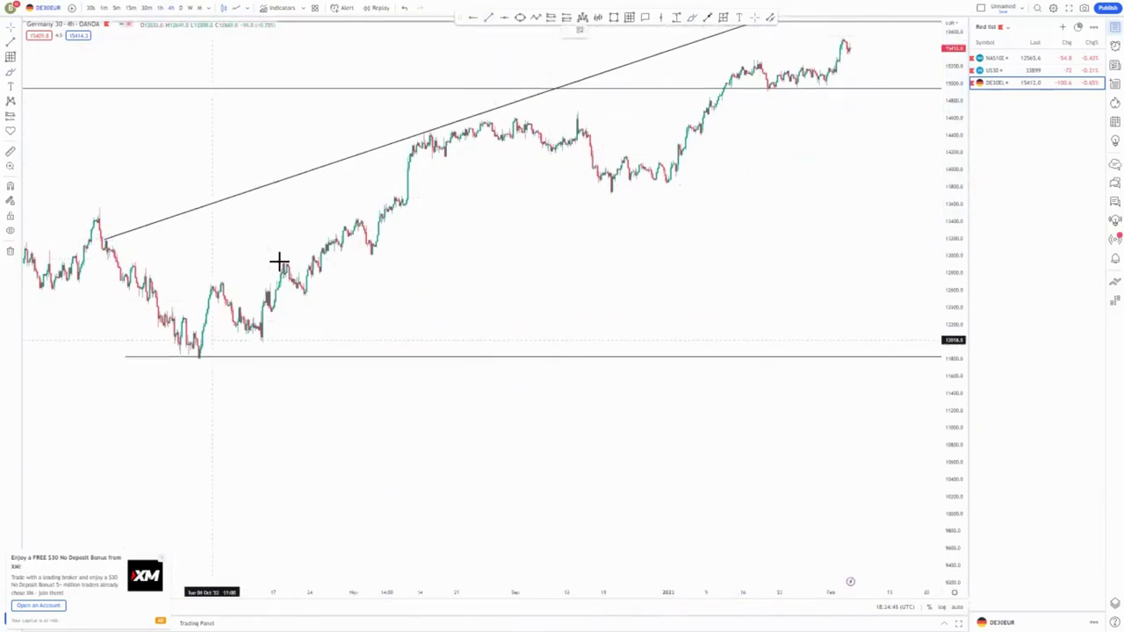
{"action": "left_click", "coordinate": [901, 98]}
{"action": "left_click_drag", "start_coordinate": [767, 246], "coordinate": [857, 146]}
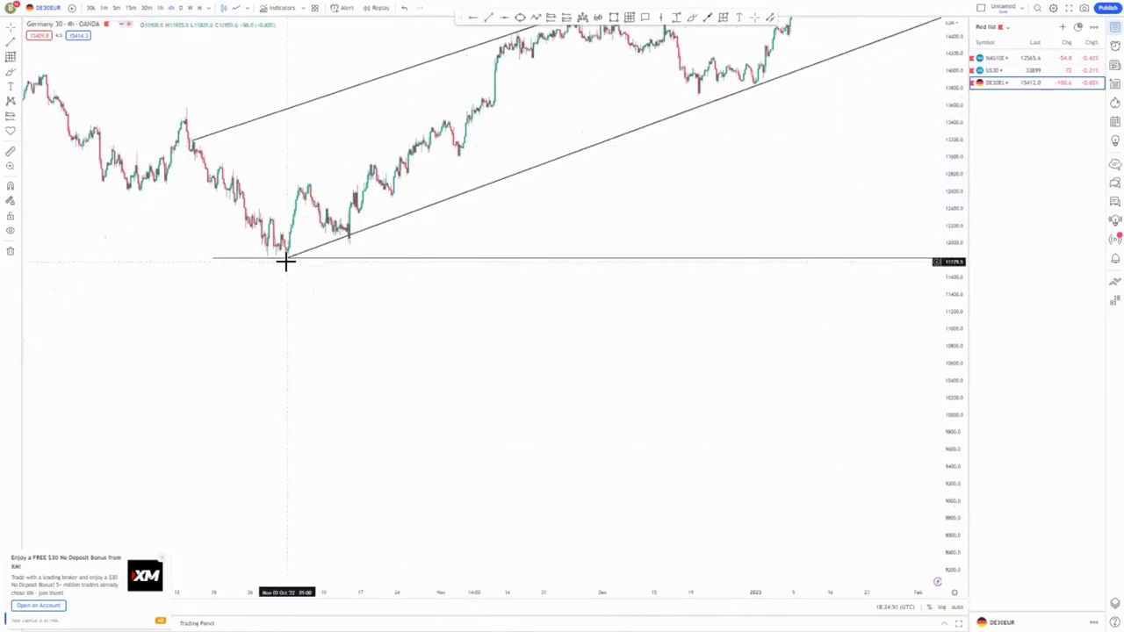
{"action": "mouse_move", "coordinate": [288, 261]}
{"action": "left_mouse_down"}
{"action": "mouse_move", "coordinate": [293, 268]}
{"action": "mouse_move", "coordinate": [279, 272]}
{"action": "left_mouse_up"}
{"action": "mouse_move", "coordinate": [670, 163]}
{"action": "left_mouse_down"}
{"action": "mouse_move", "coordinate": [587, 255]}
{"action": "mouse_move", "coordinate": [457, 306]}
{"action": "left_mouse_up"}
{"action": "left_click_drag", "start_coordinate": [722, 234], "coordinate": [814, 235]}
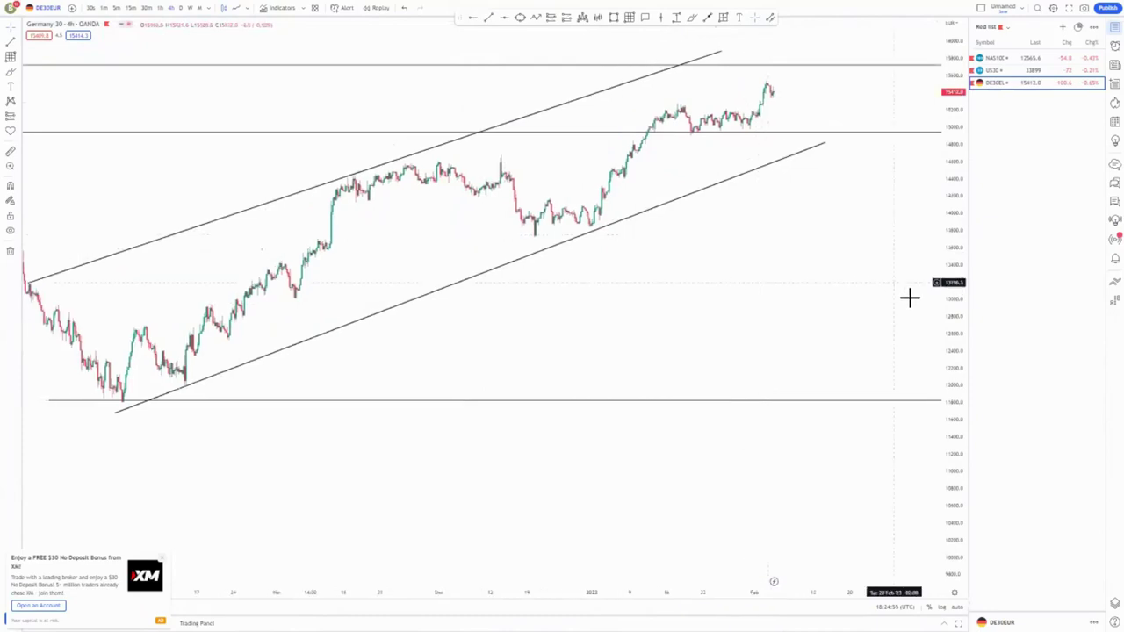
Step: Draw an inner trend line from mid-December 2022 across the mid-January high and another from the early-January 2023 low beneath the late-January lows
{"action": "left_click_drag", "start_coordinate": [945, 223], "coordinate": [945, 141]}
{"action": "left_click_drag", "start_coordinate": [813, 213], "coordinate": [786, 319]}
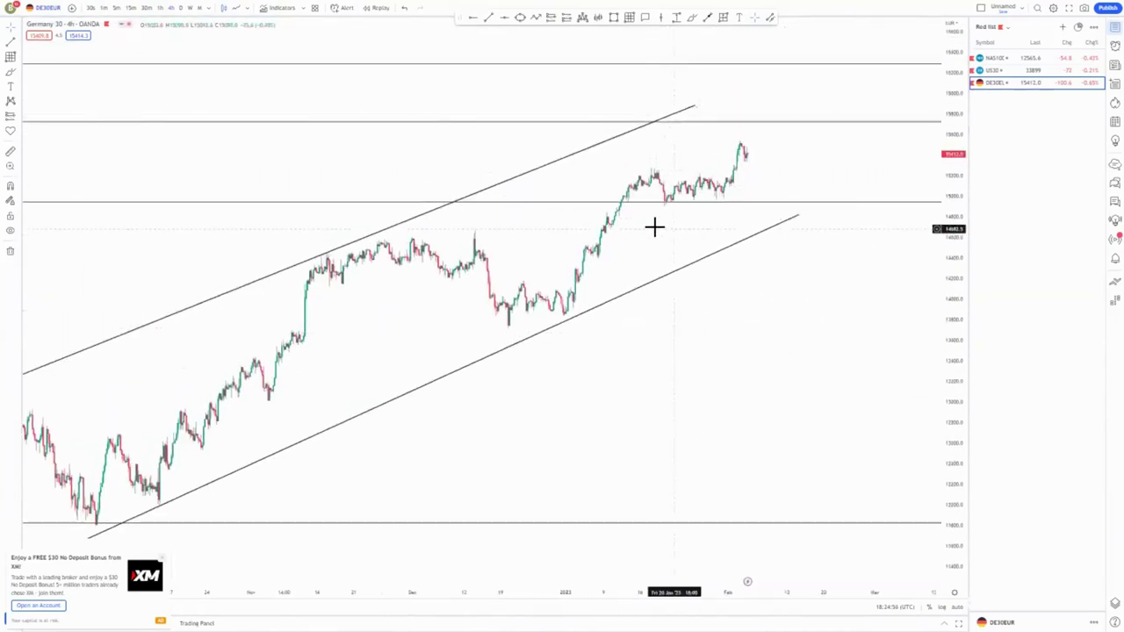
{"action": "left_click", "coordinate": [483, 248]}
{"action": "left_click", "coordinate": [748, 122]}
{"action": "left_click", "coordinate": [814, 137]}
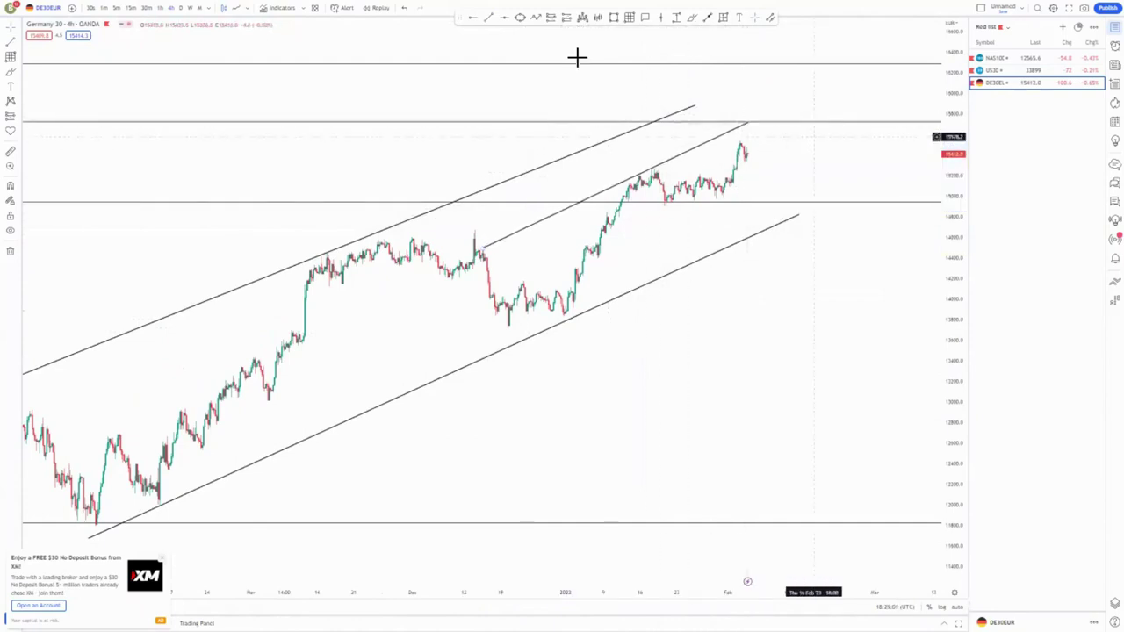
{"action": "left_click", "coordinate": [566, 317]}
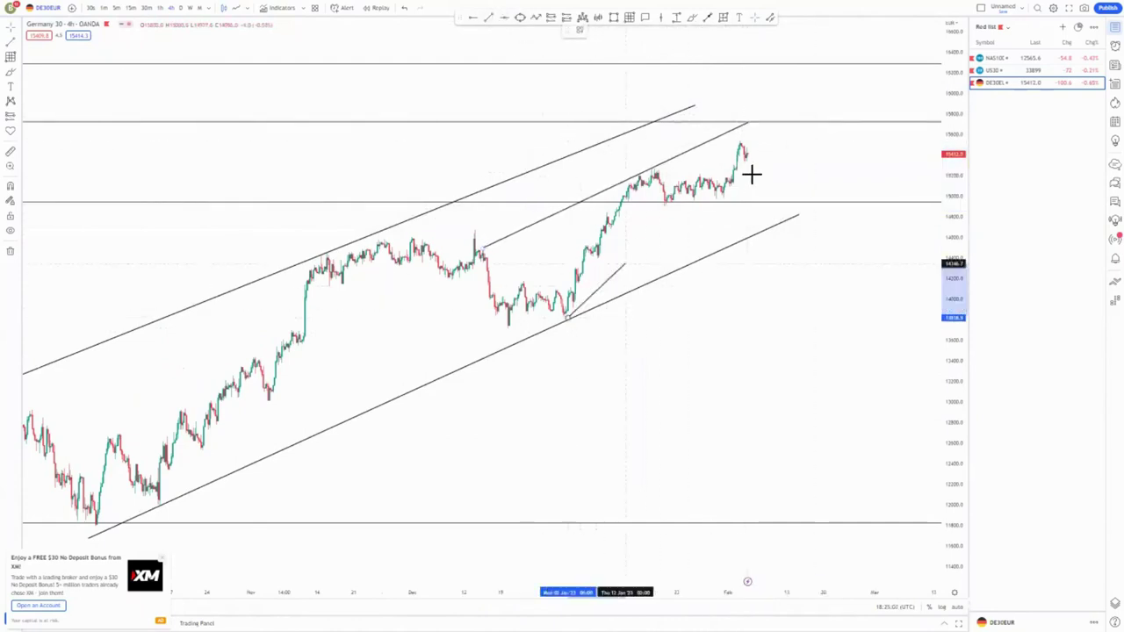
{"action": "left_click", "coordinate": [768, 163]}
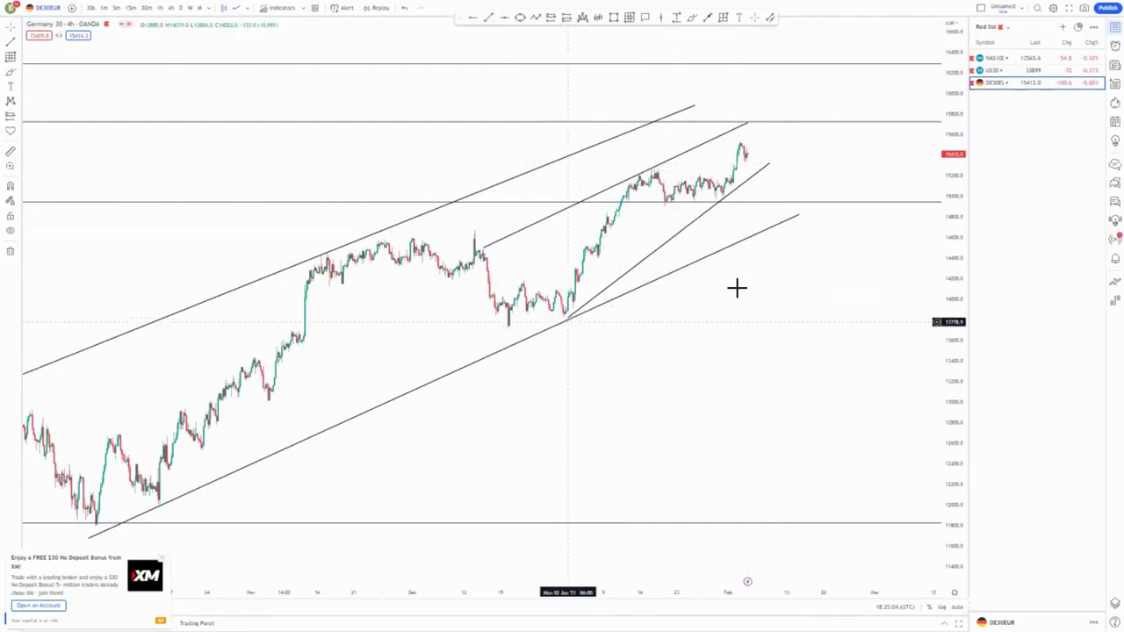
Step: Delete the horizontal line that runs beneath the late-January consolidation
{"action": "scroll", "coordinate": [738, 288], "scroll_direction": "down", "scroll_amount": 2}
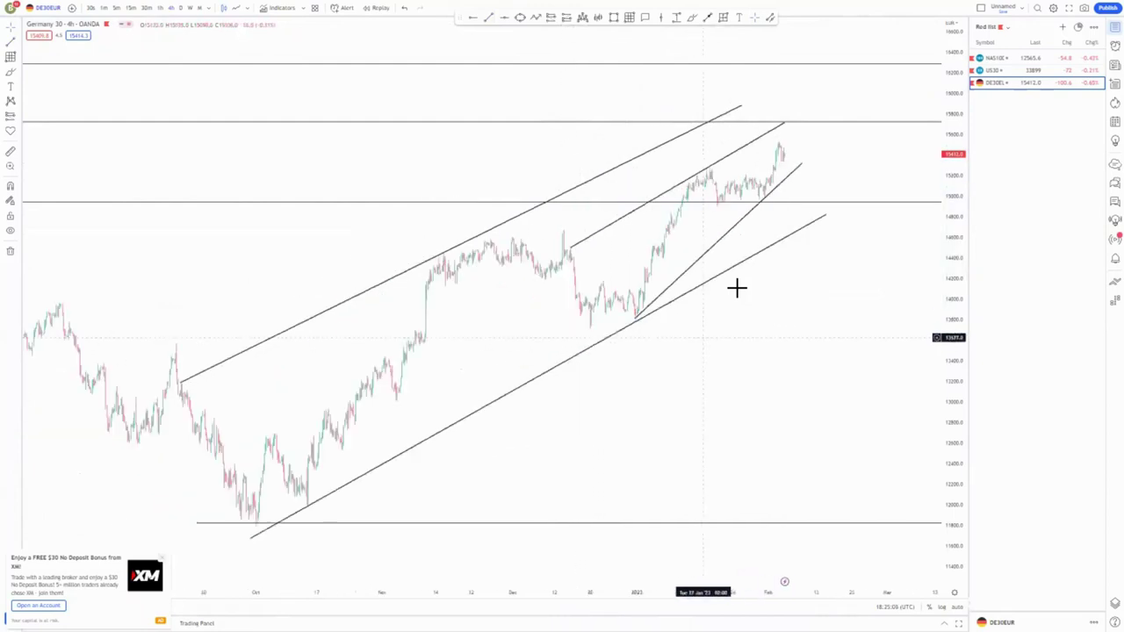
{"action": "left_click", "coordinate": [727, 203]}
{"action": "key", "text": "Delete"}
{"action": "scroll", "coordinate": [860, 263], "scroll_direction": "up", "scroll_amount": 3}
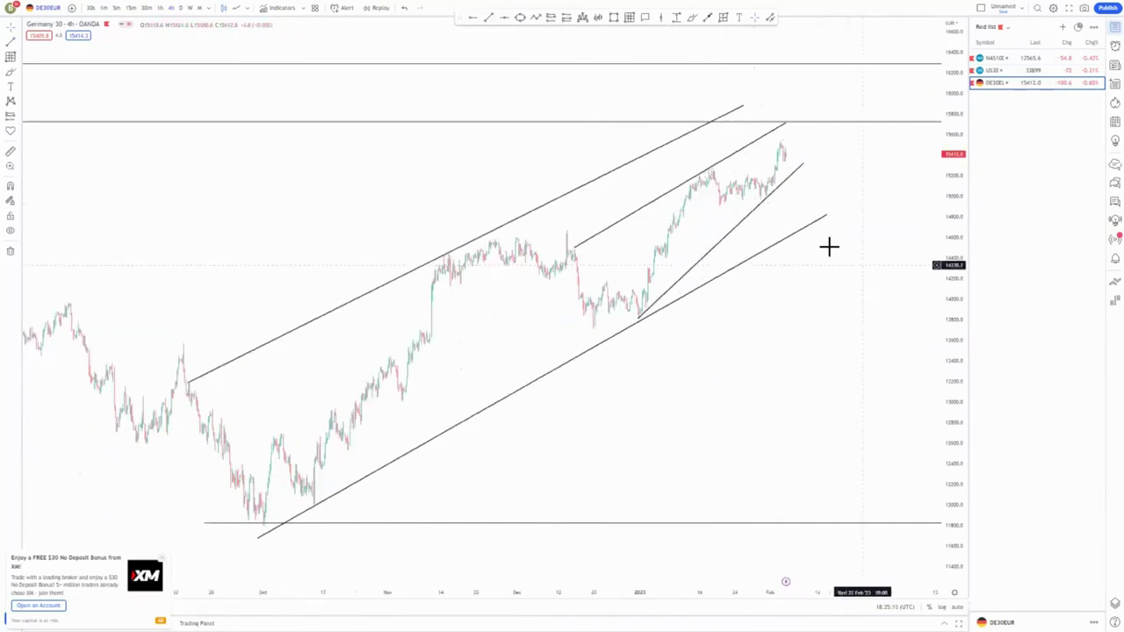
Step: On the 1-hour timeframe, add horizontal rays at the early-January low and the mid-January high
{"action": "left_click", "coordinate": [159, 7]}
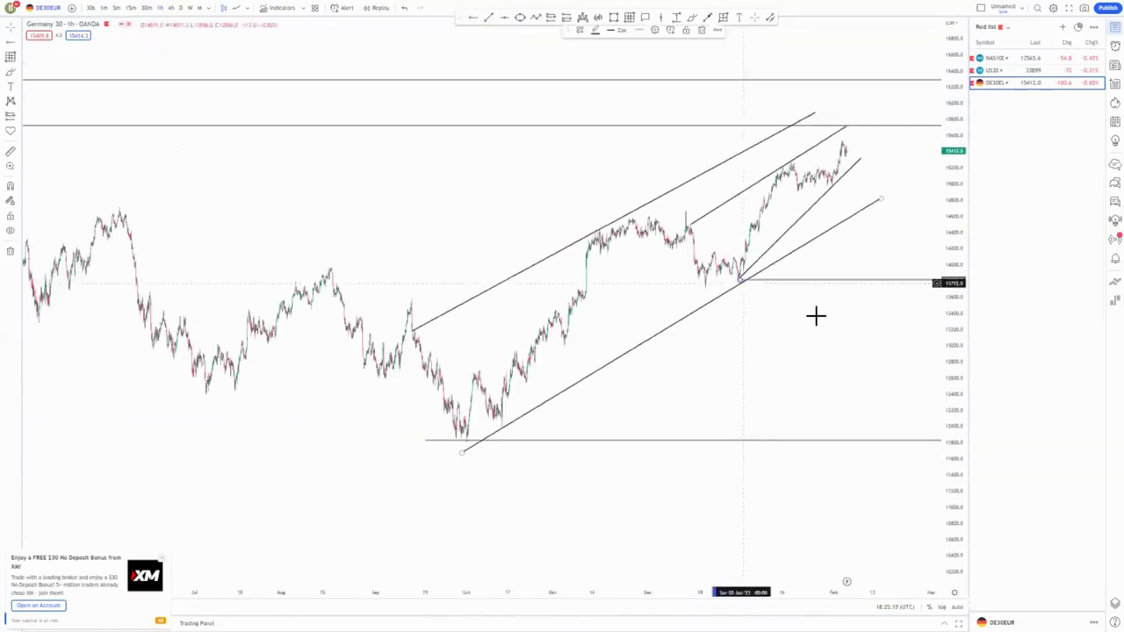
{"action": "scroll", "coordinate": [817, 316], "scroll_direction": "up", "scroll_amount": 5}
{"action": "left_click_drag", "start_coordinate": [960, 332], "coordinate": [958, 176]}
{"action": "scroll", "coordinate": [831, 210], "scroll_direction": "up", "scroll_amount": 3}
{"action": "left_click_drag", "start_coordinate": [831, 211], "coordinate": [978, 292]}
{"action": "scroll", "coordinate": [928, 294], "scroll_direction": "up", "scroll_amount": 4}
{"action": "left_click_drag", "start_coordinate": [940, 210], "coordinate": [939, 131]}
{"action": "scroll", "coordinate": [607, 183], "scroll_direction": "up", "scroll_amount": 3}
{"action": "left_click_drag", "start_coordinate": [602, 182], "coordinate": [603, 197]}
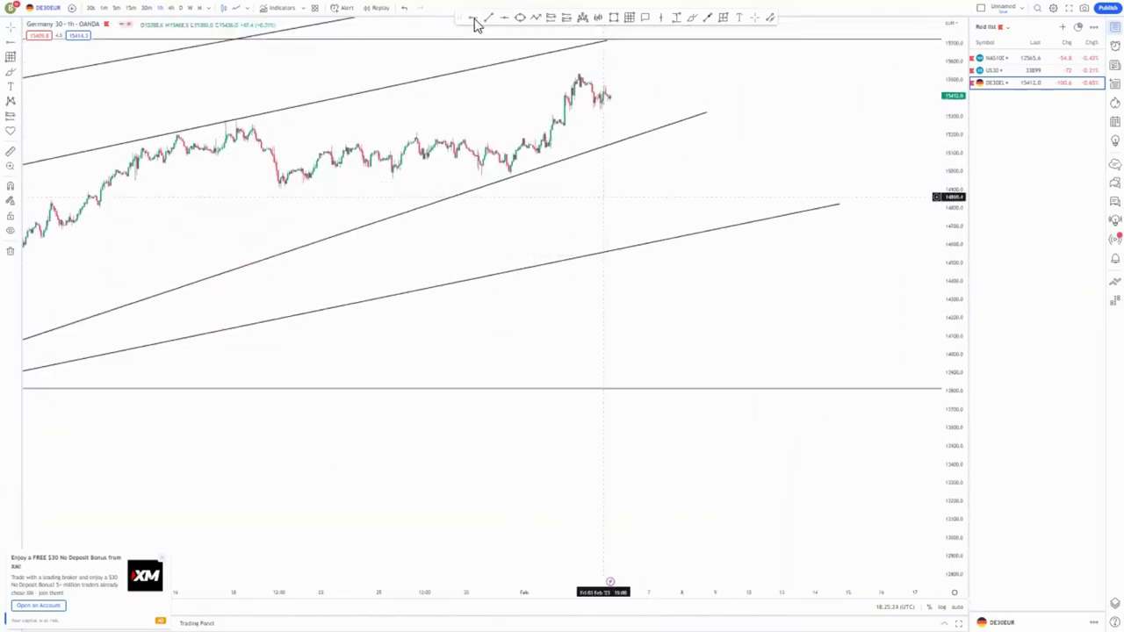
{"action": "left_click", "coordinate": [238, 120]}
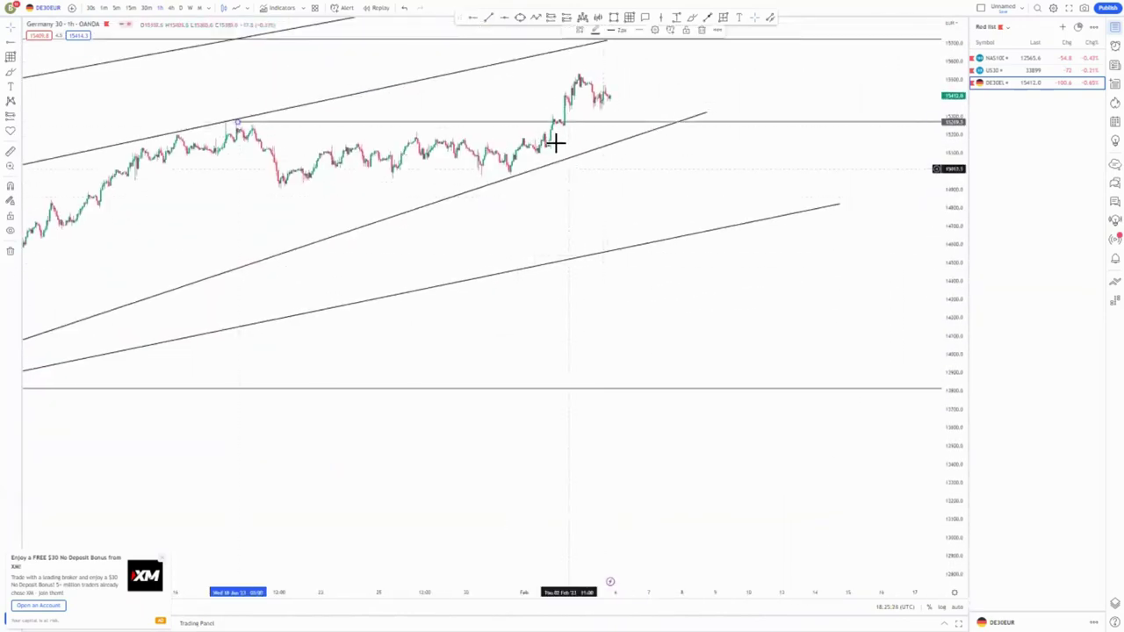
Step: Frame the early-February rise with two steep trend lines and the small pullback after it with two short trend lines
{"action": "left_click", "coordinate": [492, 20]}
{"action": "left_click", "coordinate": [532, 139]}
{"action": "left_click", "coordinate": [663, 70]}
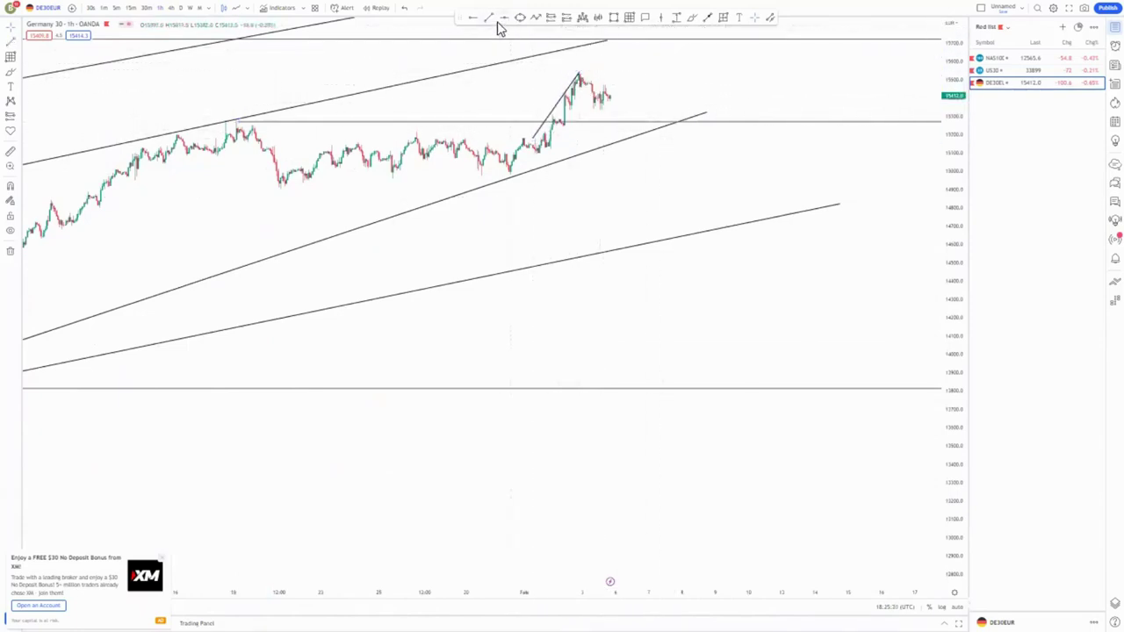
{"action": "left_click", "coordinate": [550, 155]}
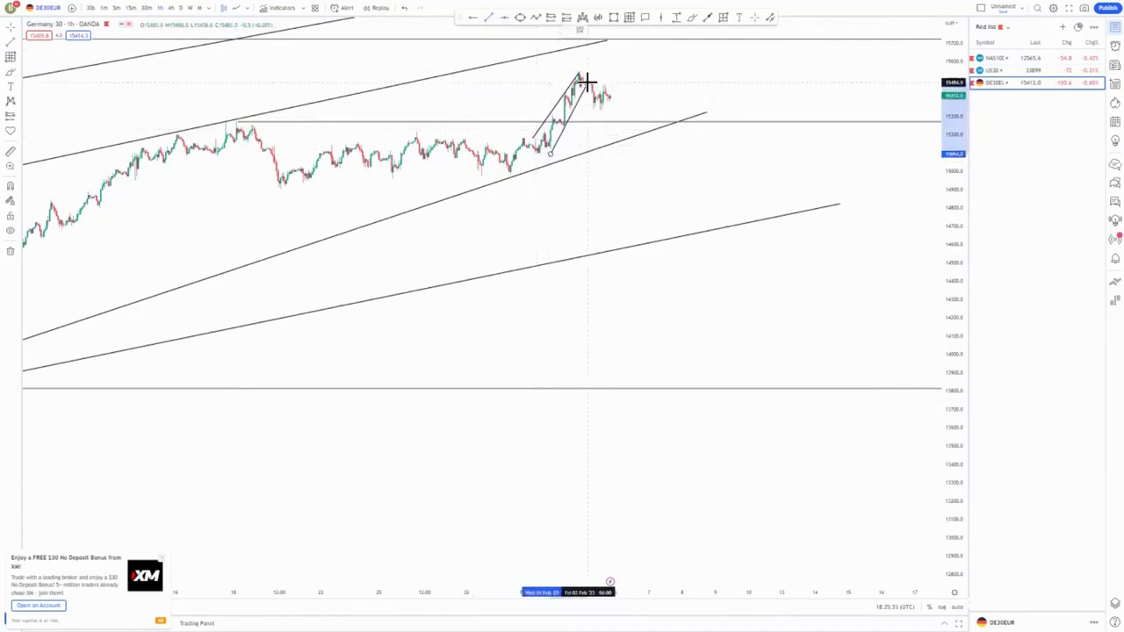
{"action": "left_click", "coordinate": [587, 82]}
{"action": "scroll", "coordinate": [532, 65], "scroll_direction": "up", "scroll_amount": 2}
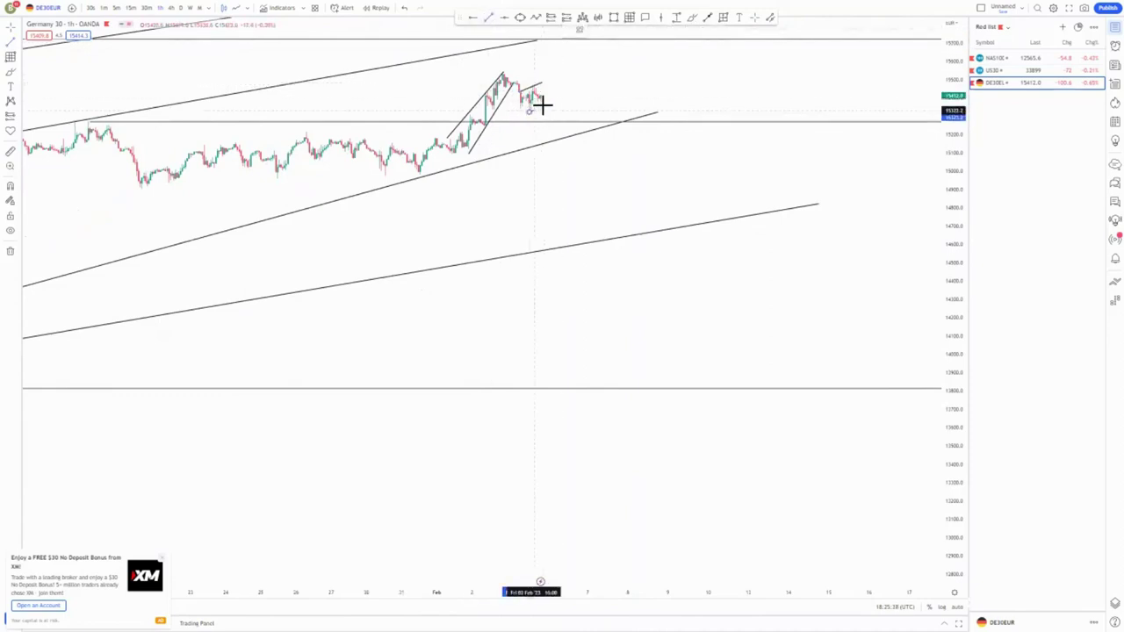
{"action": "scroll", "coordinate": [564, 76], "scroll_direction": "down", "scroll_amount": 2}
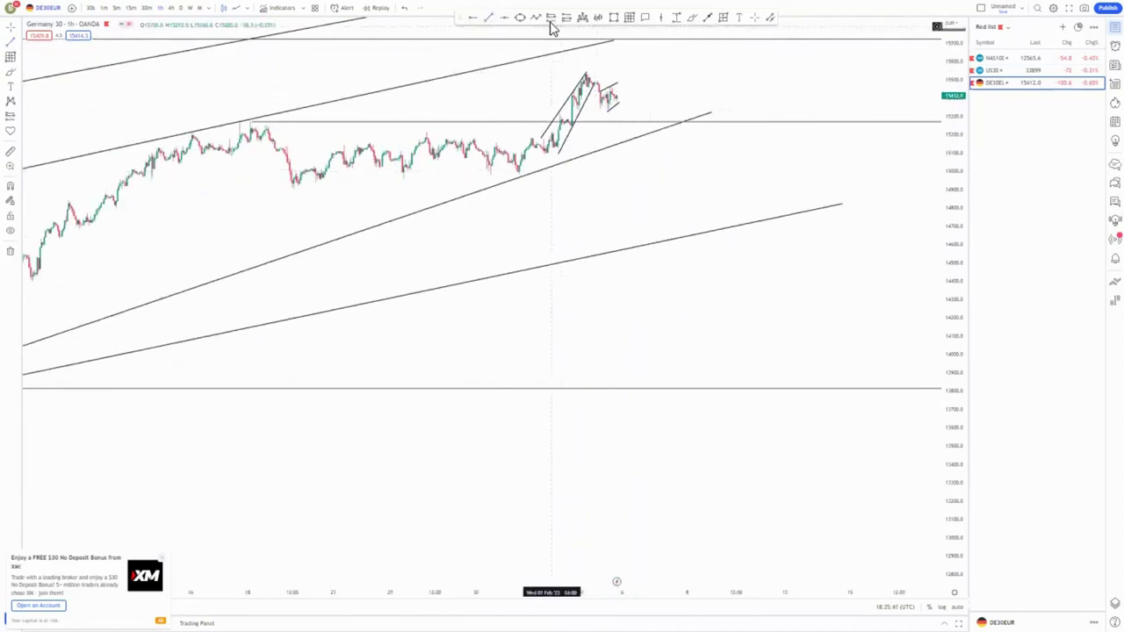
Step: Place a short position at the small flag's lower line, with its stop at the February high and a risk/reward ratio of 1
{"action": "left_click", "coordinate": [618, 106]}
{"action": "left_click_drag", "start_coordinate": [617, 63], "coordinate": [618, 73]}
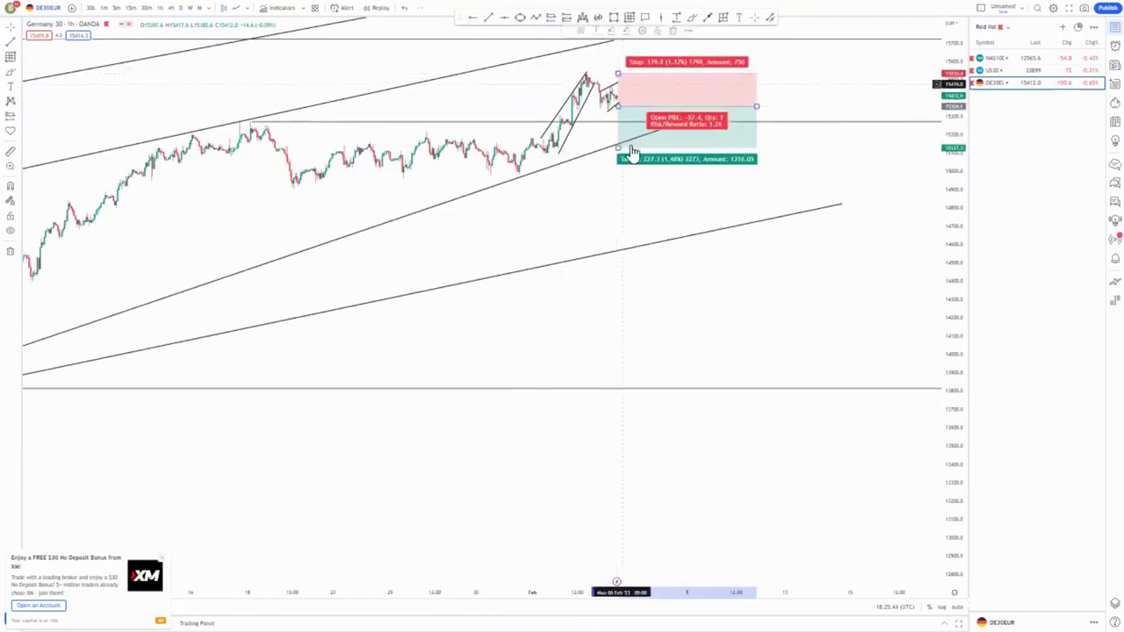
{"action": "left_click_drag", "start_coordinate": [618, 144], "coordinate": [618, 137]}
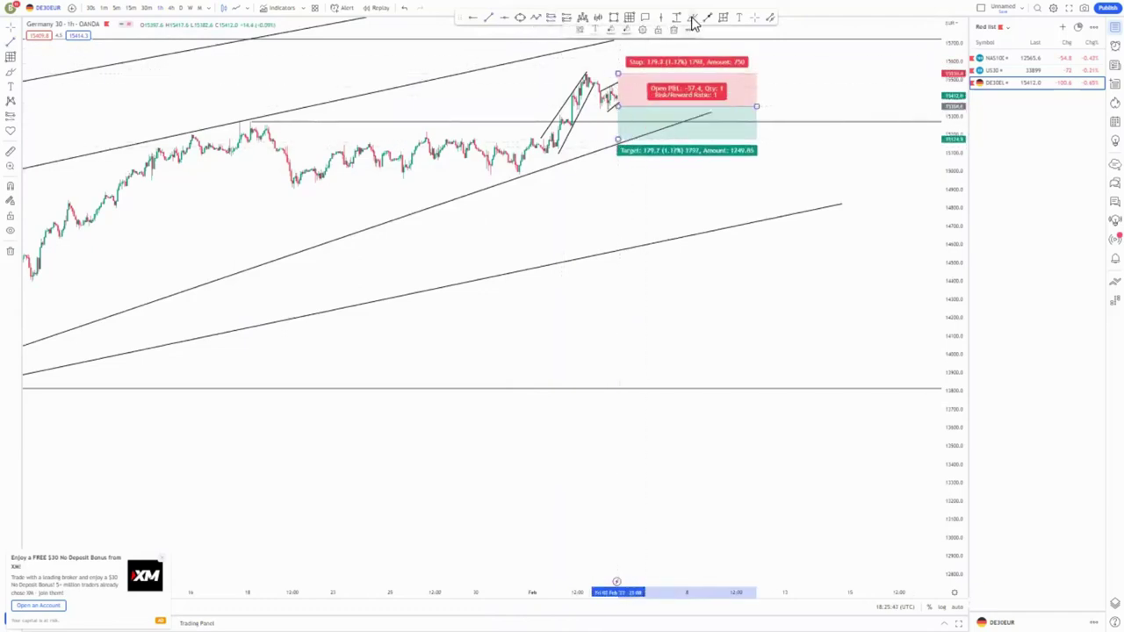
Step: Brush a drop from the flag through the steeper rising trend line and delete the stroke
{"action": "left_click_drag", "start_coordinate": [618, 97], "coordinate": [621, 166]}
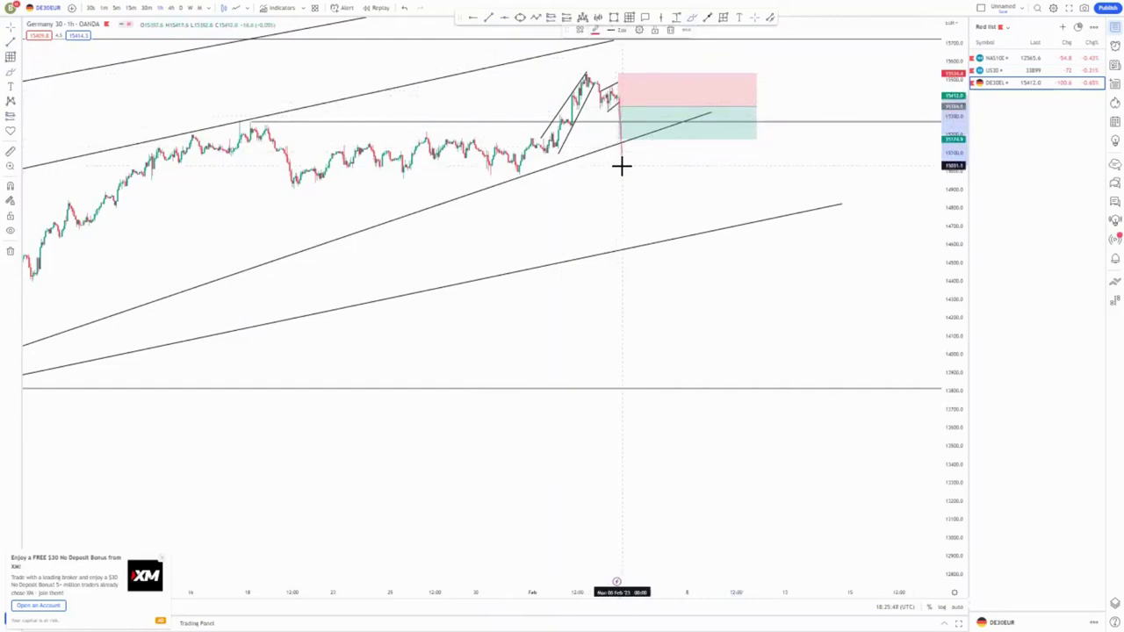
{"action": "left_click", "coordinate": [670, 31]}
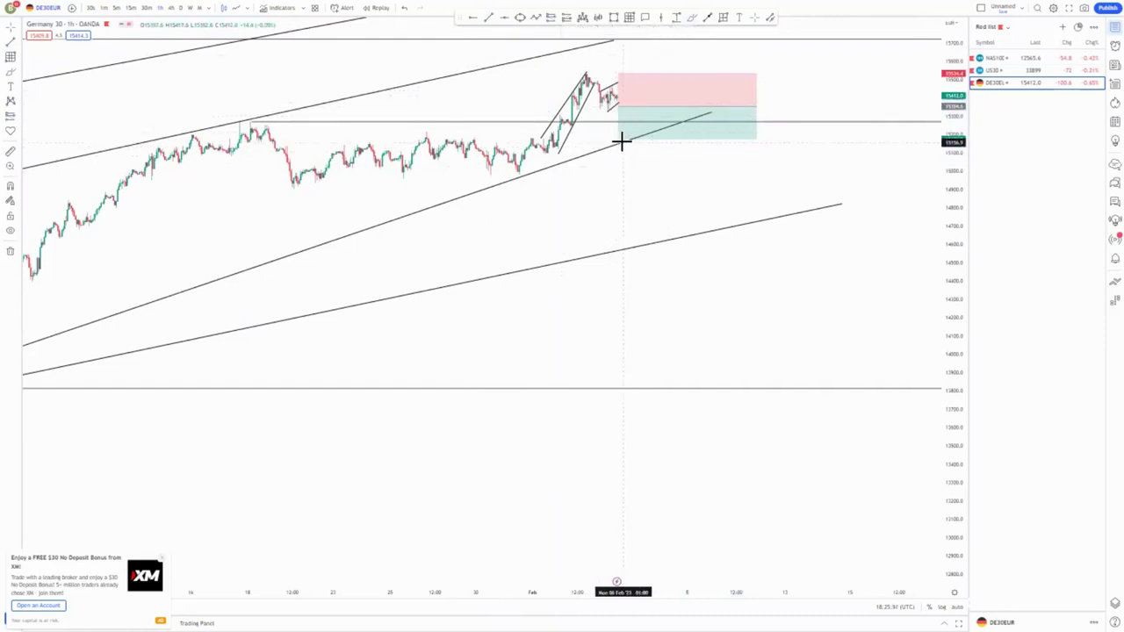
{"action": "left_click", "coordinate": [669, 137]}
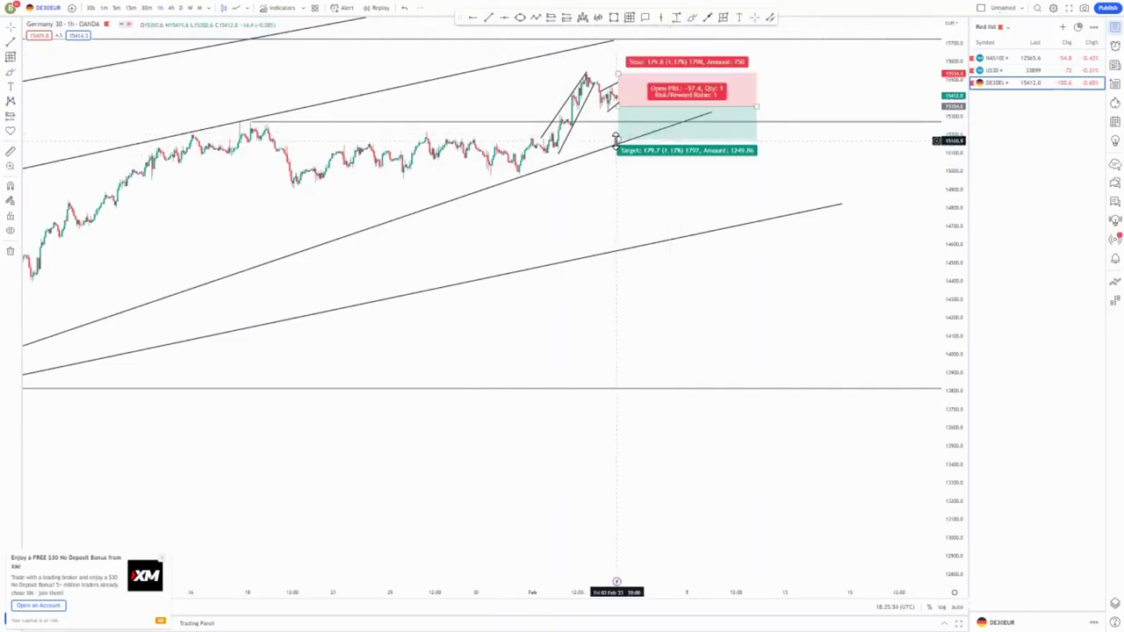
Step: Extend the short position's target past the early-January low down to just above the horizontal ray at the October 2022 low
{"action": "left_click_drag", "start_coordinate": [616, 141], "coordinate": [625, 384]}
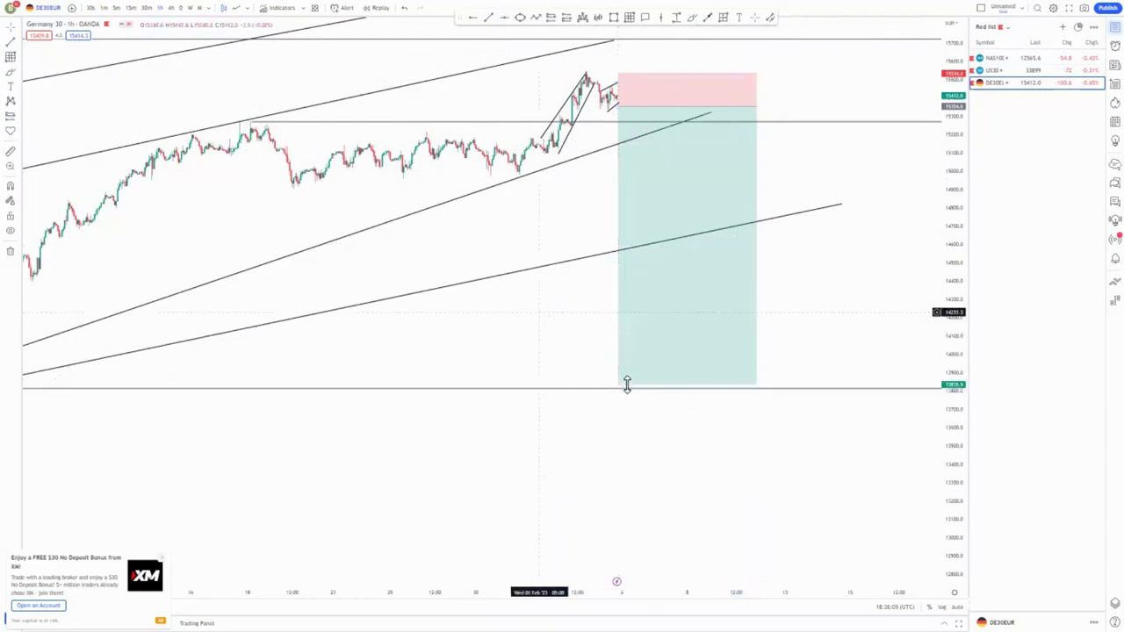
{"action": "scroll", "coordinate": [624, 383], "scroll_direction": "down", "scroll_amount": 6}
{"action": "left_click_drag", "start_coordinate": [962, 107], "coordinate": [904, 325]}
{"action": "left_click_drag", "start_coordinate": [810, 400], "coordinate": [706, 258]}
{"action": "left_click_drag", "start_coordinate": [760, 219], "coordinate": [775, 437]}
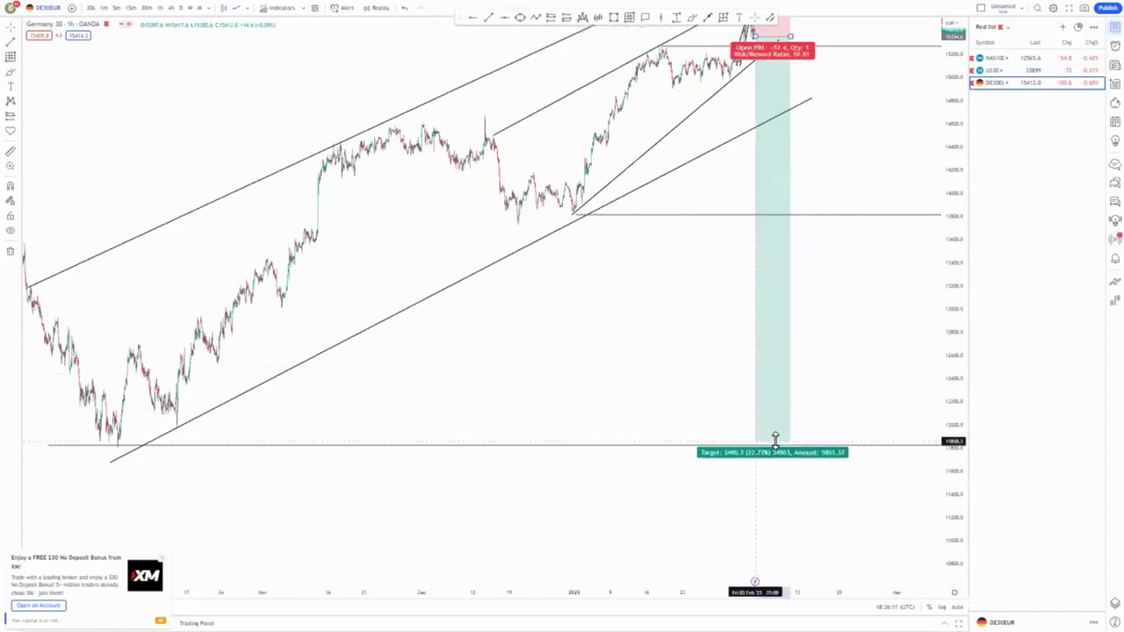
Step: Copy the latest pullback as a bars pattern below the steeper rising trend line and frame it with two short trend lines
{"action": "scroll", "coordinate": [710, 401], "scroll_direction": "up", "scroll_amount": 5}
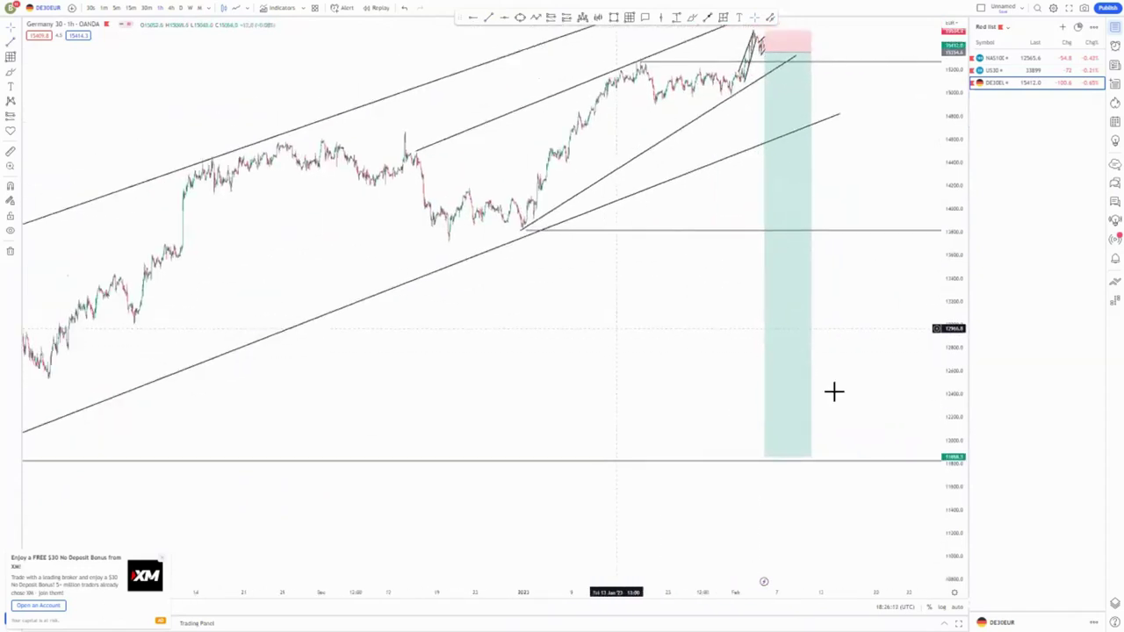
{"action": "scroll", "coordinate": [810, 383], "scroll_direction": "up", "scroll_amount": 3}
{"action": "left_click_drag", "start_coordinate": [764, 384], "coordinate": [544, 361]}
{"action": "scroll", "coordinate": [886, 276], "scroll_direction": "up", "scroll_amount": 4}
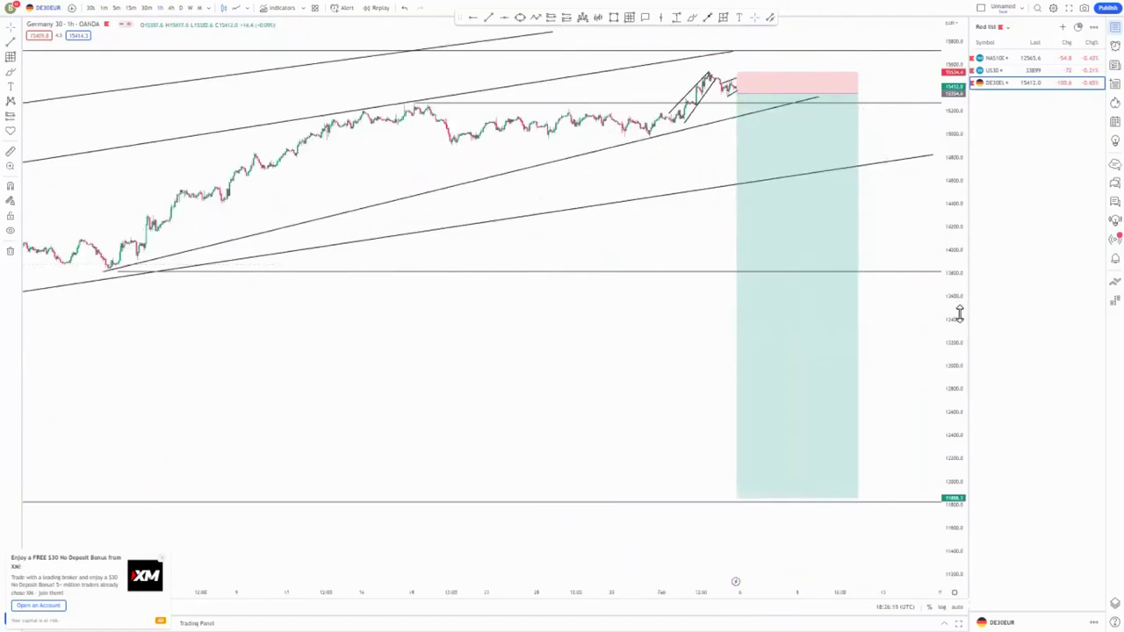
{"action": "left_click_drag", "start_coordinate": [958, 313], "coordinate": [953, 195]}
{"action": "left_click_drag", "start_coordinate": [642, 145], "coordinate": [605, 243]}
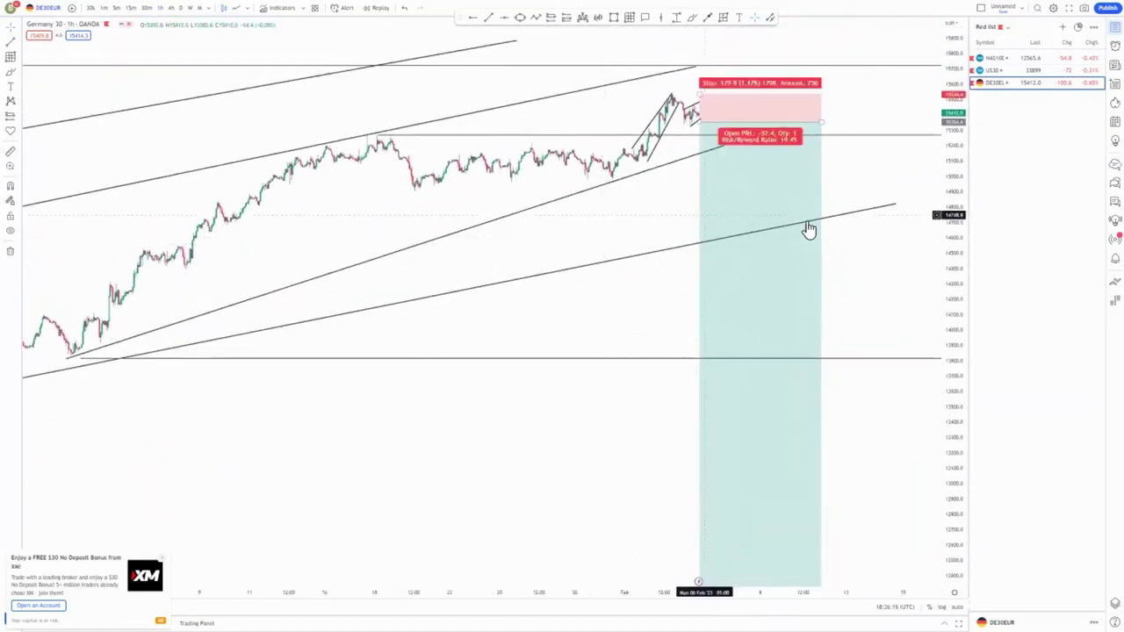
{"action": "scroll", "coordinate": [810, 229], "scroll_direction": "up", "scroll_amount": 3}
{"action": "left_click_drag", "start_coordinate": [947, 179], "coordinate": [944, 61]}
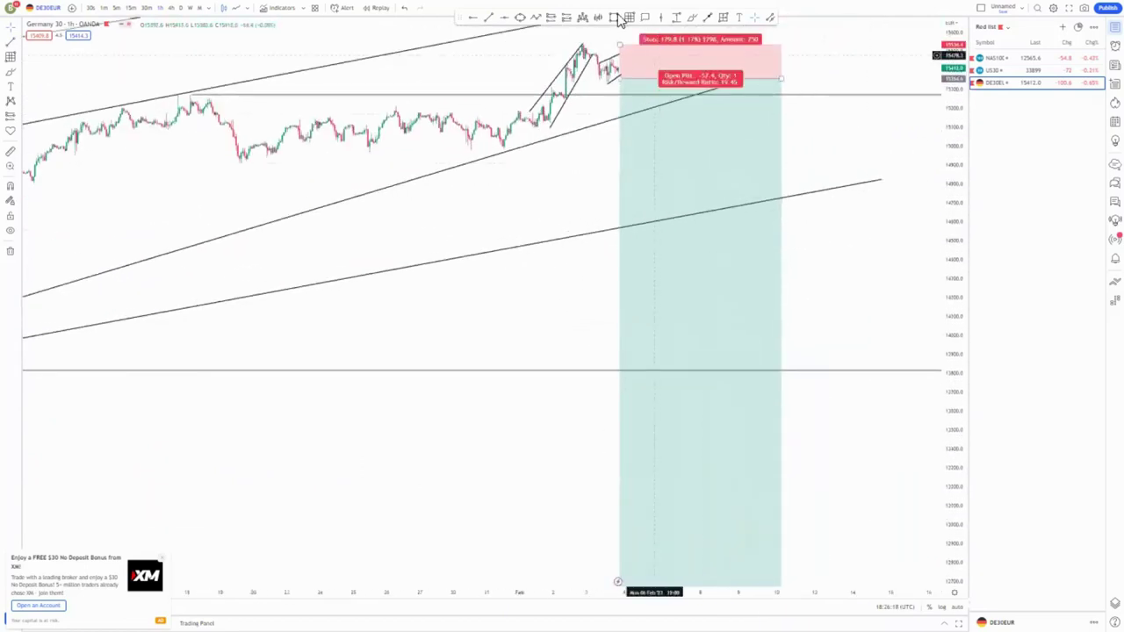
{"action": "left_click", "coordinate": [585, 54]}
{"action": "left_click", "coordinate": [620, 72]}
{"action": "mouse_move", "coordinate": [604, 56]}
{"action": "left_mouse_down"}
{"action": "mouse_move", "coordinate": [634, 90]}
{"action": "mouse_move", "coordinate": [646, 136]}
{"action": "left_mouse_up"}
{"action": "left_click", "coordinate": [577, 163]}
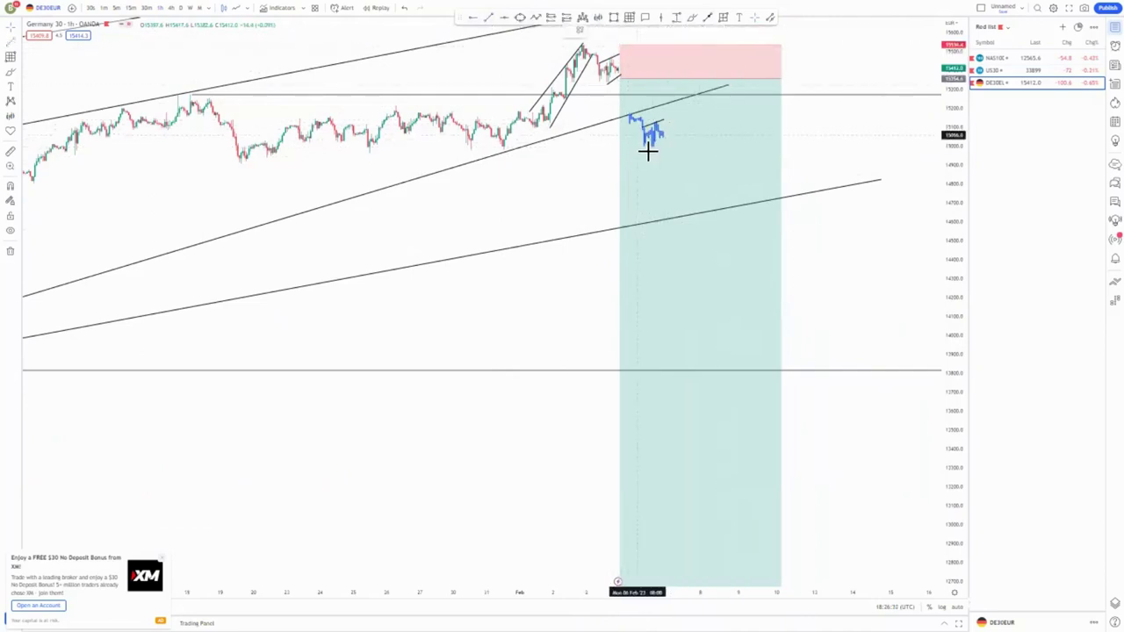
{"action": "left_click", "coordinate": [667, 134]}
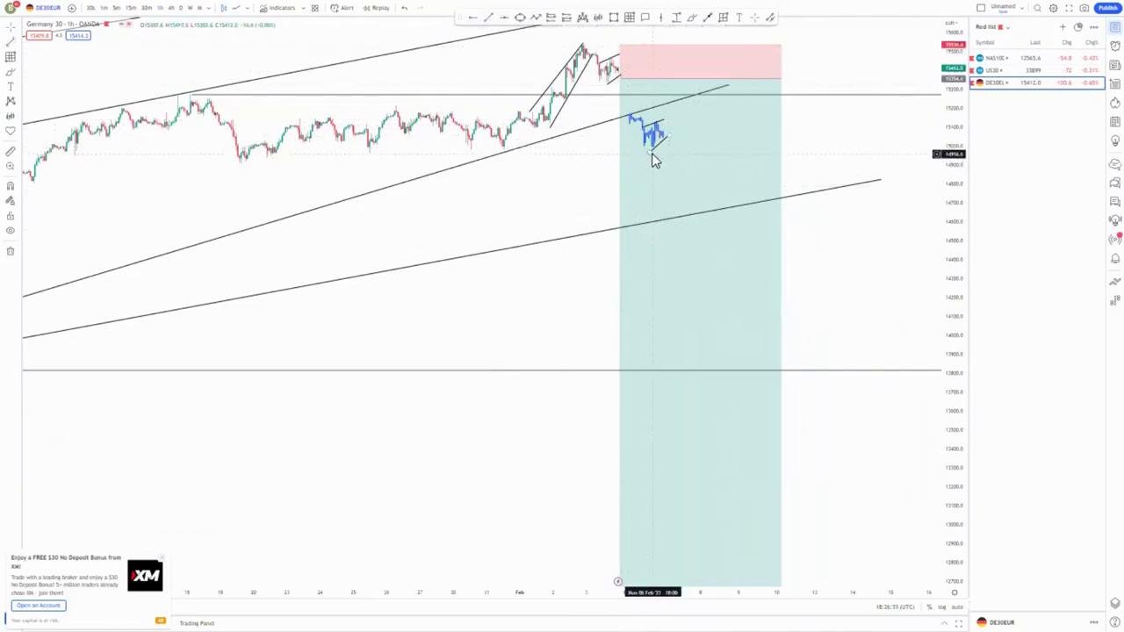
Step: Move the short position to the copied flag, with its stop above the pattern and its entry near the lower line
{"action": "left_click_drag", "start_coordinate": [668, 183], "coordinate": [705, 252]}
{"action": "left_click_drag", "start_coordinate": [658, 110], "coordinate": [659, 107]}
{"action": "left_click_drag", "start_coordinate": [660, 145], "coordinate": [661, 143]}
{"action": "left_click", "coordinate": [593, 241]}
{"action": "scroll", "coordinate": [588, 246], "scroll_direction": "down", "scroll_amount": 5}
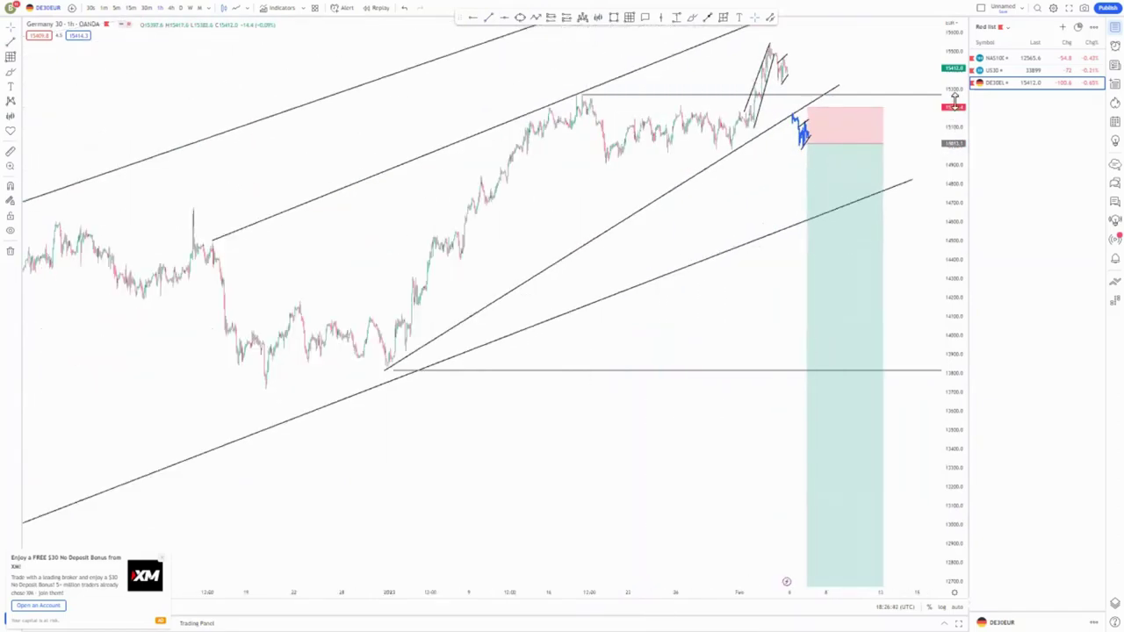